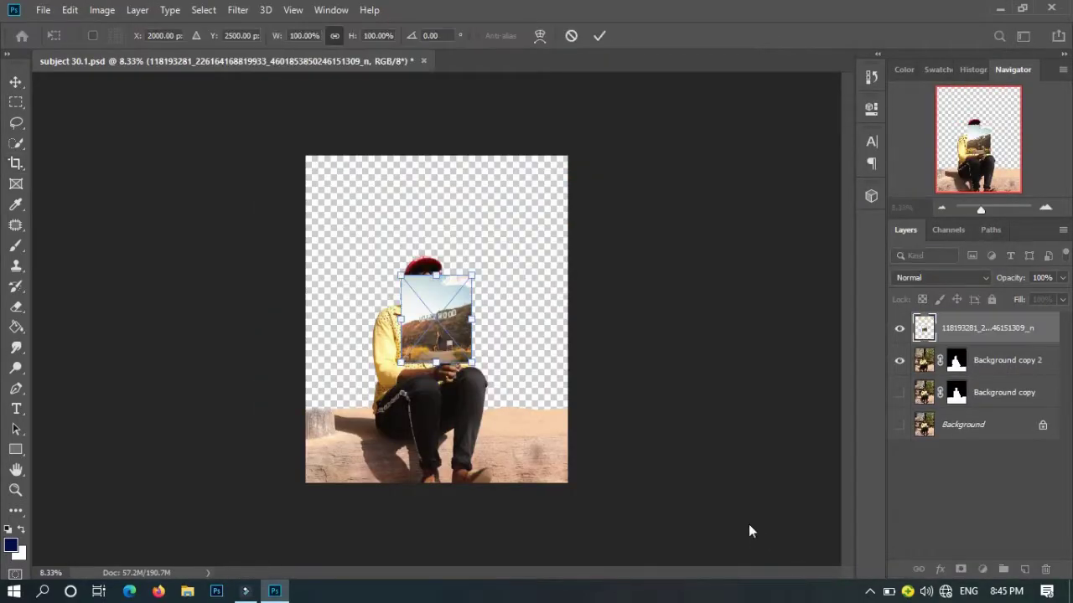
- Scale the Hollywood sign photo up to fill the canvas and send it behind the seated man
left_click_drag(468, 362, 552, 500)
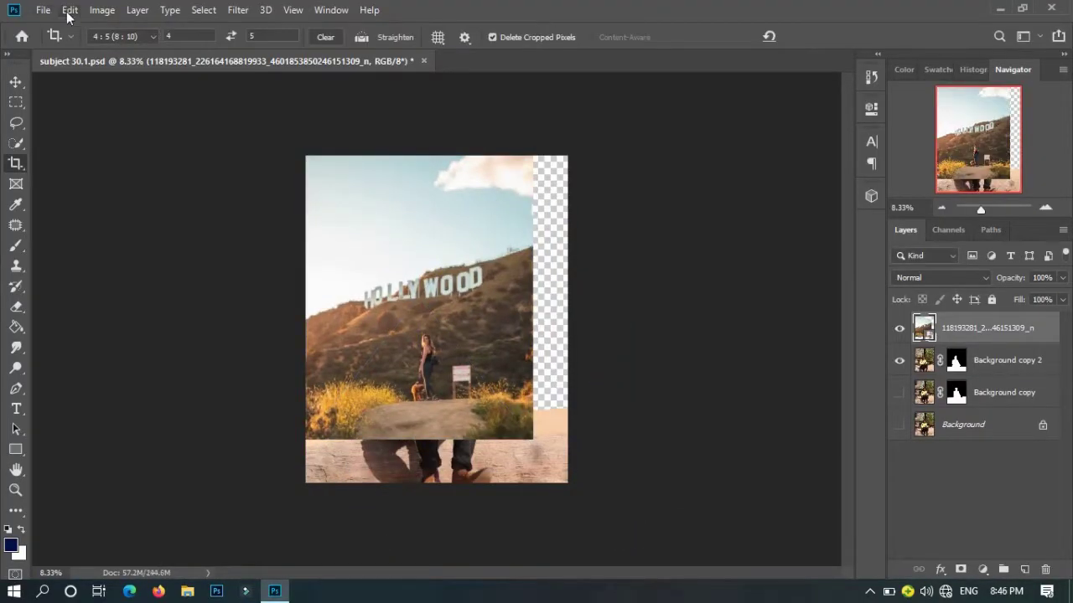
key("Return")
key("c")
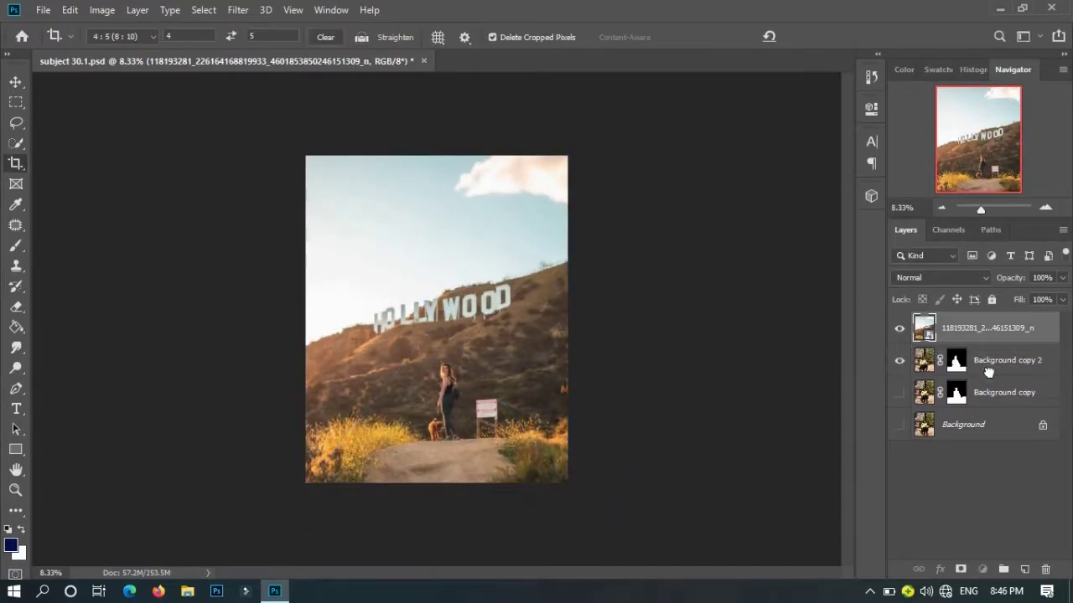
key("ctrl+bracketleft")
- Nudge the man's layer, hide it, and make the Hollywood photo layer active
left_click(19, 148)
right_click(352, 186)
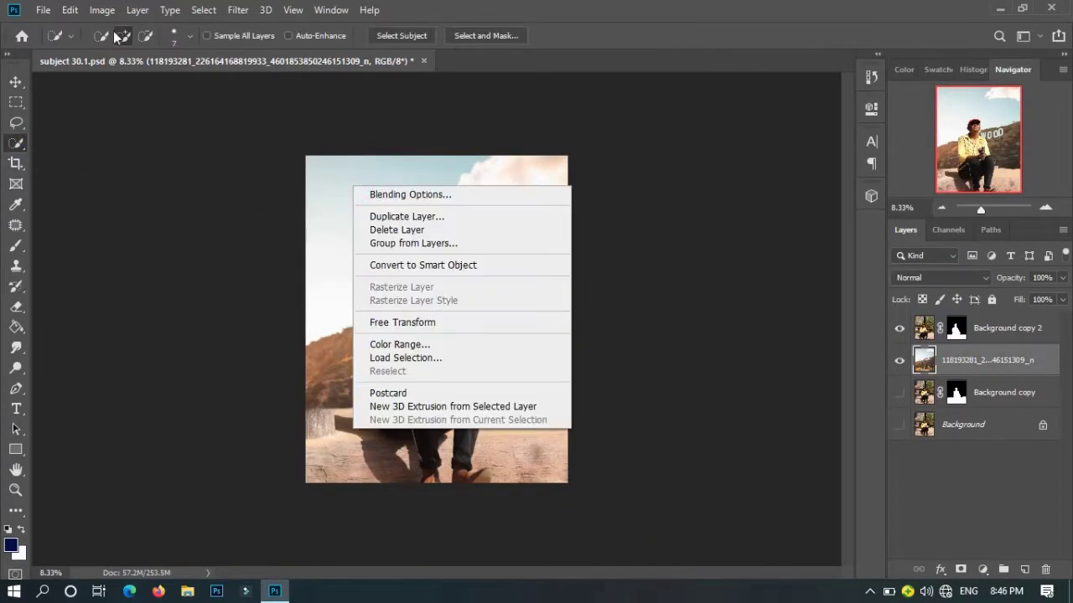
left_click(174, 35)
left_click(361, 211)
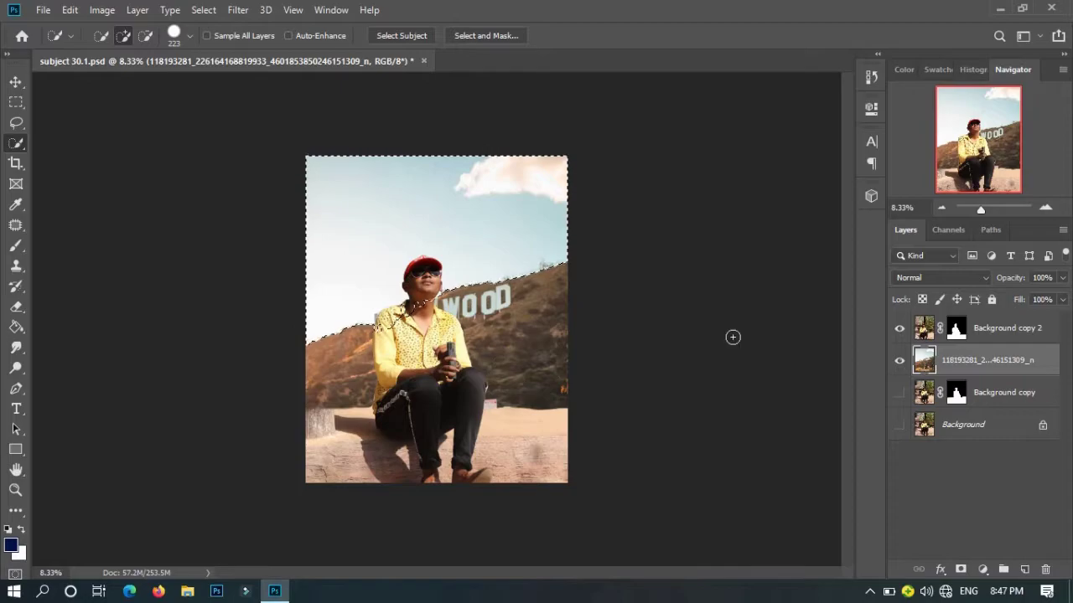
key("ctrl+d")
left_click_drag(562, 452, 552, 418)
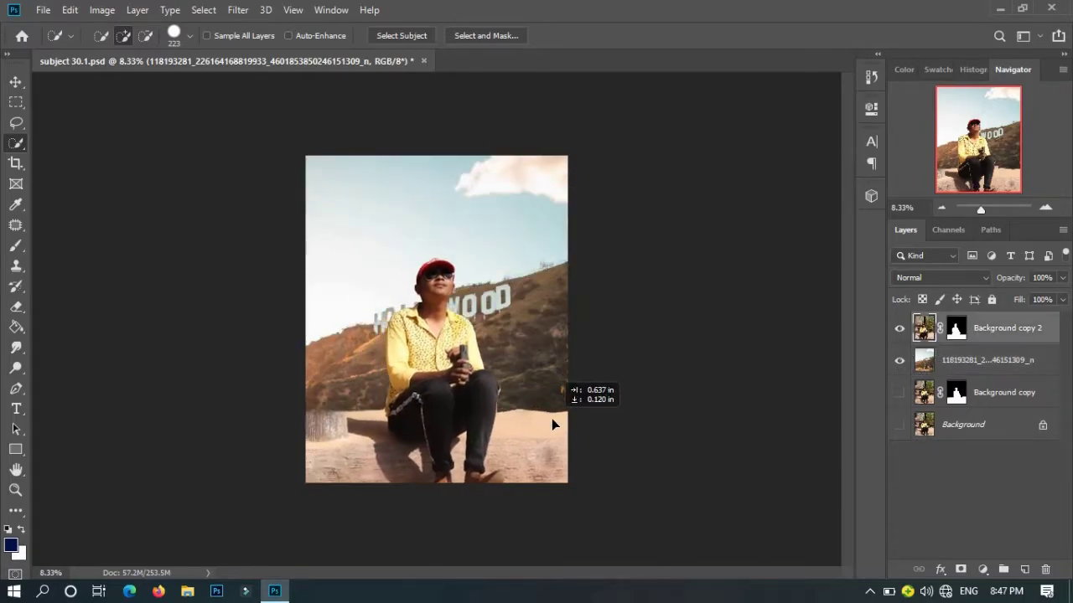
left_click(899, 328)
left_click(927, 359)
- Quick-select the sky above the Hollywood hillside, zoomed in with a smaller brush
left_click_drag(332, 216, 305, 331)
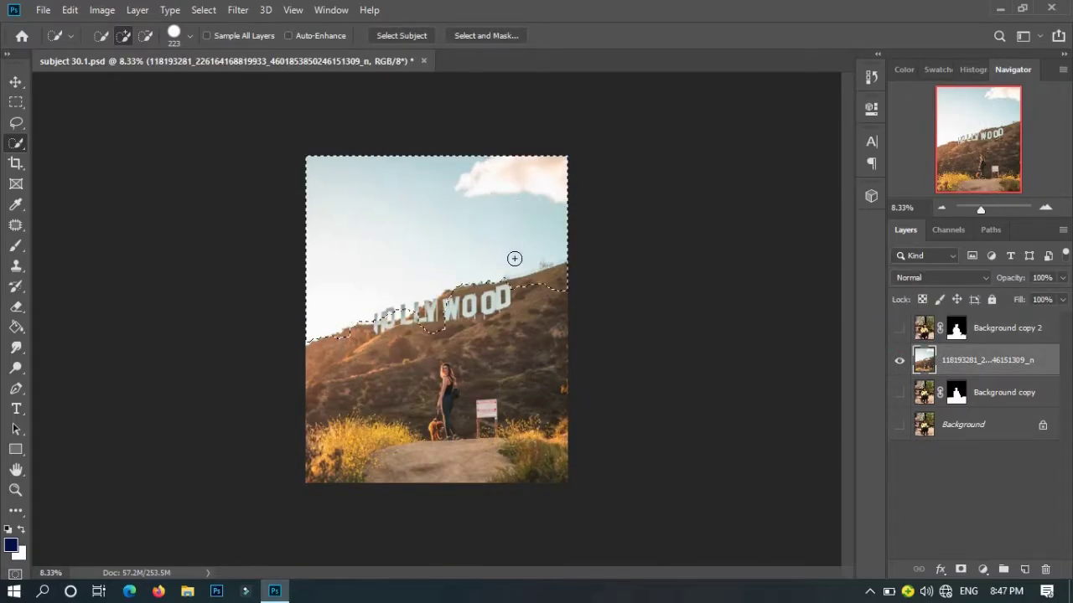
left_click(359, 268)
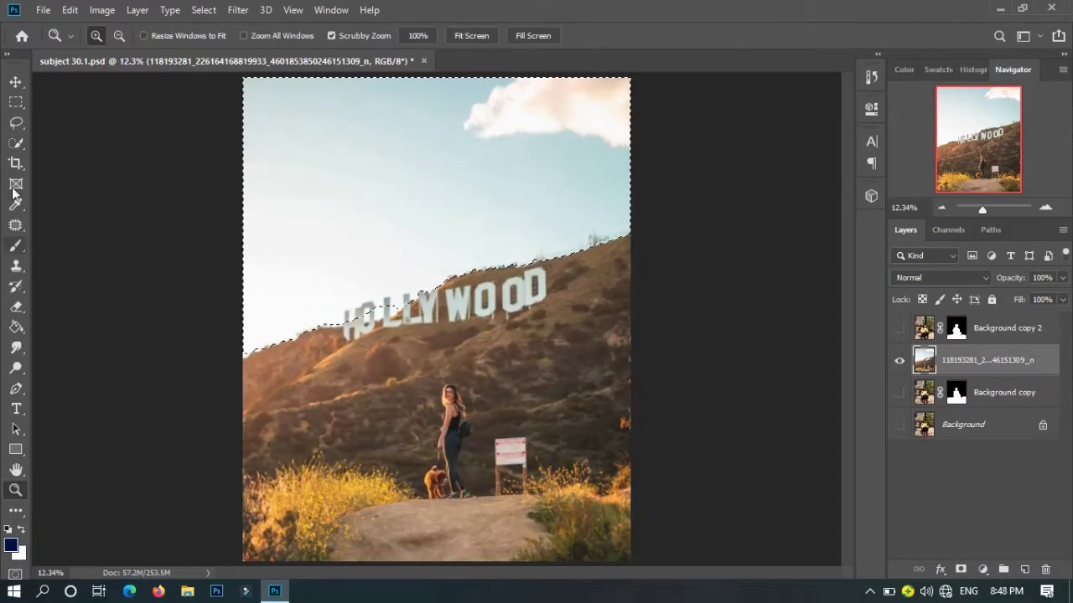
scroll(391, 319, "up", 5)
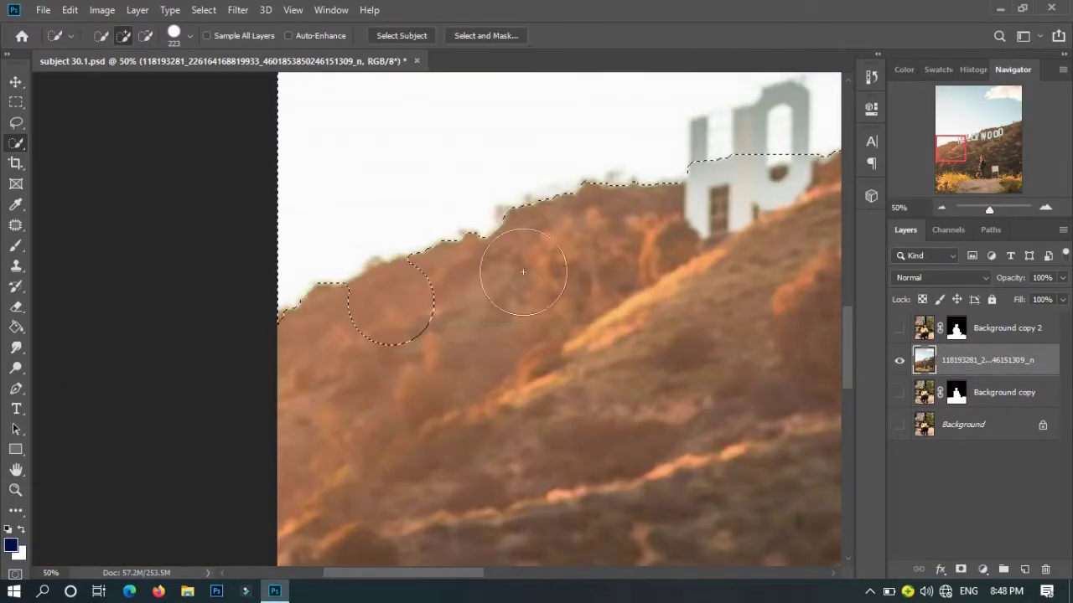
left_click(173, 35)
left_click(165, 80)
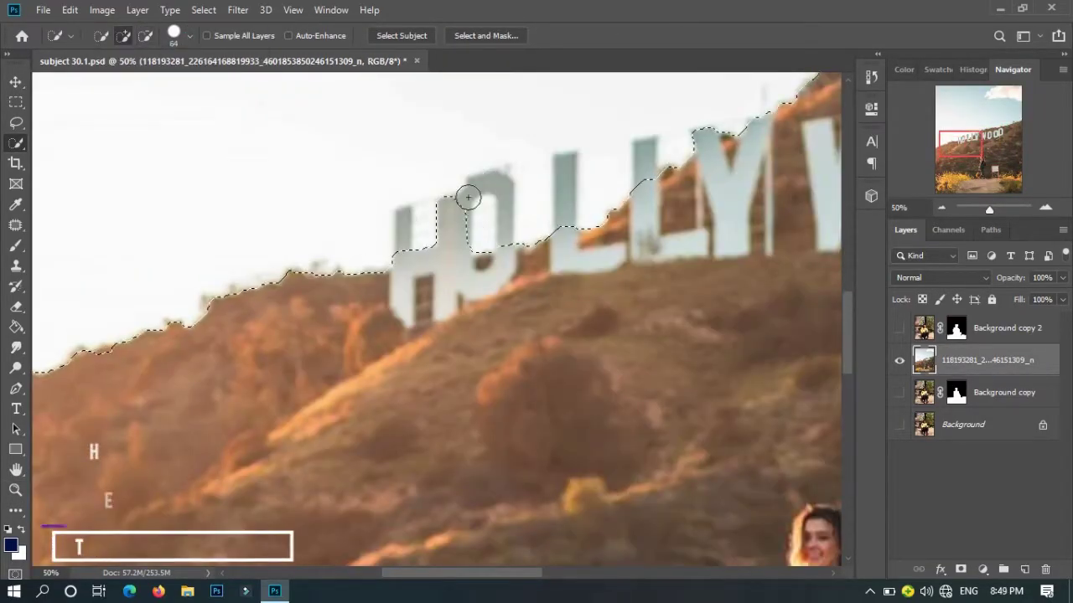
- Refine the sky selection around the O and L letters with the Lasso
key("l")
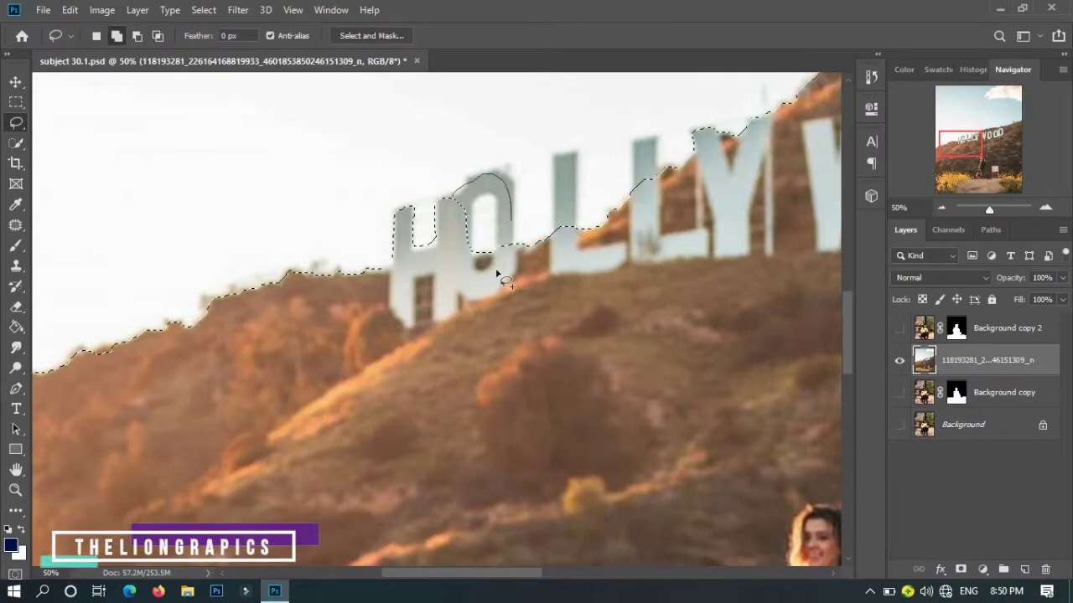
left_click_drag(417, 251, 459, 191)
mouse_move(568, 155)
left_mouse_down()
mouse_move(556, 227)
mouse_move(435, 231)
left_mouse_up()
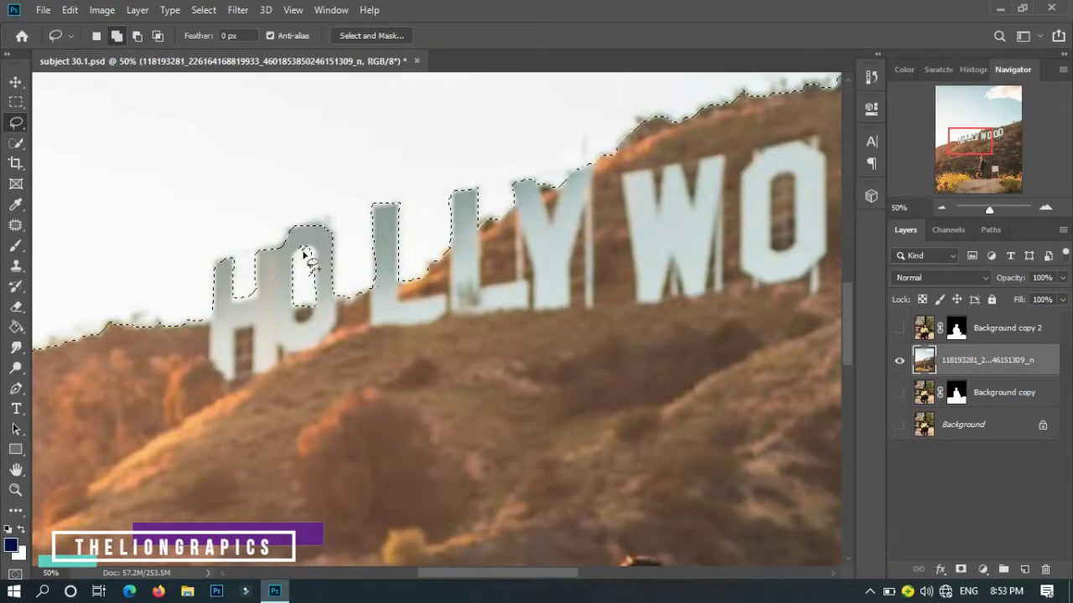
key("ctrl+0")
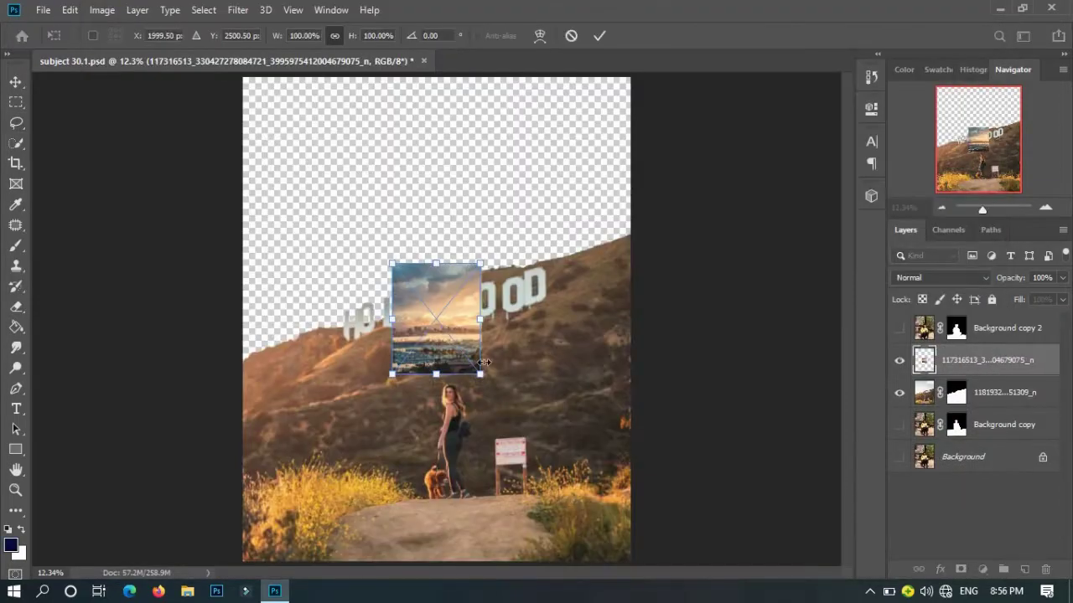
- Stretch the city photo across the canvas and move it below the Hollywood layer
left_click_drag(484, 362, 630, 558)
left_click_drag(391, 263, 243, 77)
key("Return")
mouse_move(989, 360)
left_mouse_down()
mouse_move(1003, 402)
mouse_move(998, 388)
left_mouse_up()
- Add a temporary empty layer, set a 2165 px brush, then delete Layer 1
left_click(1024, 569)
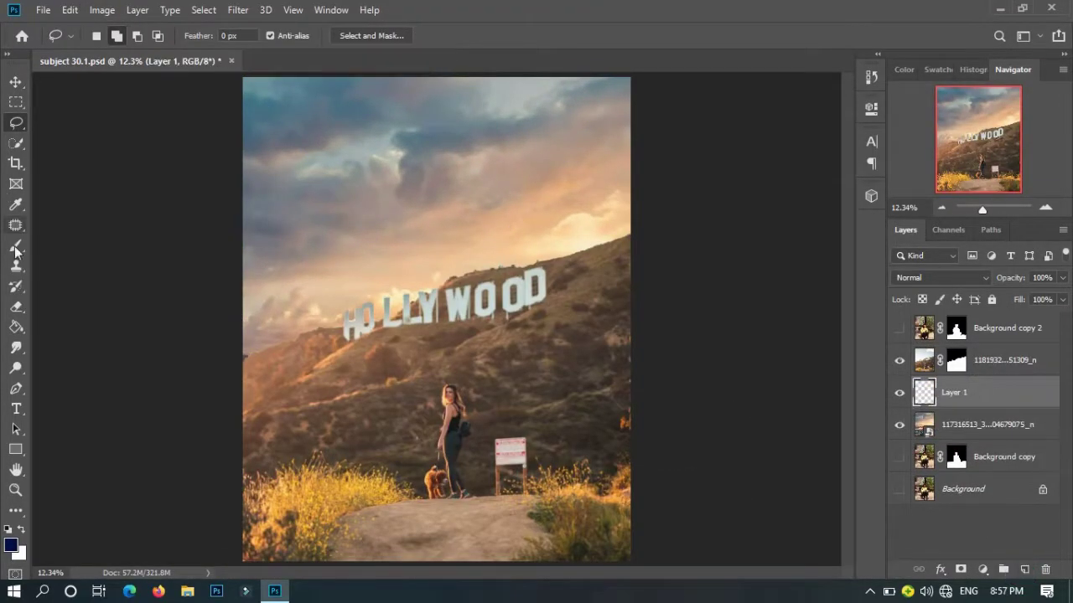
key("b")
right_click(521, 185)
key("Return")
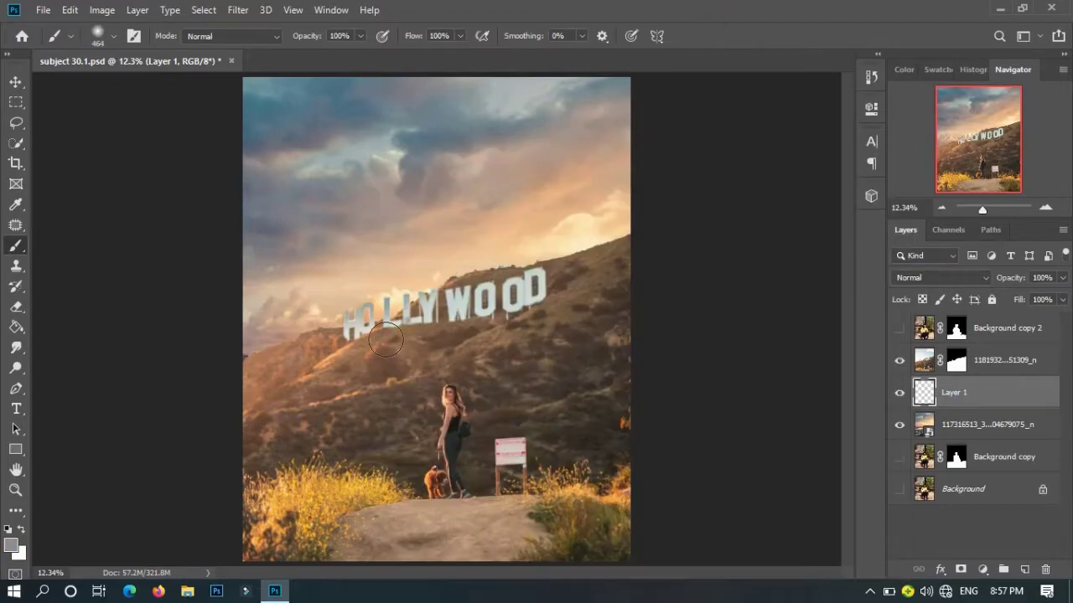
right_click(386, 340)
left_click_drag(540, 165, 563, 166)
key("Return")
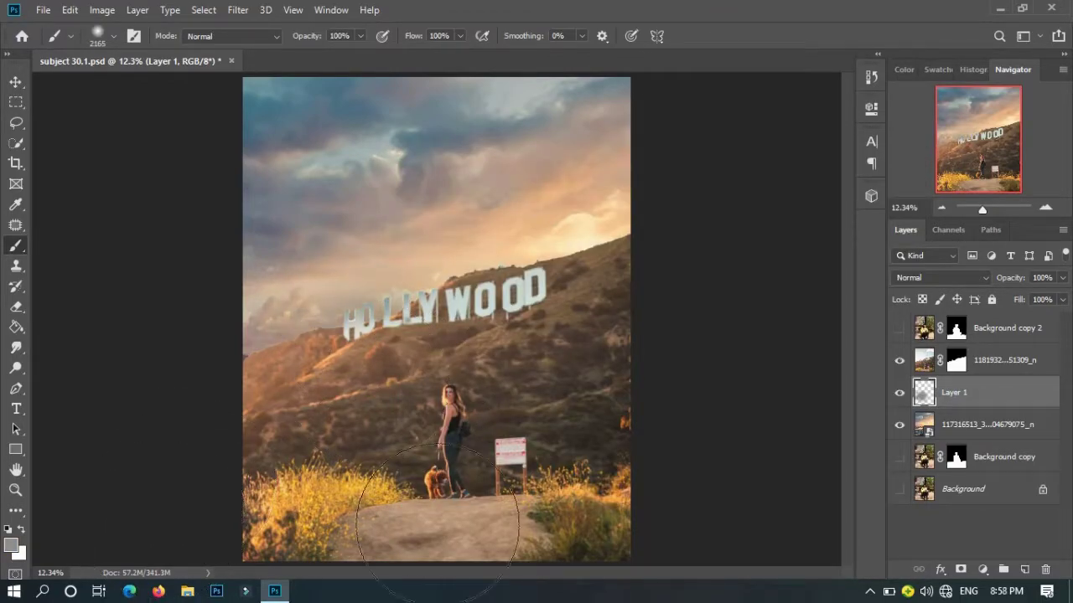
right_click(999, 392)
left_click(831, 98)
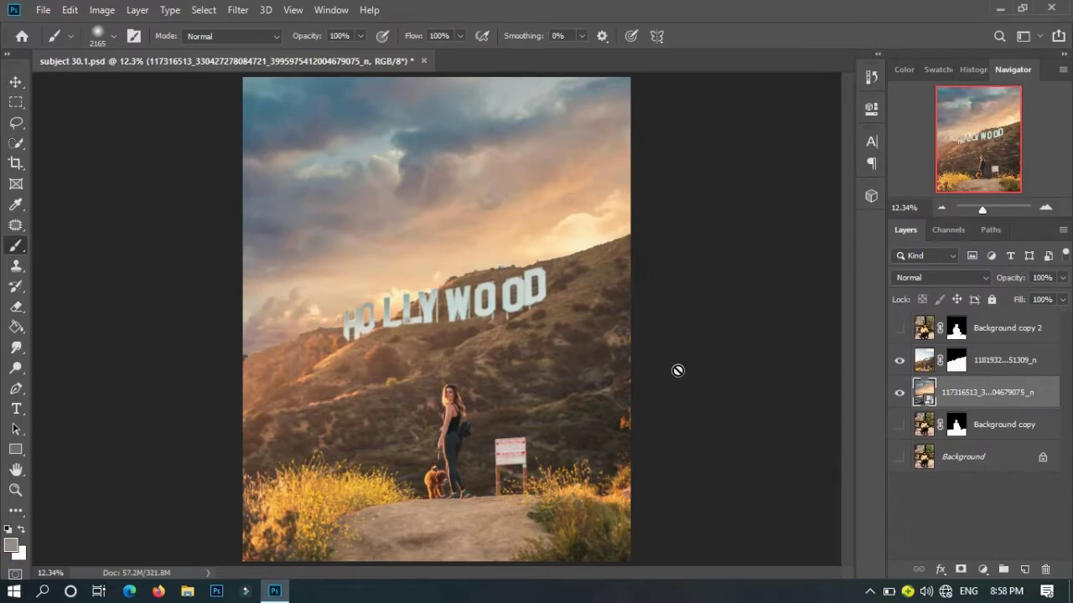
- Try a Hue/Saturation adjustment with lower saturation and lightness, then delete it
left_click(1001, 360)
left_click(982, 569)
left_click(980, 423)
mouse_move(736, 244)
left_mouse_down()
mouse_move(712, 244)
mouse_move(716, 275)
mouse_move(739, 244)
mouse_move(721, 216)
mouse_move(678, 213)
left_mouse_up()
left_click(899, 328)
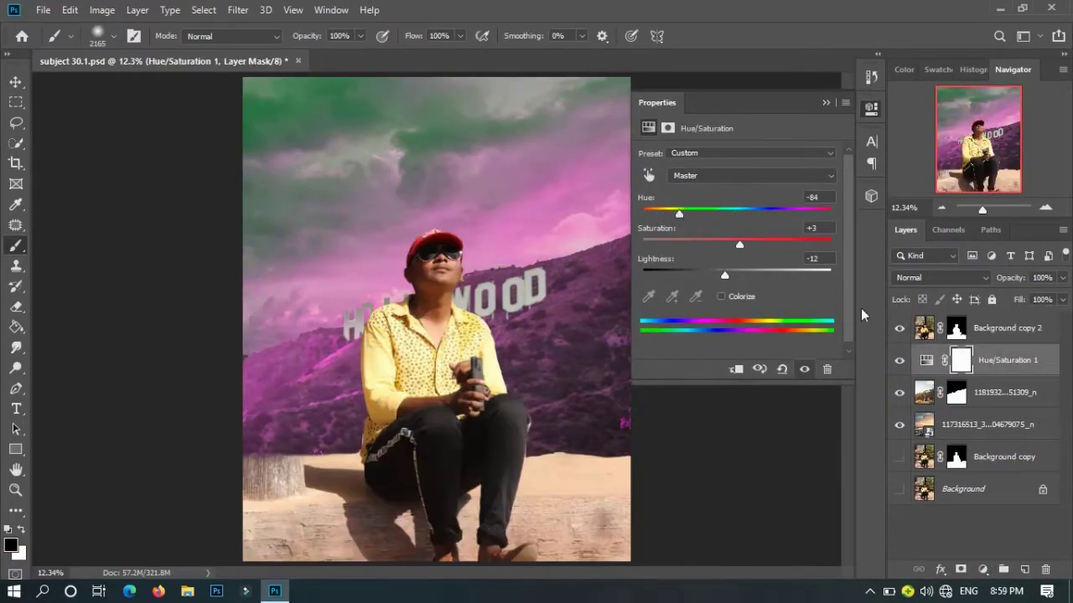
key("Delete")
- Lower the sunset city photo so its skyline shows above the hill
left_click(899, 327)
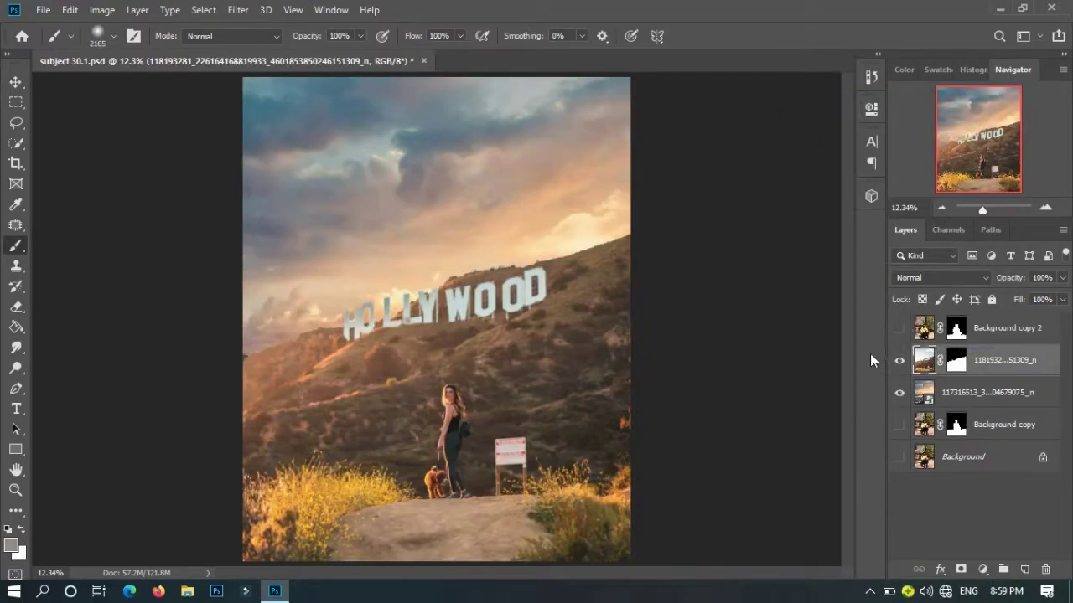
left_click(988, 392)
key("v")
left_click_drag(385, 92, 411, 185)
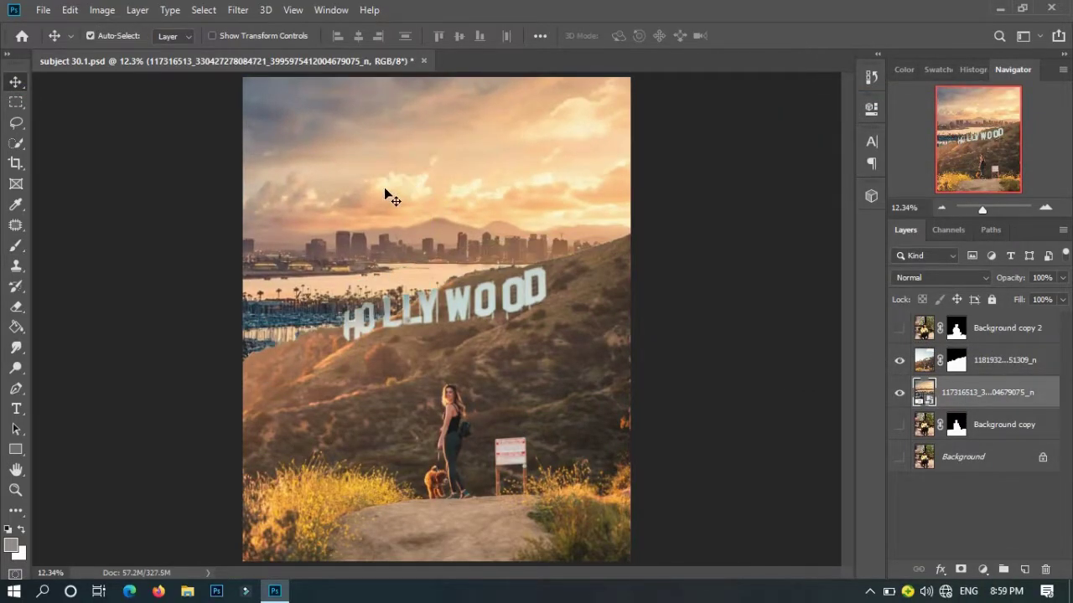
- Paint on the Hollywood layer's mask with a 196 px brush
left_click(955, 360)
key("b")
right_click(429, 151)
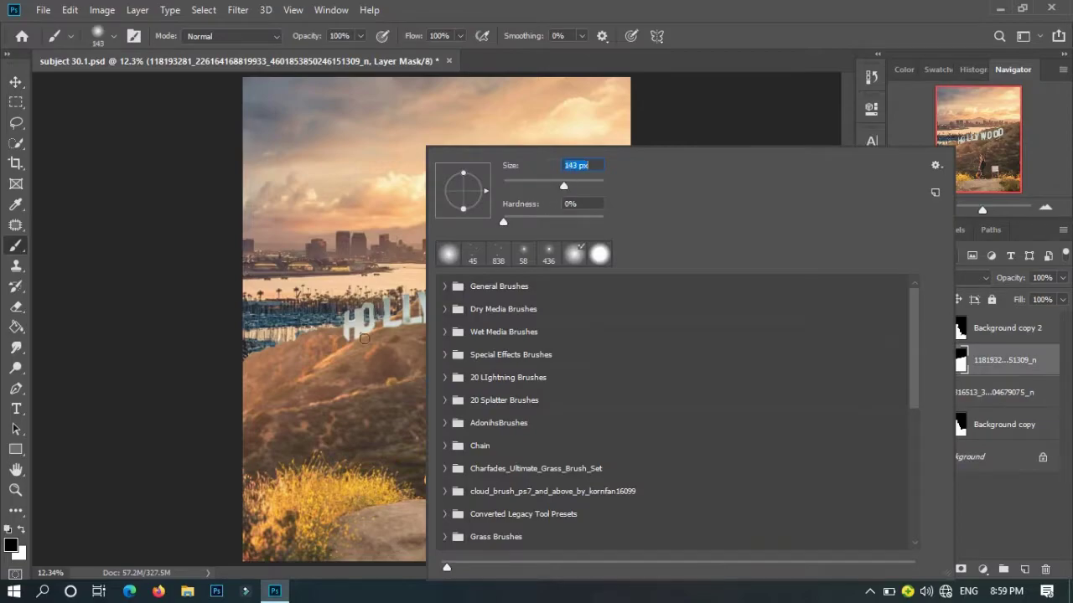
type("196")
key("Return")
left_click(21, 529)
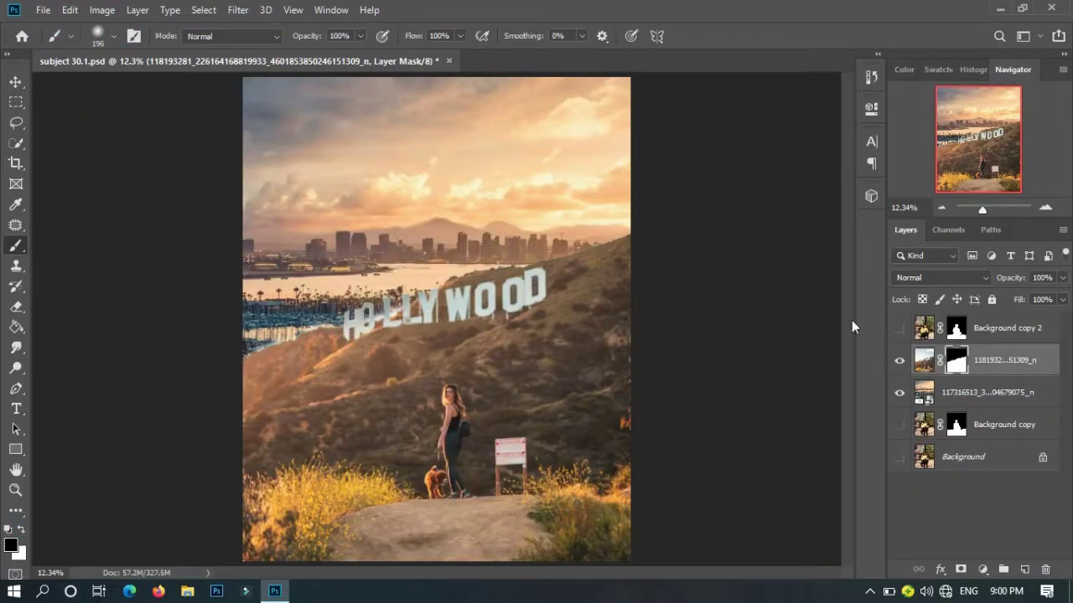
- Show the seated man again and set a 1457 px brush on his layer mask
left_click(900, 327)
left_click(957, 328)
right_click(429, 147)
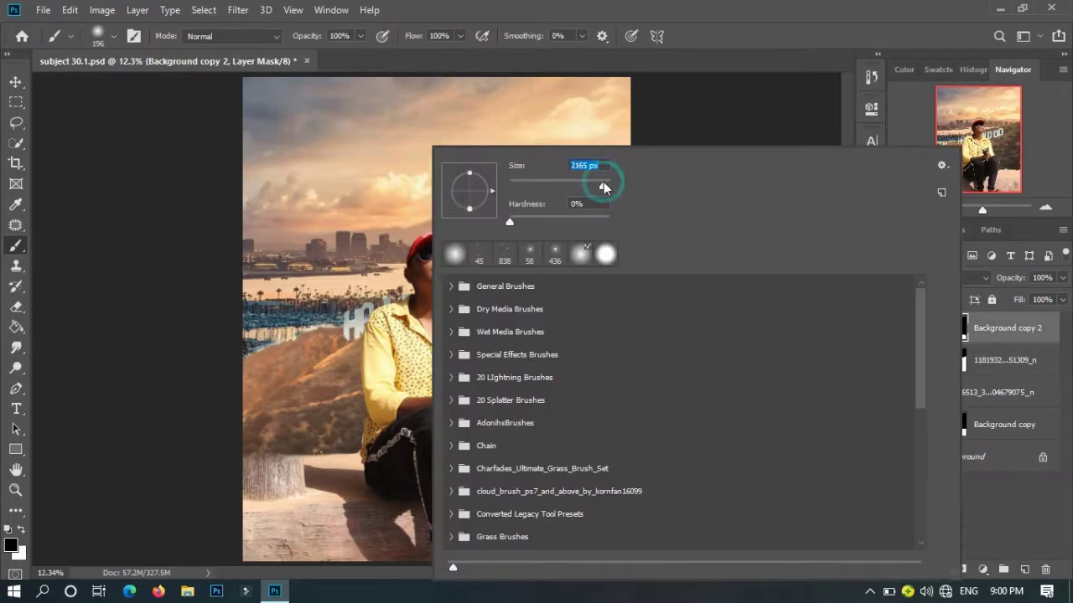
type("1457")
key("Return")
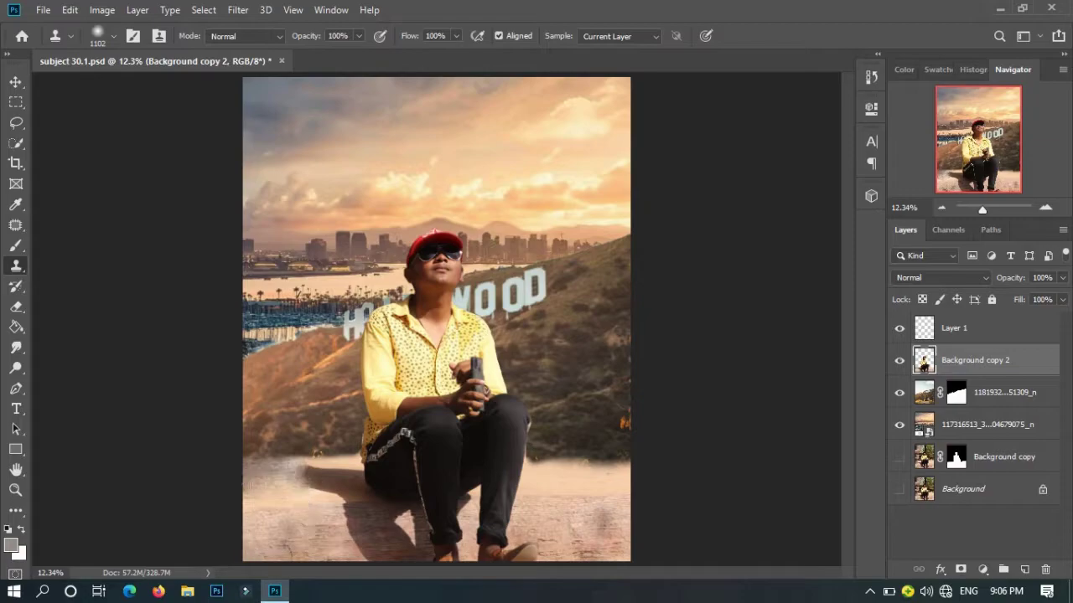
- Add a mask to Layer 1 and enlarge the brush
key("alt+bracketright")
key("alt+bracketleft")
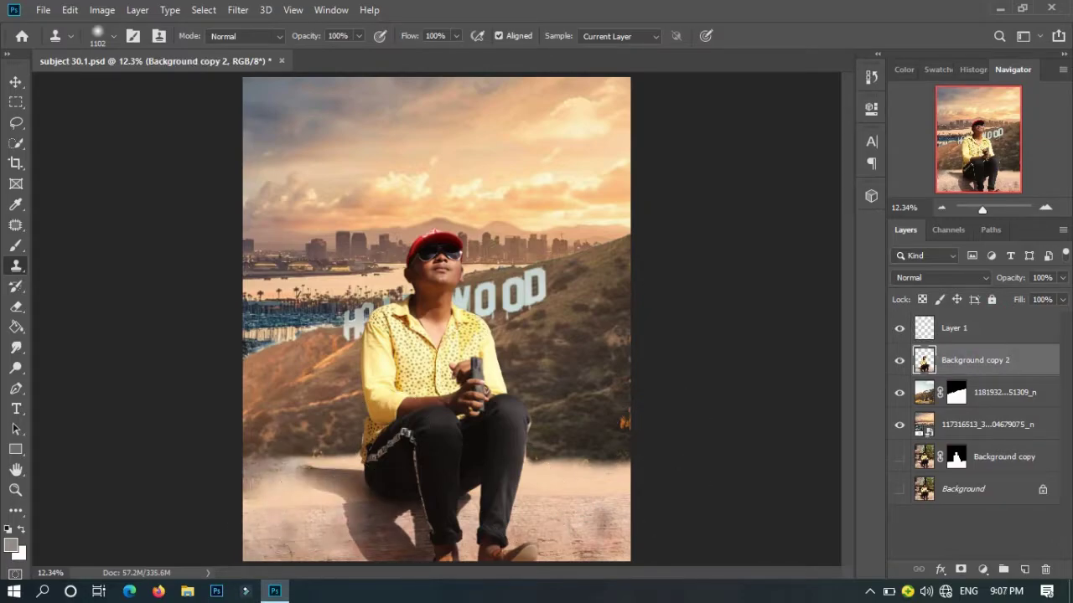
key("alt+bracketright")
key("b")
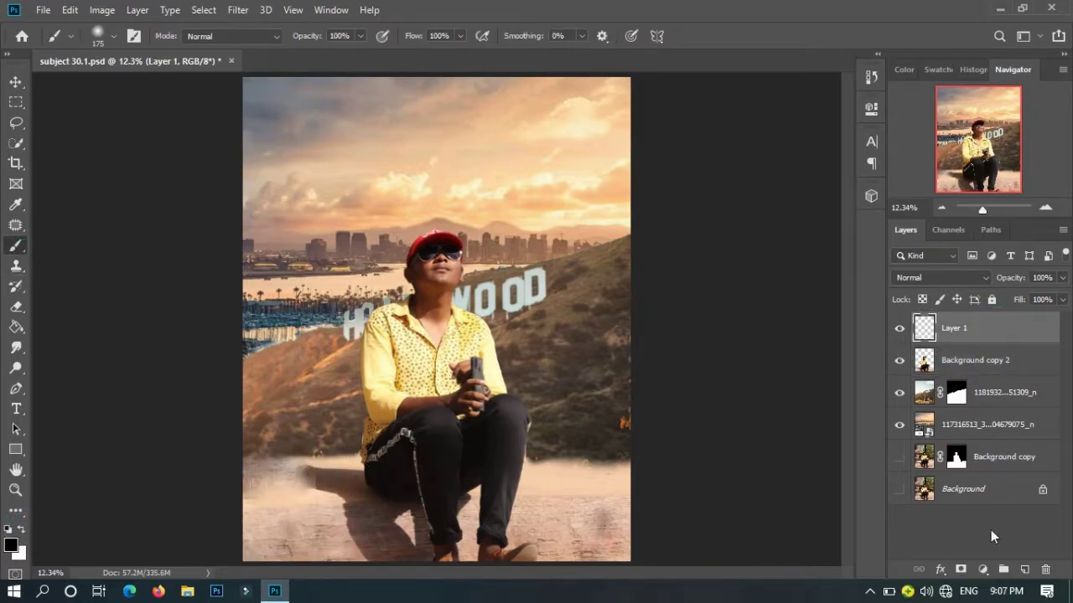
left_click(961, 569)
right_click(331, 147)
left_click_drag(486, 192, 558, 192)
key("Return")
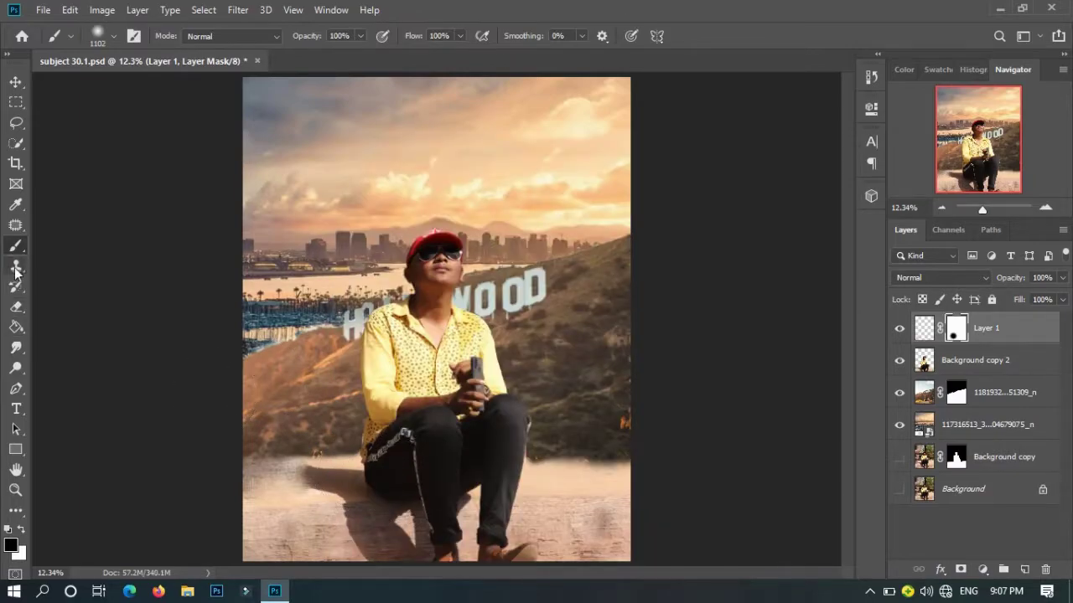
- On a new layer, clone wood texture over the dark shadow at lower left
left_click(16, 268)
right_click(279, 240)
key("Return")
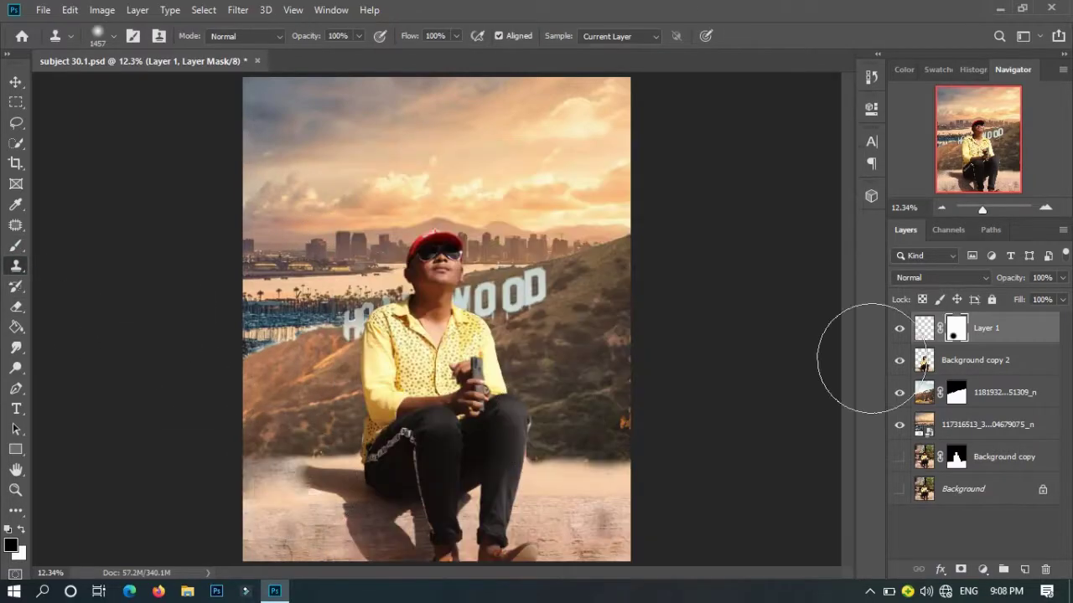
key("alt+bracketleft")
key("ctrl+shift+alt+n")
left_click_drag(298, 486, 289, 498)
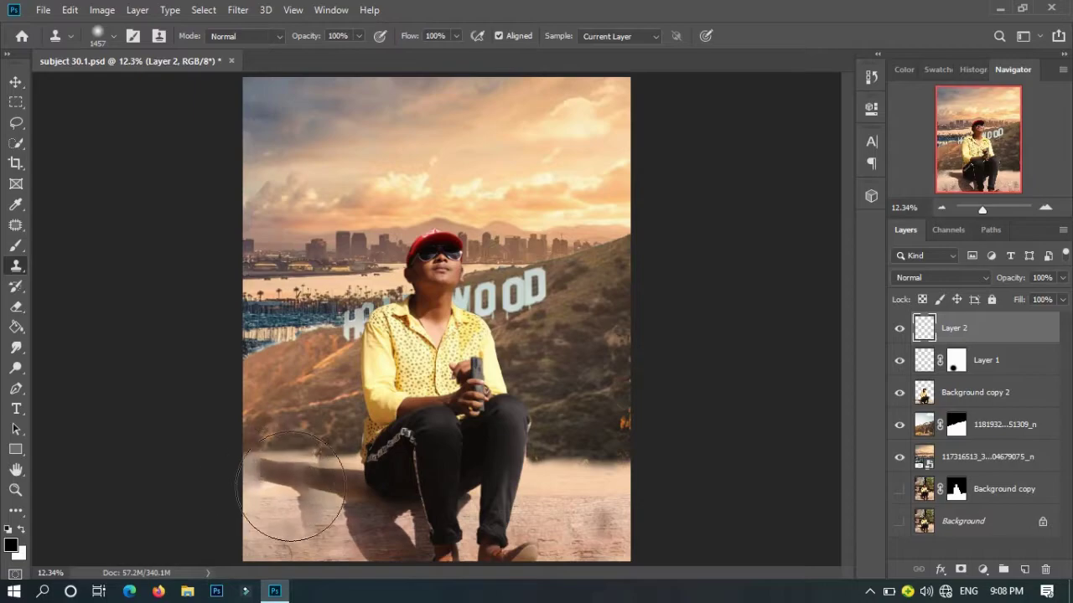
- Clip the retouch layers to the man and lighten the lower-left shadow with beige paint
left_click(16, 245)
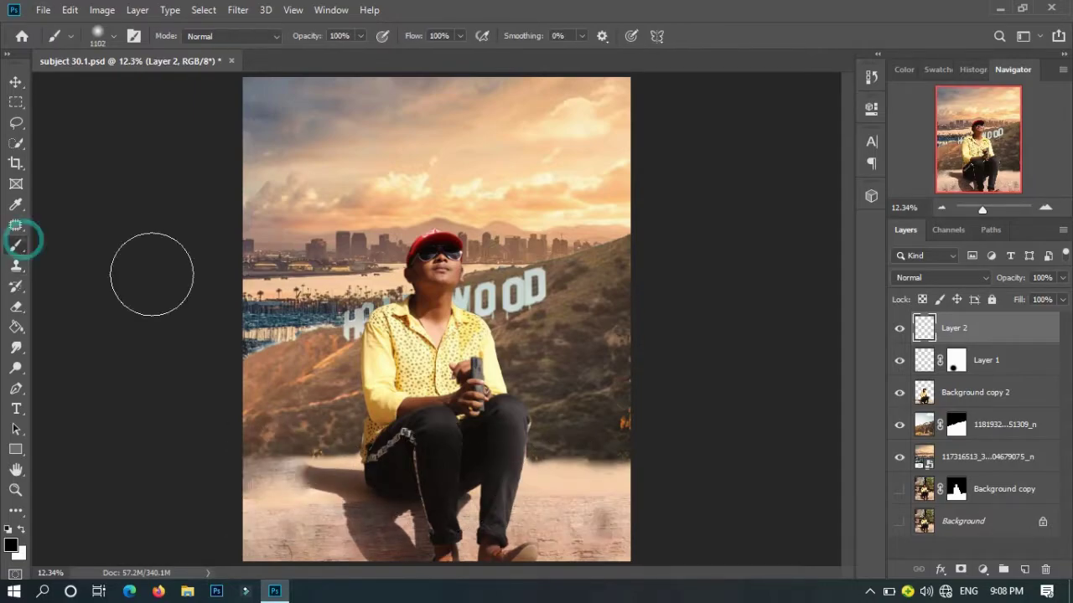
left_click(558, 522, "alt")
left_click(982, 377, "alt")
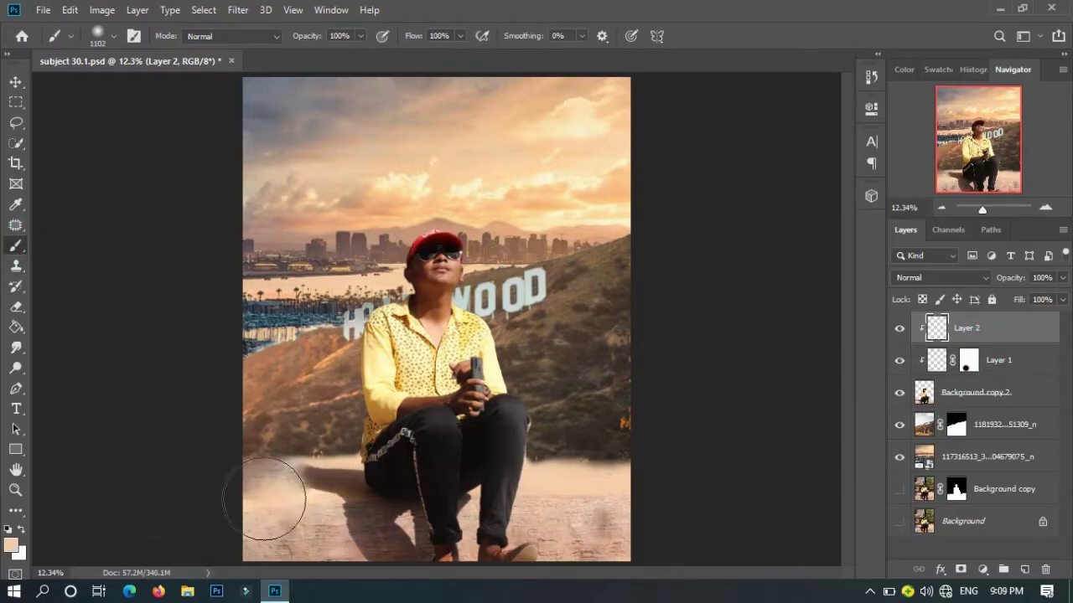
left_click_drag(263, 503, 310, 486)
- Fill a lassoed lower-left ground area dark brown on Layer 3 and add a mask
left_click(1024, 570)
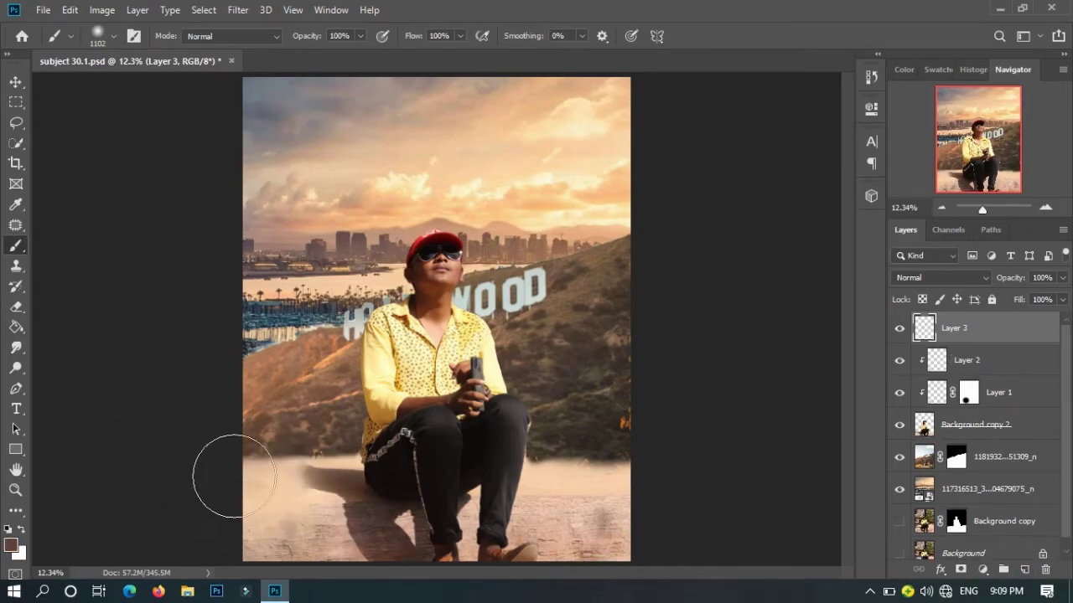
left_click(323, 498, "alt")
key("l")
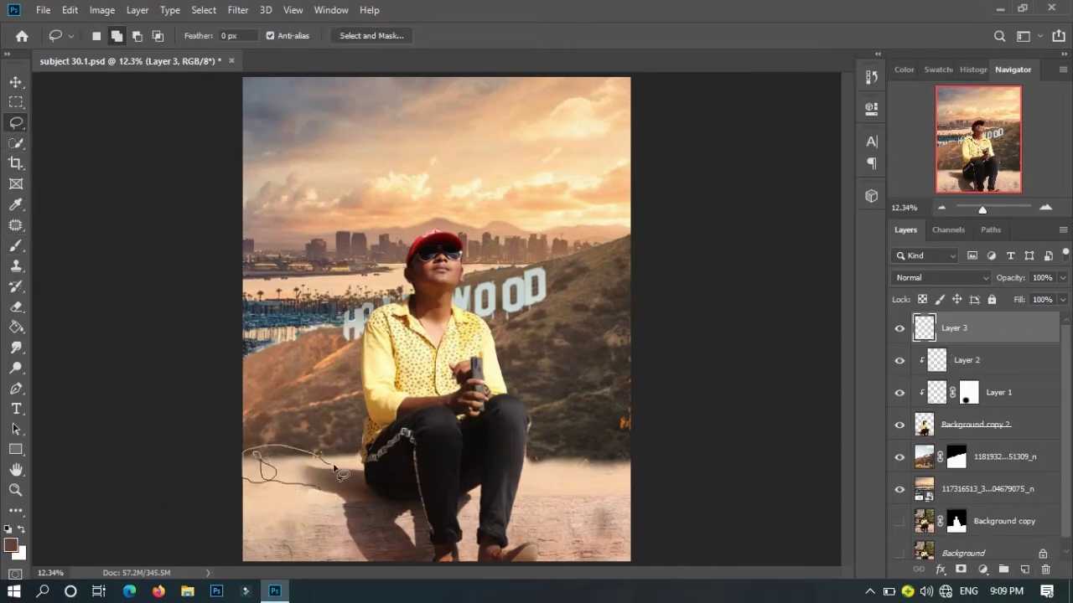
left_click(15, 245)
left_click_drag(260, 469, 322, 503)
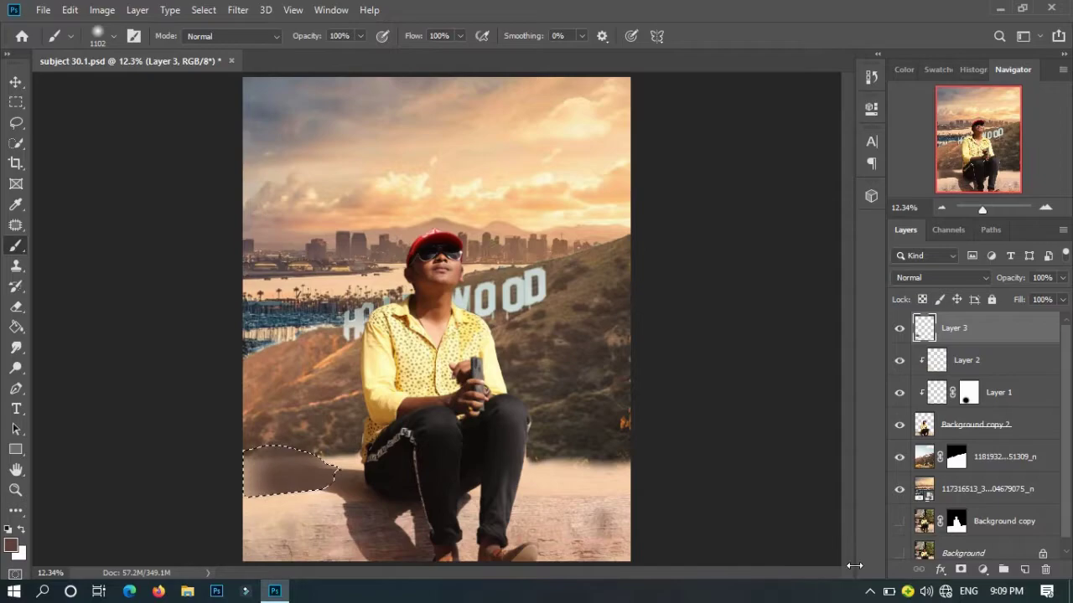
key("ctrl+d")
left_click(982, 570)
right_click(302, 544)
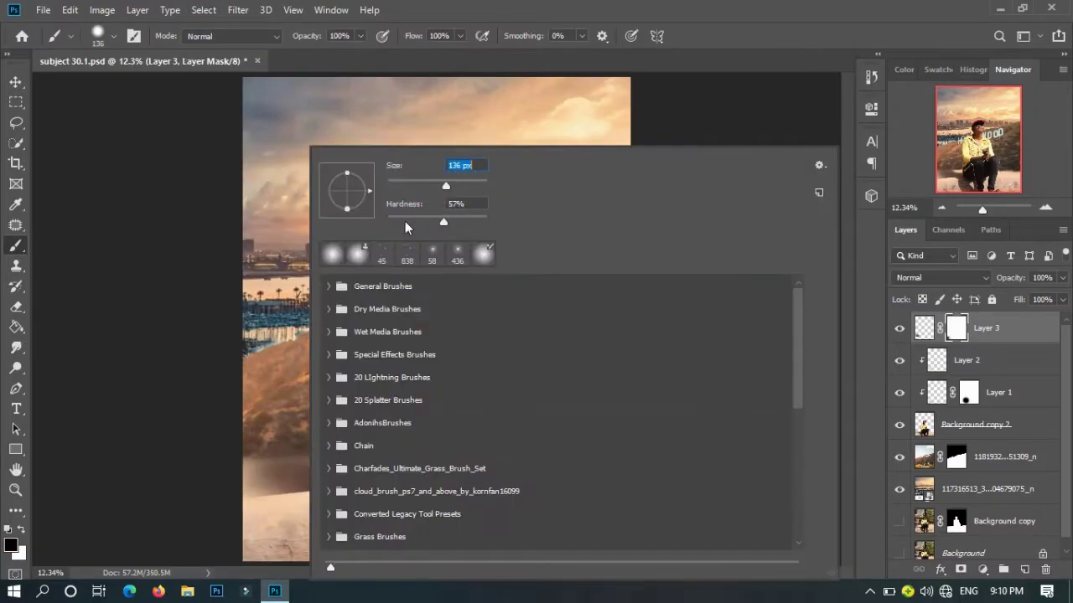
key("Return")
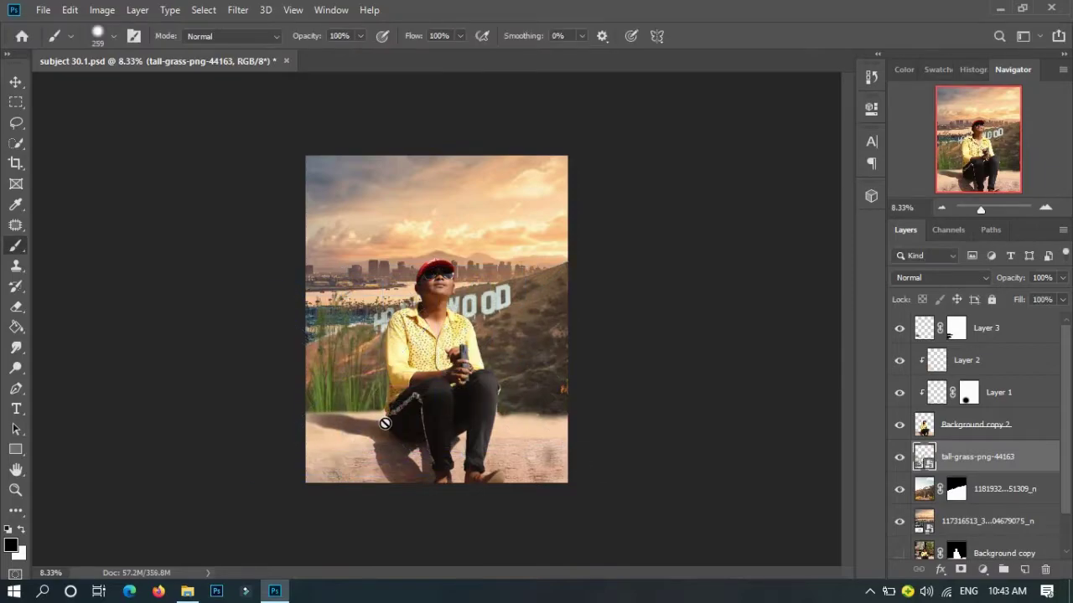
- Duplicate the tall grass and place copies to the man's right
key("v")
left_click(430, 383)
left_click(331, 314)
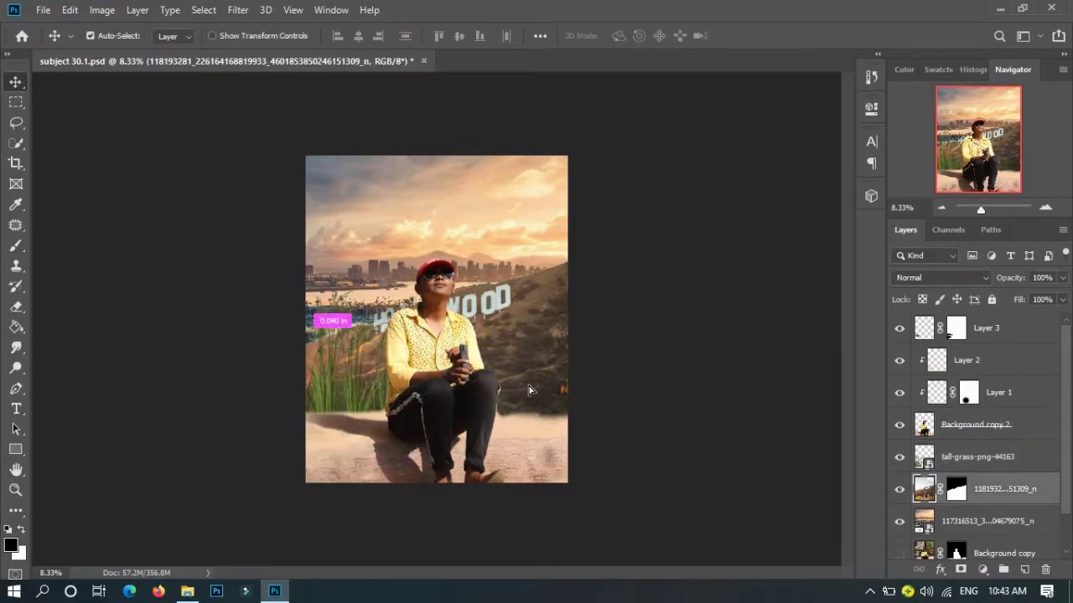
left_click(961, 458)
left_click_drag(338, 391, 482, 398)
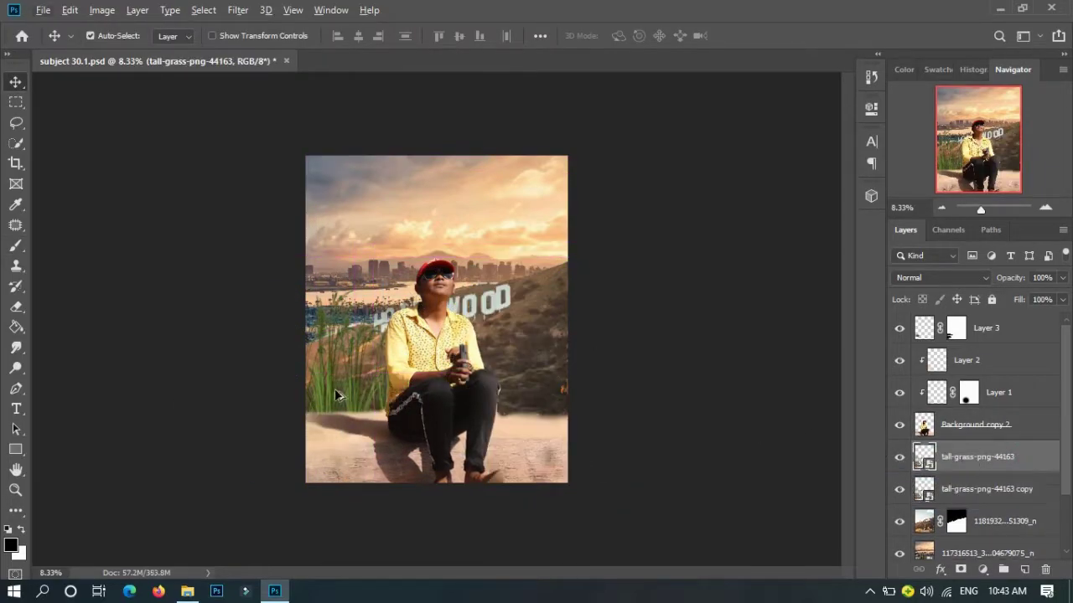
left_click_drag(377, 373, 553, 373)
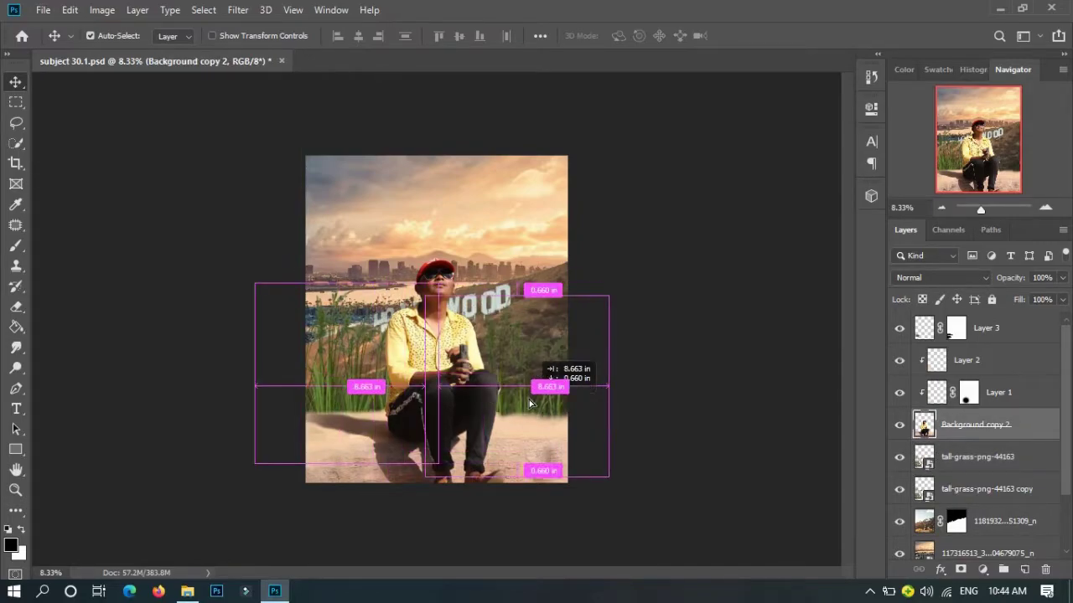
left_click(369, 382)
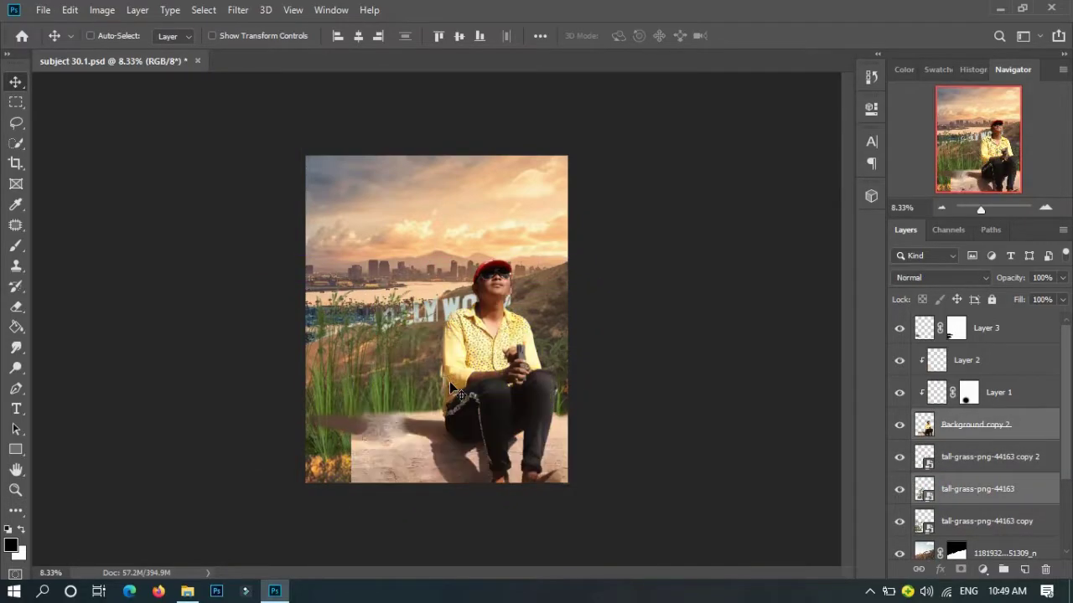
left_click_drag(366, 379, 518, 385)
- Transform the grass copies and move a duplicate to the man's left
key("alt+bracketright")
key("ctrl+t")
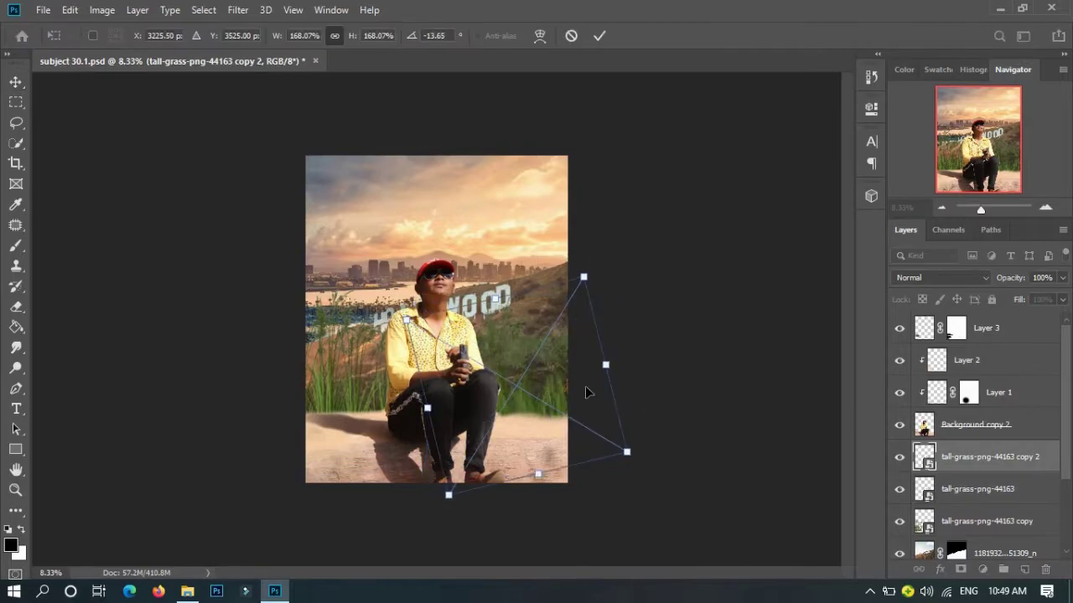
key("Escape")
key("alt+bracketleft")
key("alt+bracketleft")
key("ctrl+t")
left_click_drag(492, 413, 402, 453)
key("Return")
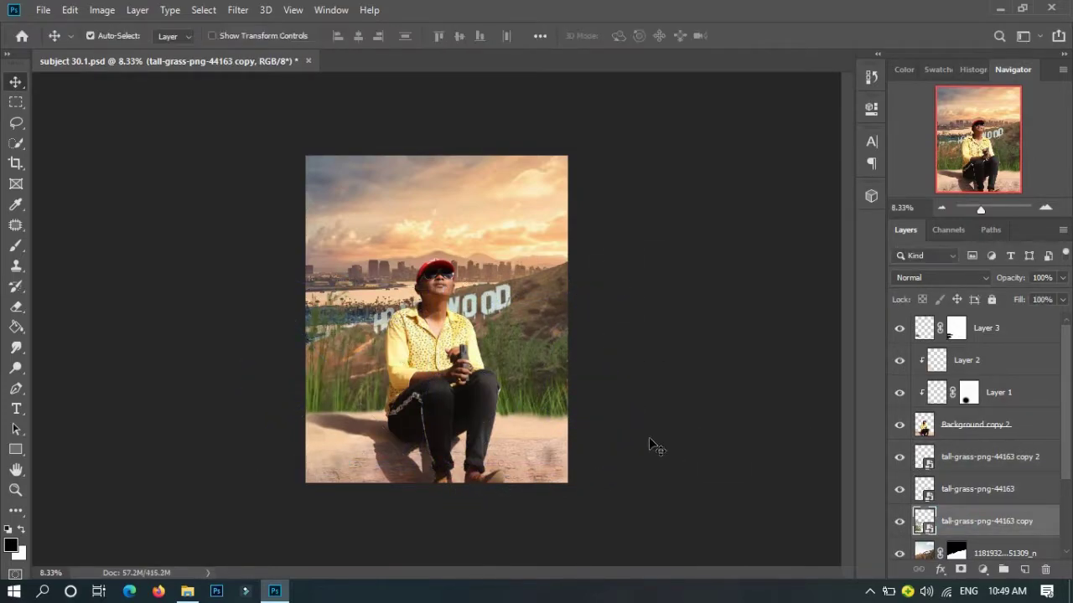
- Rotate the left grass copy by about -8.34° and adjust the tall-grass-png-44163 copy
left_click_drag(360, 386, 347, 359)
key("ctrl+t")
left_click_drag(393, 251, 381, 268)
key("Return")
left_click(381, 376)
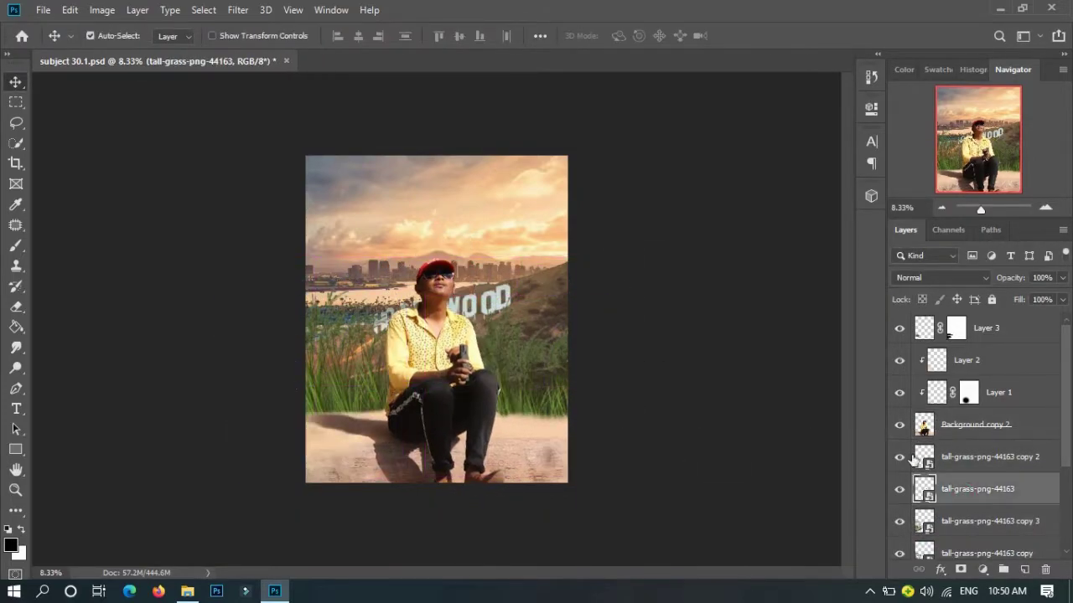
key("alt+bracketleft")
key("alt+bracketleft")
key("alt+bracketleft")
key("ctrl+t")
key("alt+bracketleft")
key("Return")
- Merge the tall grass layers and add a clipped Hue/Saturation shifting them away from green
left_click(989, 447, "shift")
right_click(989, 494)
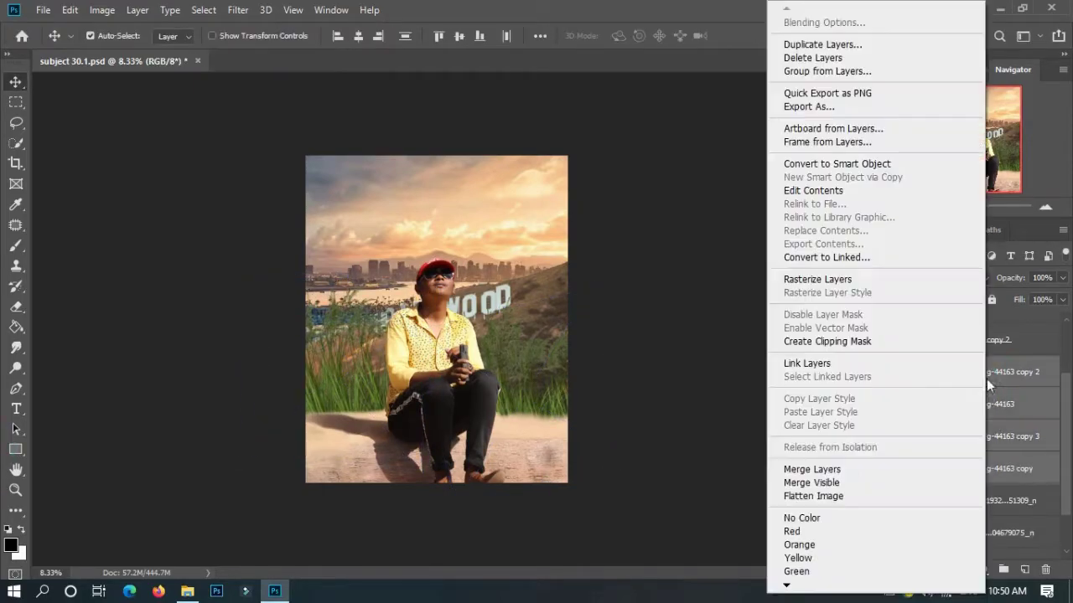
left_click(813, 467)
left_click(982, 569)
left_click(922, 438)
left_click(736, 368)
left_click_drag(736, 275, 706, 214)
mouse_move(740, 275)
left_mouse_down()
mouse_move(760, 275)
mouse_move(749, 276)
left_mouse_up()
left_click(126, 309)
key("ctrl+t")
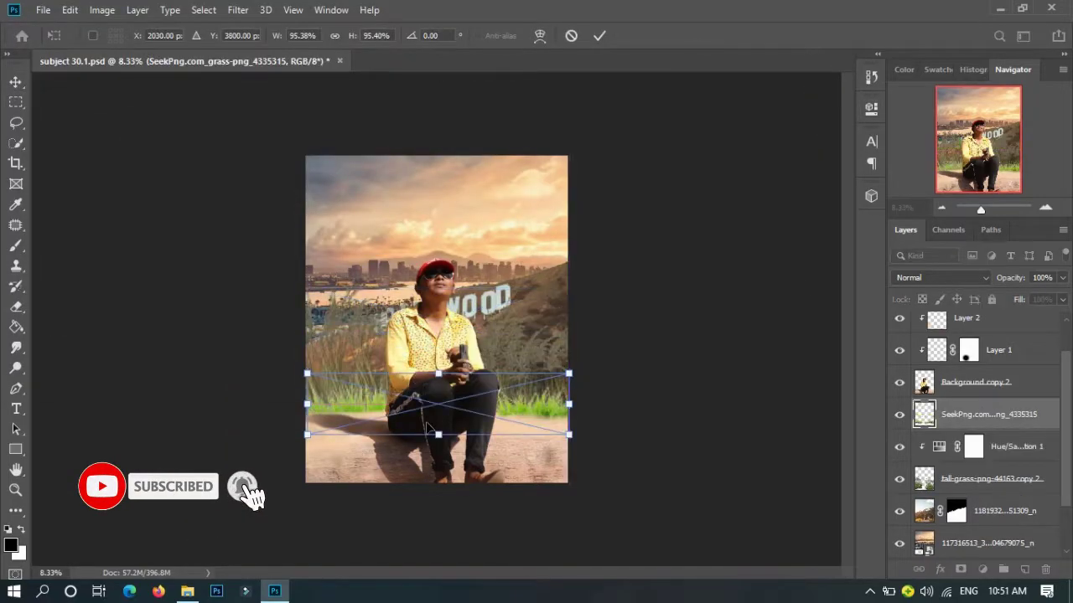
- Give the new SeekPng grass a clipped Hue/Saturation, shifting it toward yellow and brighter
key("Return")
left_click(982, 569)
left_click_drag(736, 209, 700, 215)
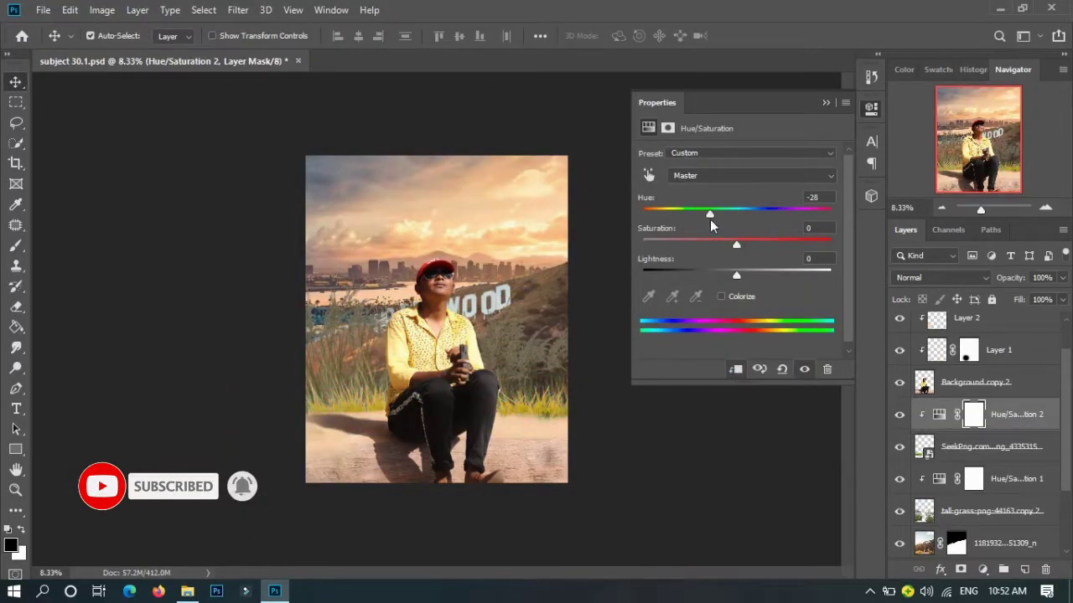
left_click_drag(738, 275, 759, 277)
left_click(1002, 444)
- Apply Gaussian Blur to the tall grass and brighten it via Hue/Saturation 1
left_click(988, 511)
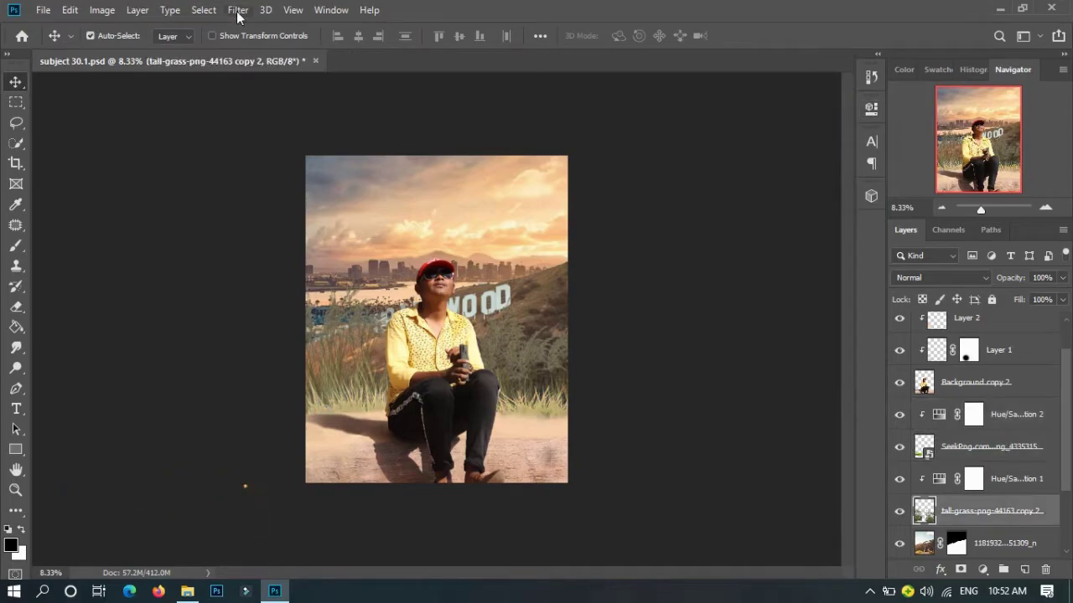
left_click(238, 10)
left_click(453, 217)
left_click(800, 152)
left_click(973, 479)
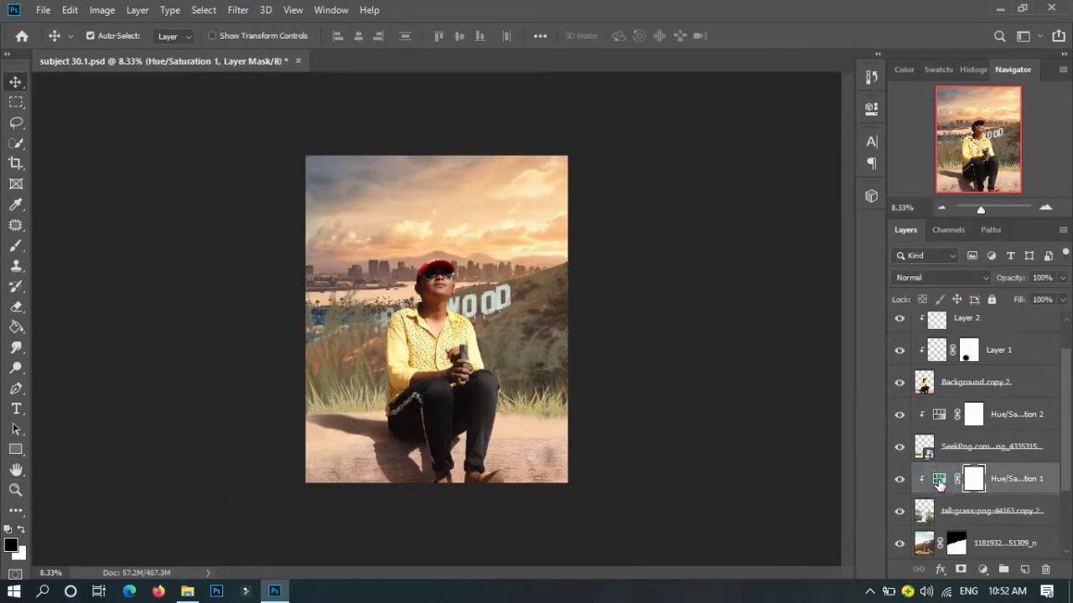
left_click(939, 478)
left_click_drag(737, 276, 768, 275)
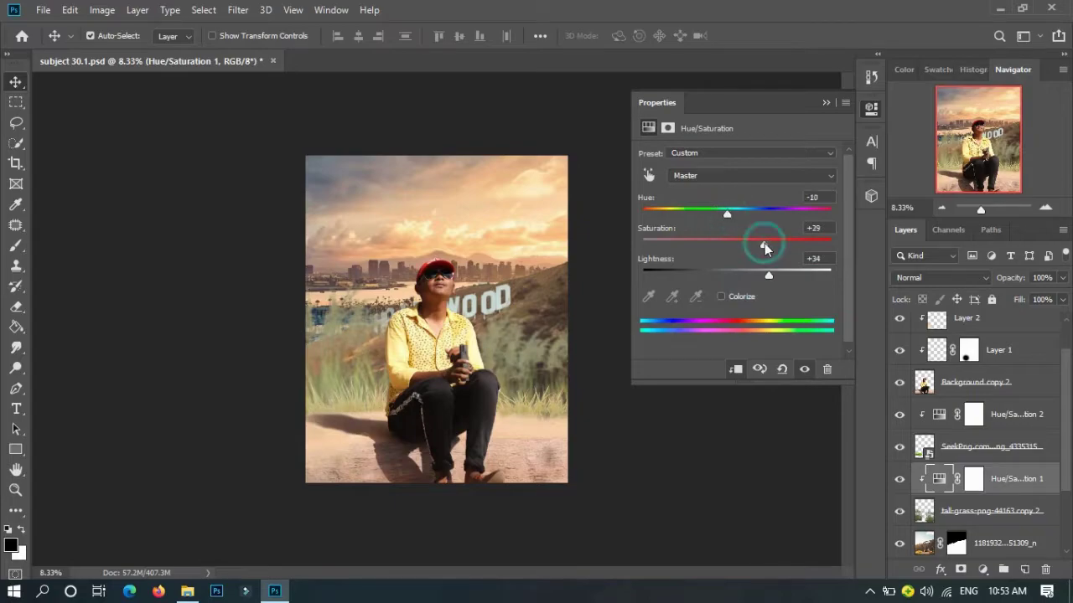
left_click(825, 103)
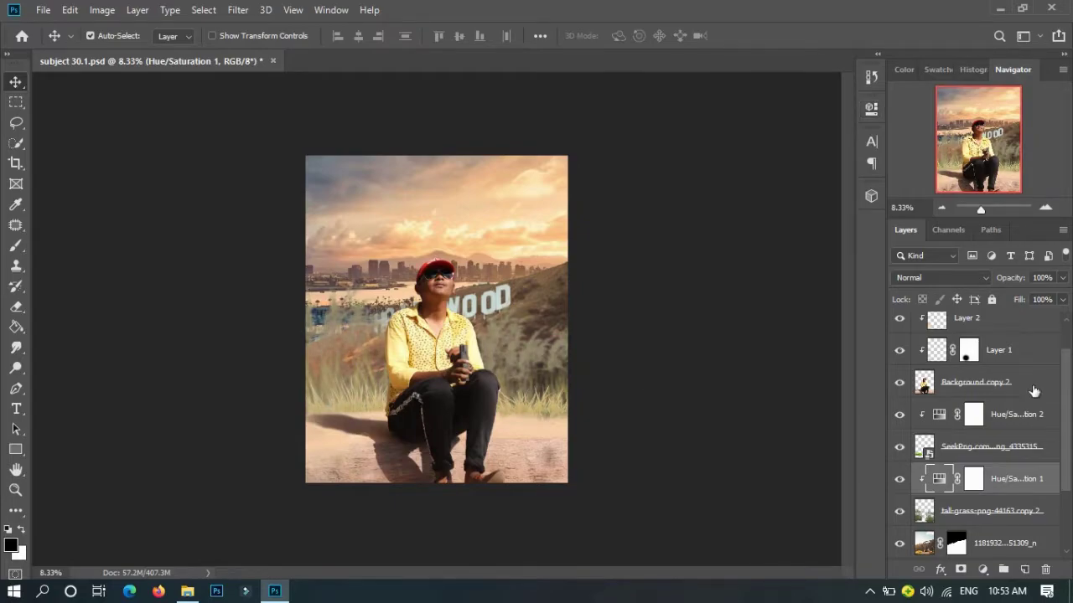
- Place the SeekPng grass image as an embedded layer at the top of the stack
scroll(1034, 392, "up", 2)
left_click(989, 327)
left_click(42, 10)
left_click(84, 344)
left_click(411, 376)
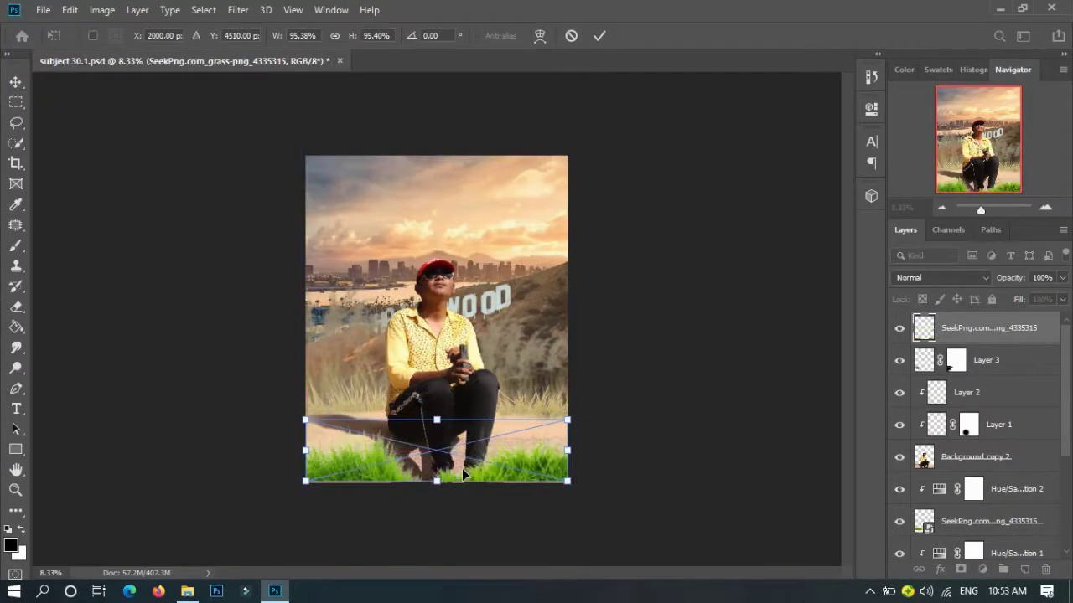
- Finish sizing the bottom grass, duplicate it and Gaussian-blur the lower grass copy
key("Return")
key("ctrl+t")
key("Return")
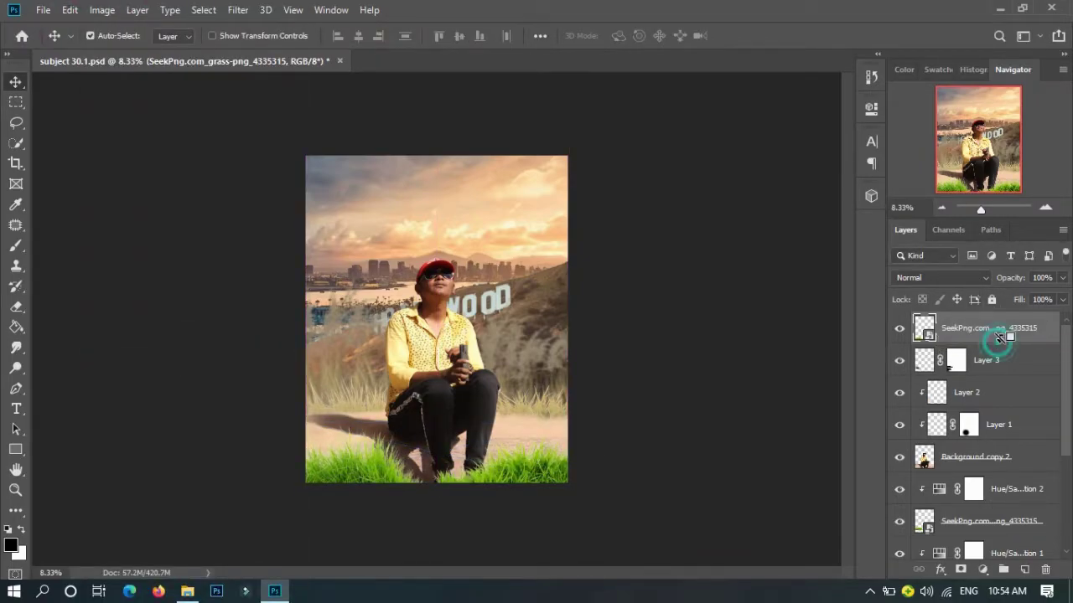
key("ctrl+j")
left_click(989, 359)
left_click(237, 10)
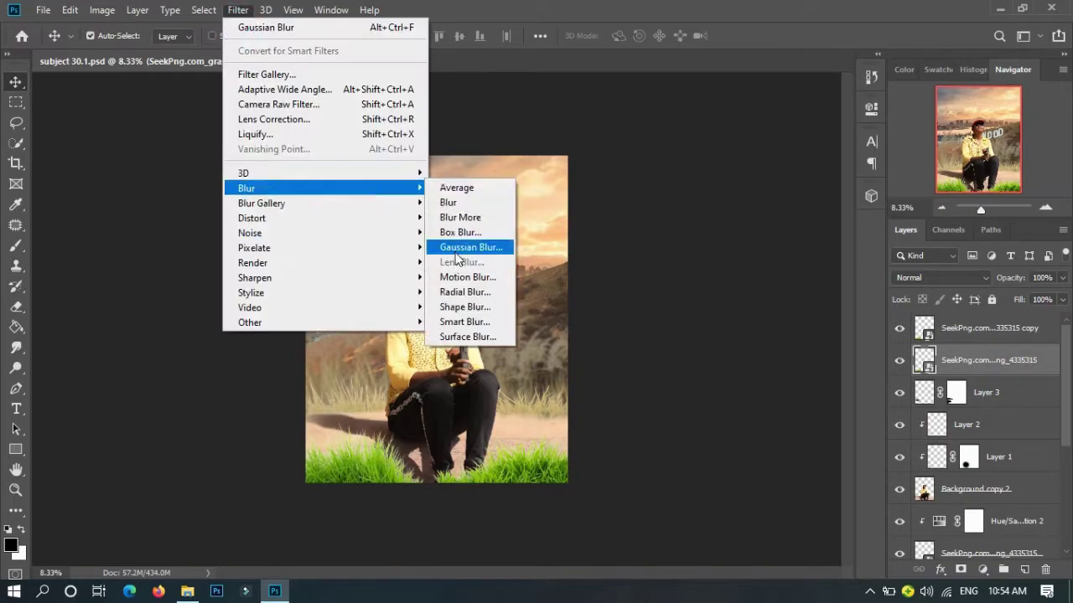
left_click(456, 249)
left_click(800, 152)
- Clip a Hue/Saturation adjustment to the grass, lowering hue and saturation and raising lightness
left_click(899, 360)
left_click(871, 107)
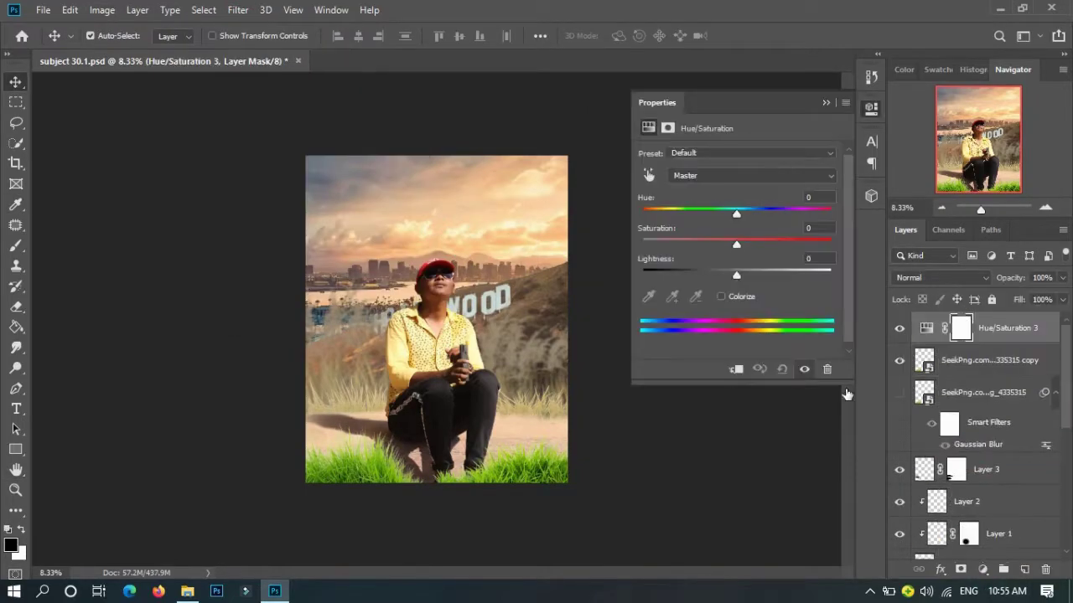
left_click_drag(734, 244, 664, 244)
left_click_drag(734, 215, 677, 214)
left_click_drag(730, 275, 745, 274)
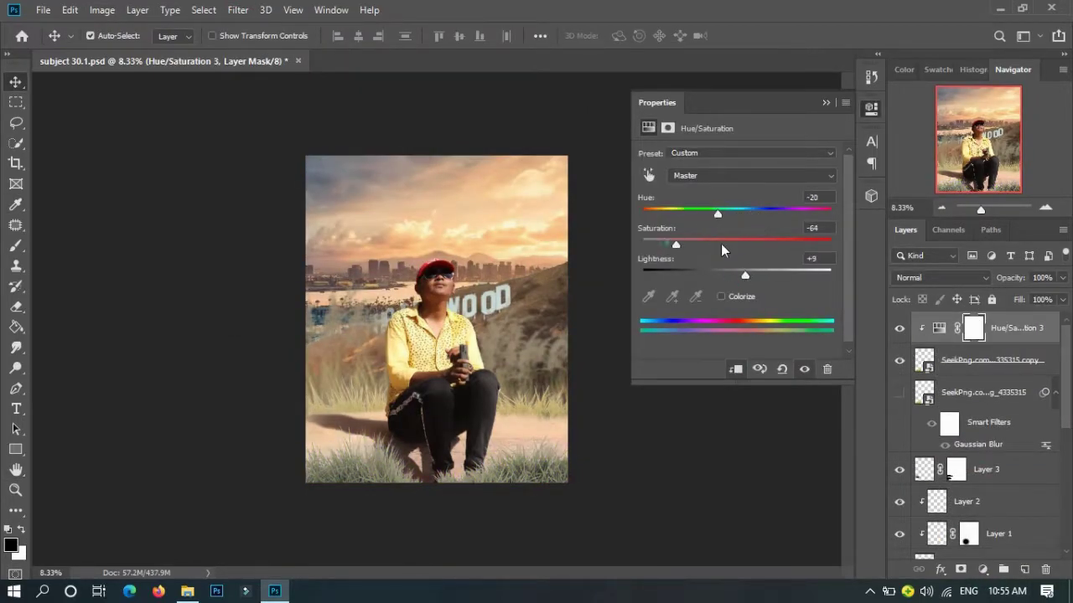
left_click_drag(663, 243, 699, 244)
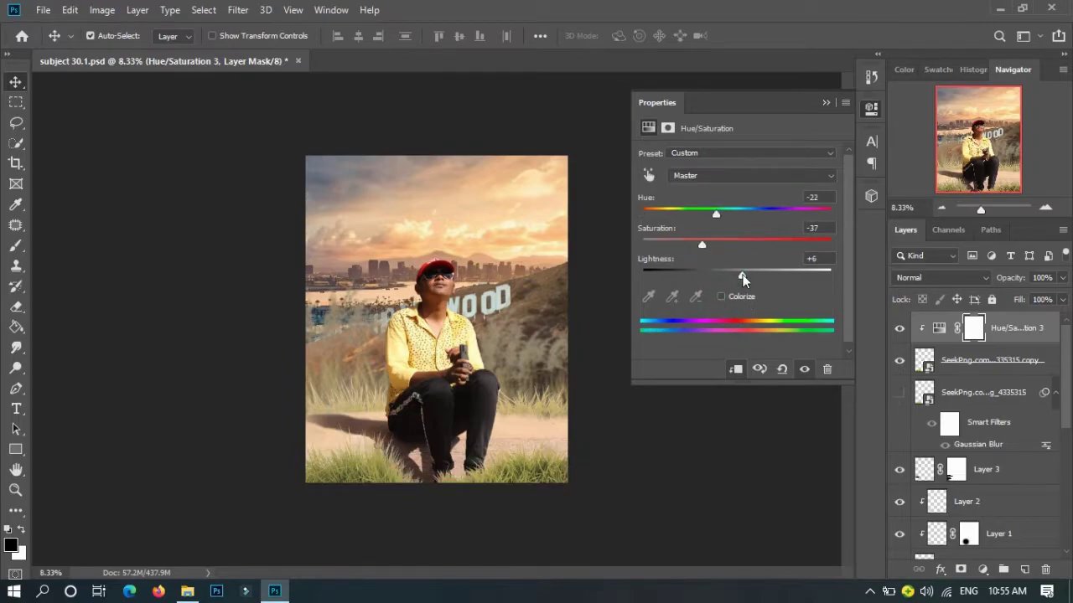
left_click(972, 378)
- Copy the adjustment to the blurred grass and set Hue/Saturation 3 to Old Style, Colorize off, Saturation -44
left_click_drag(1032, 355, 935, 415)
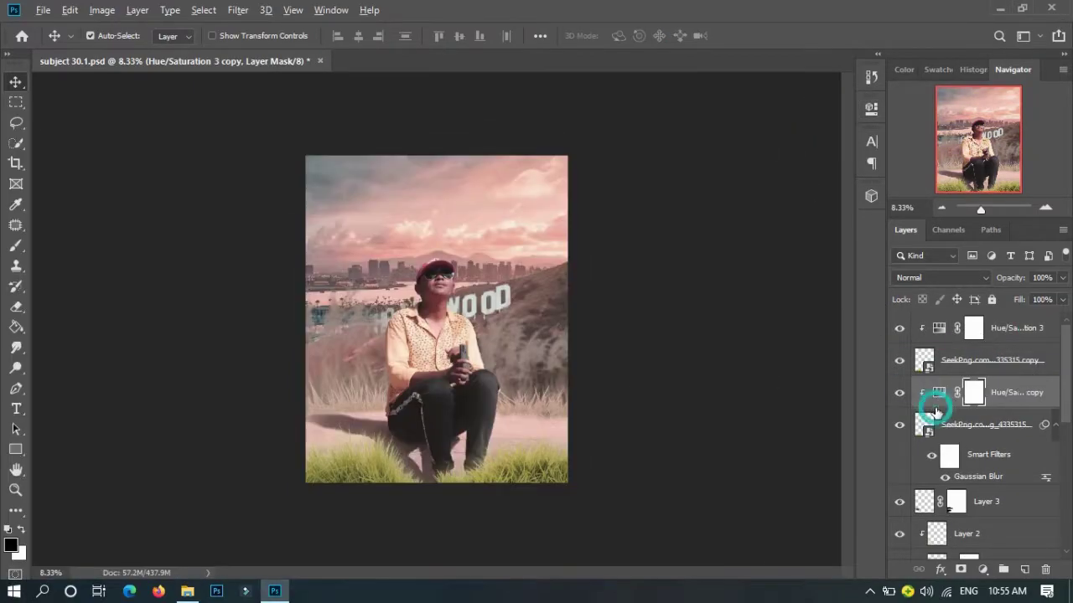
double_click(973, 328)
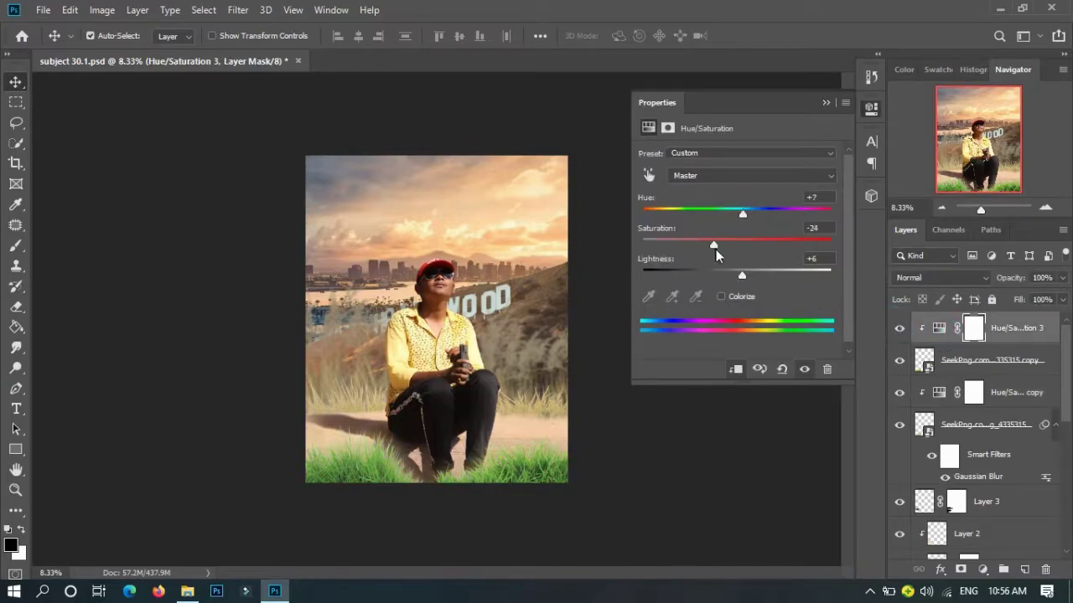
left_click_drag(716, 249, 717, 249)
left_click_drag(743, 215, 708, 217)
left_click(720, 296)
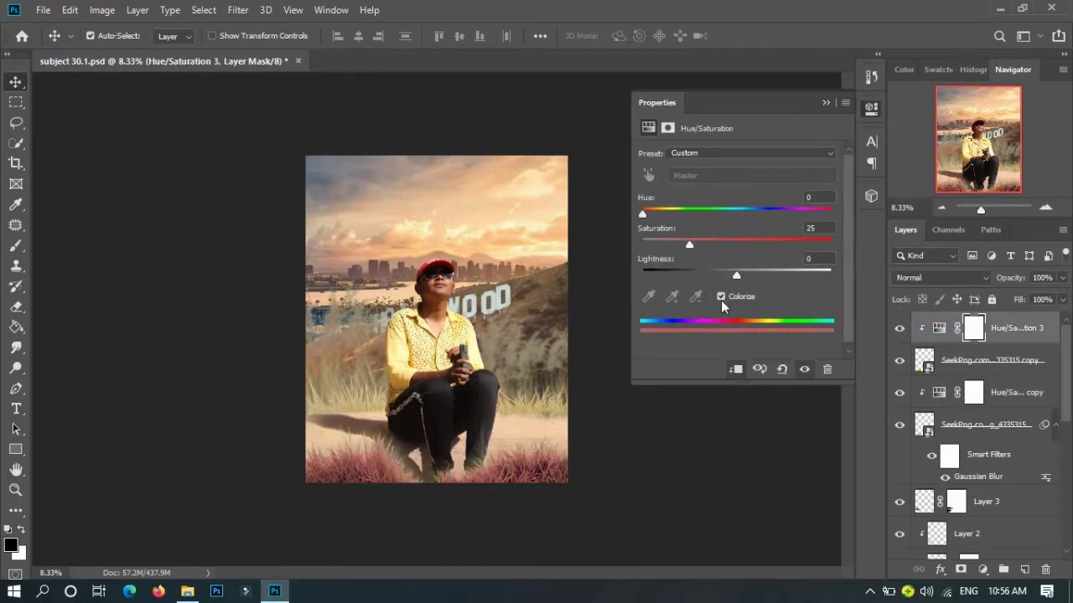
left_click(712, 154)
left_click(693, 230)
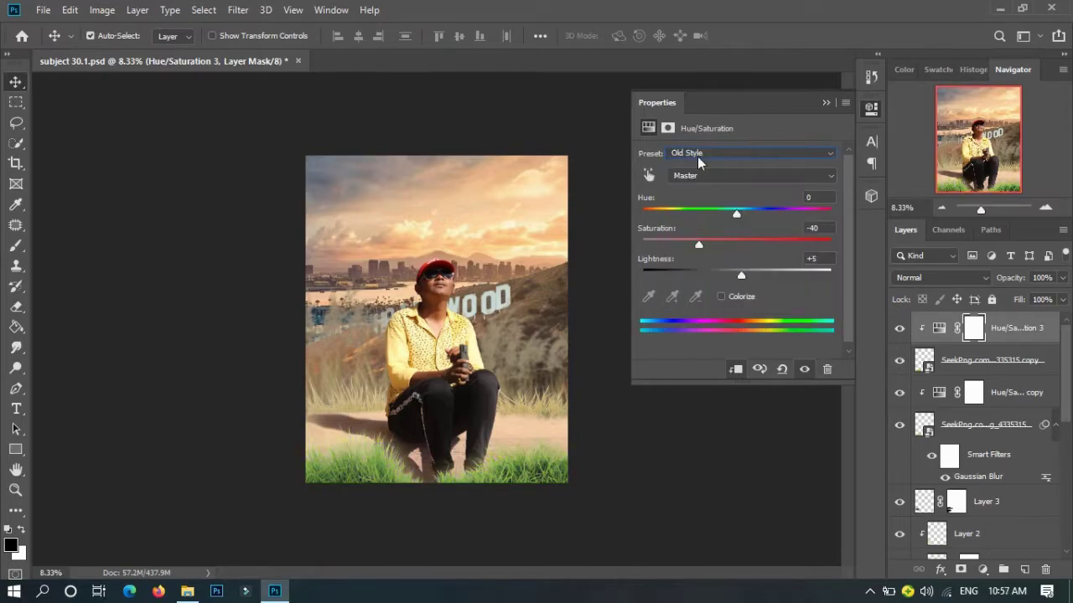
left_click(697, 154)
left_click(700, 280)
left_click_drag(736, 243, 695, 244)
left_click_drag(736, 275, 719, 275)
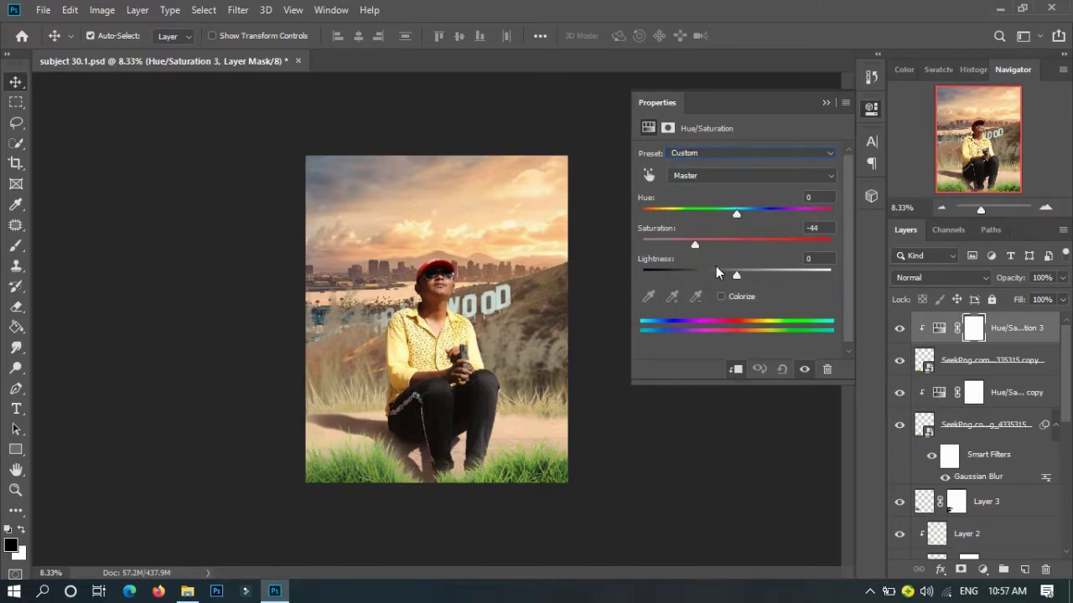
- Reapply the 130.2 px Gaussian Blur to the grass copy and nudge it into place
left_click(989, 360)
key("ctrl+alt+f")
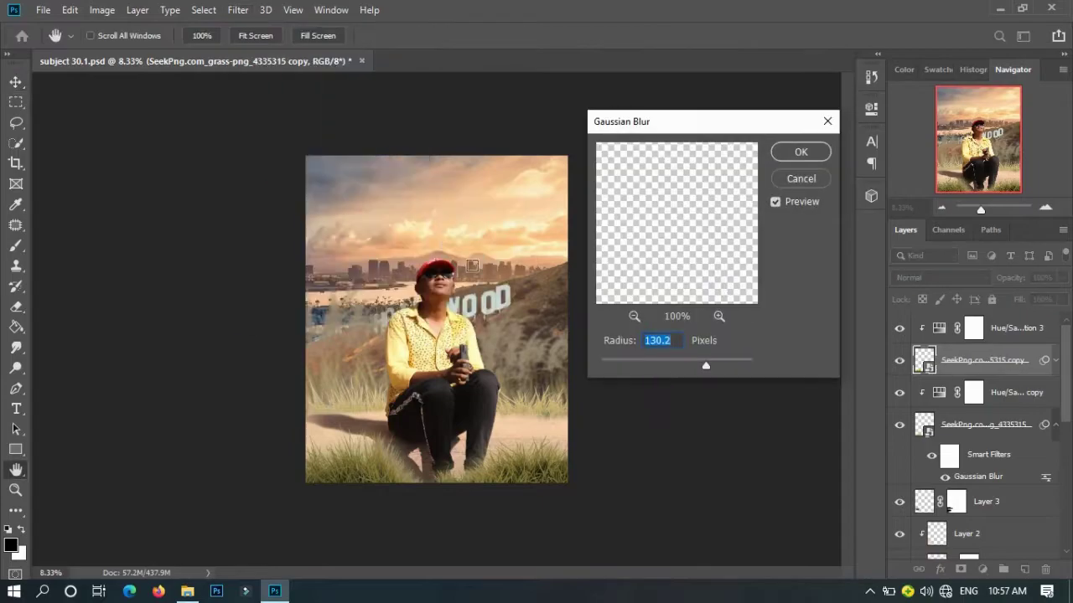
left_click(817, 152)
key("v")
left_click_drag(546, 474, 547, 476)
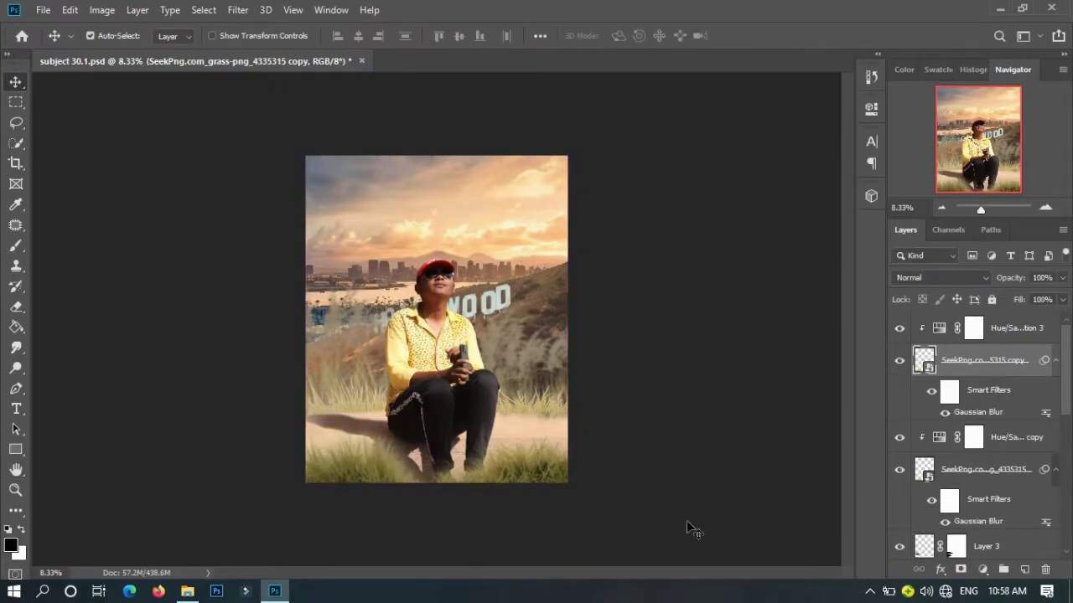
left_click(973, 327)
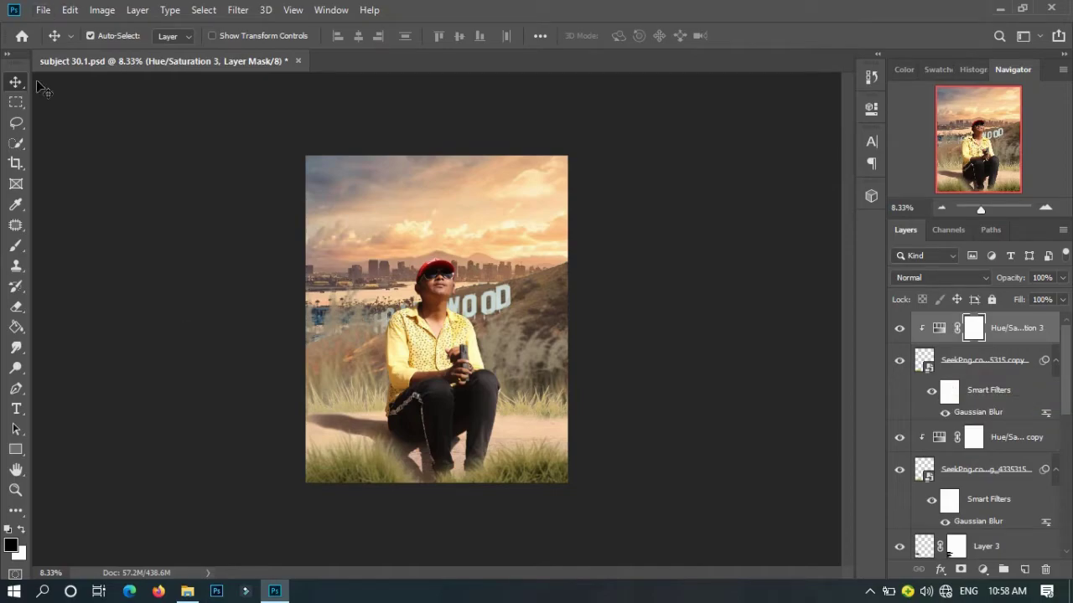
- Add a new empty layer, drag a gradient across the canvas and set brush opacity to 100%
key("ctrl+shift+alt+n")
left_click(16, 327)
left_click_drag(528, 415, 585, 499)
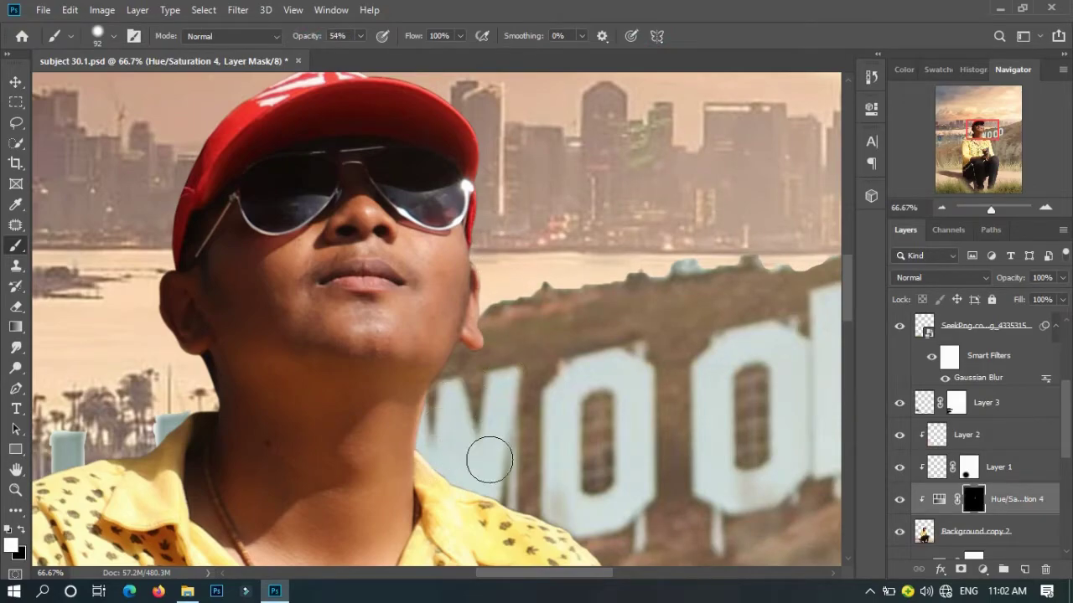
key("0")
scroll(538, 419, "down", 6)
scroll(520, 208, "down", 2)
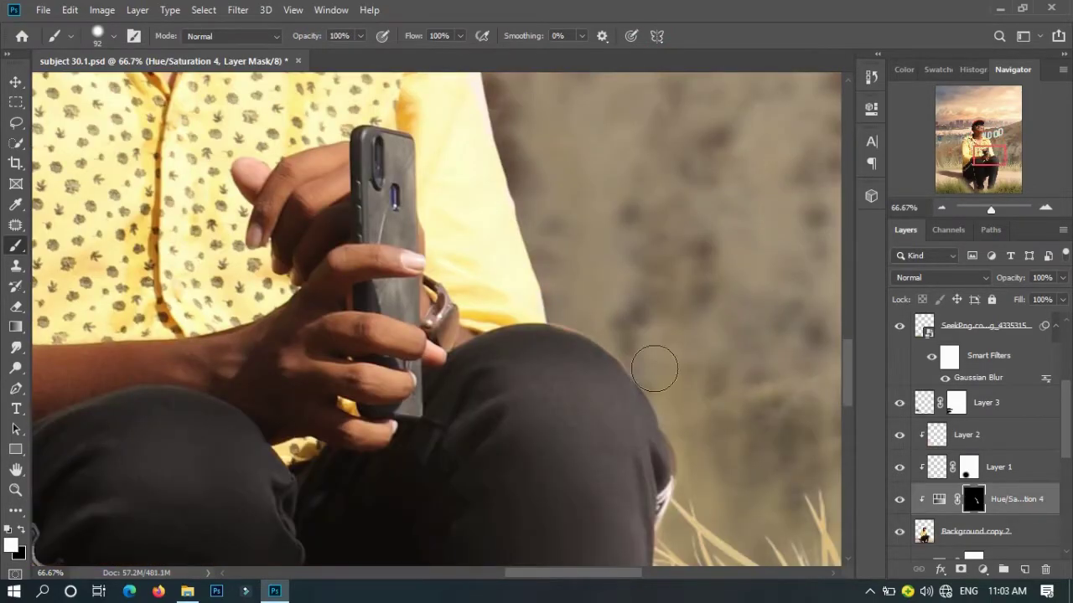
scroll(664, 286, "down", 3)
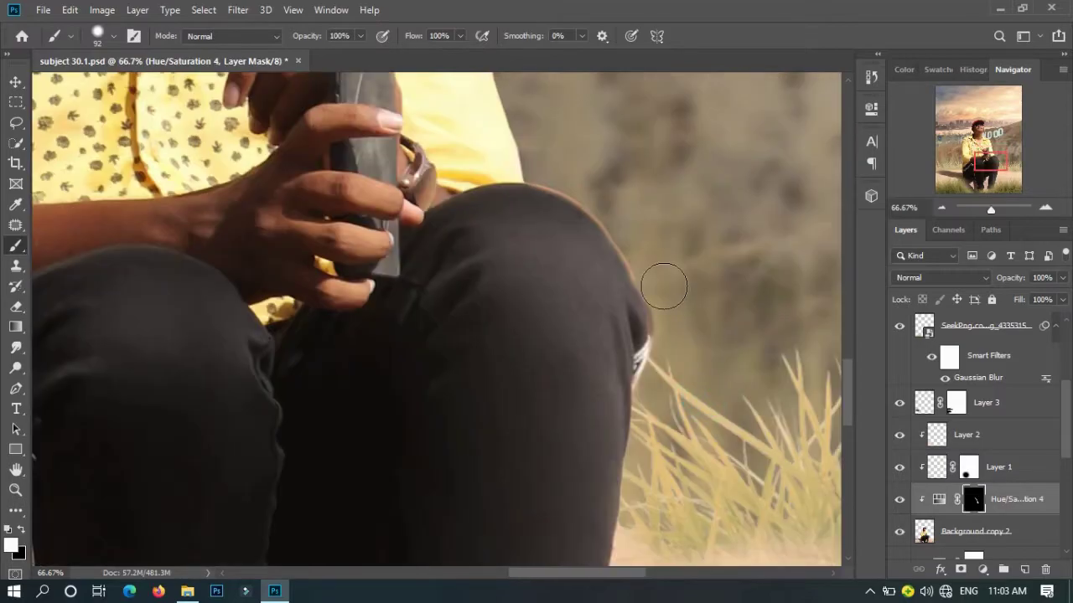
scroll(664, 362, "down", 3)
left_click_drag(607, 197, 612, 272)
- Resize the soft brush through the right-click picker to 92 px
right_click(546, 151)
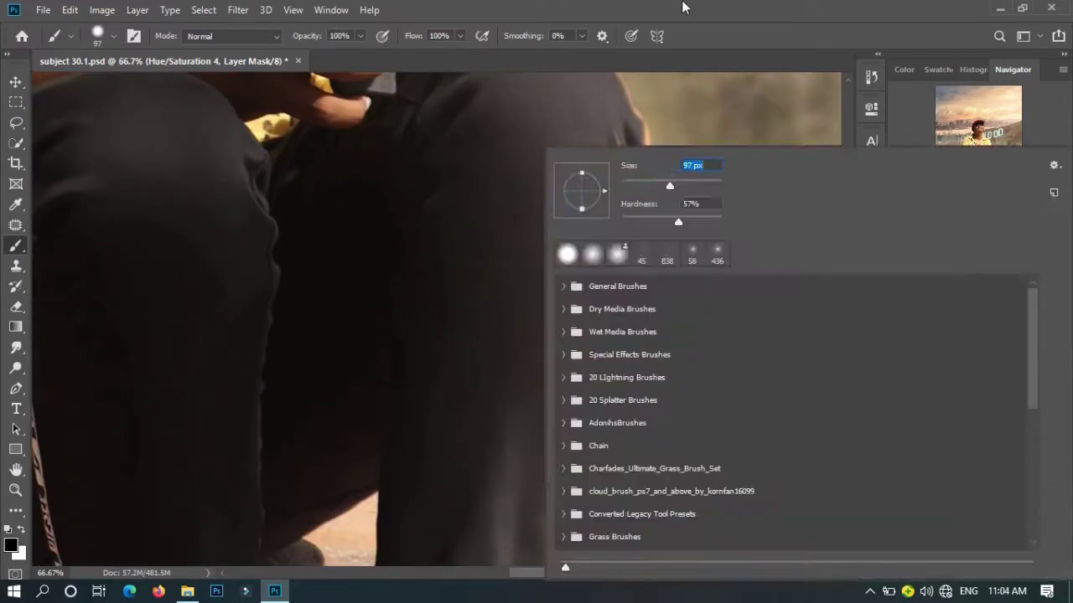
key("Return")
right_click(550, 152)
left_click_drag(656, 184, 634, 183)
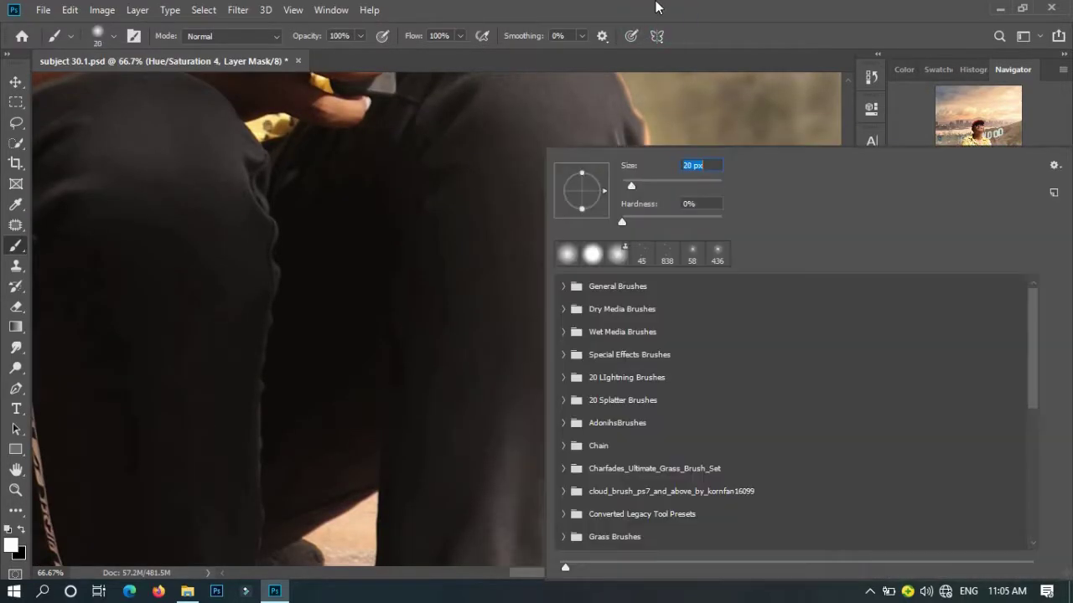
type("58")
key("Return")
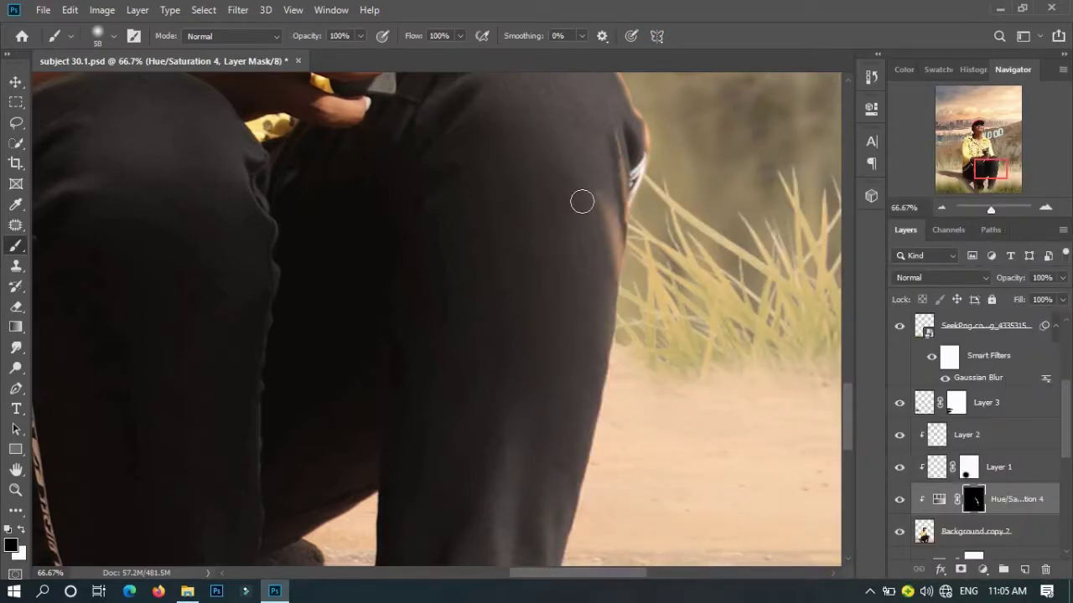
right_click(547, 148)
key("Return")
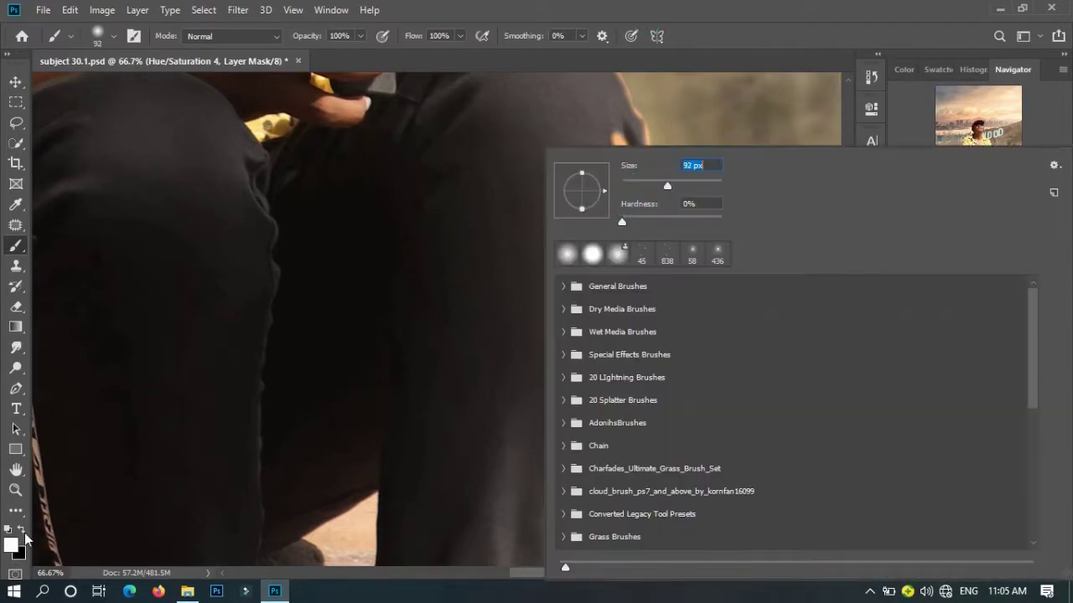
right_click(547, 145)
key("Return")
- Switch the paint colour to black and zoom in on the man's knee edge
scroll(646, 311, "up", 5)
scroll(318, 372, "up", 5)
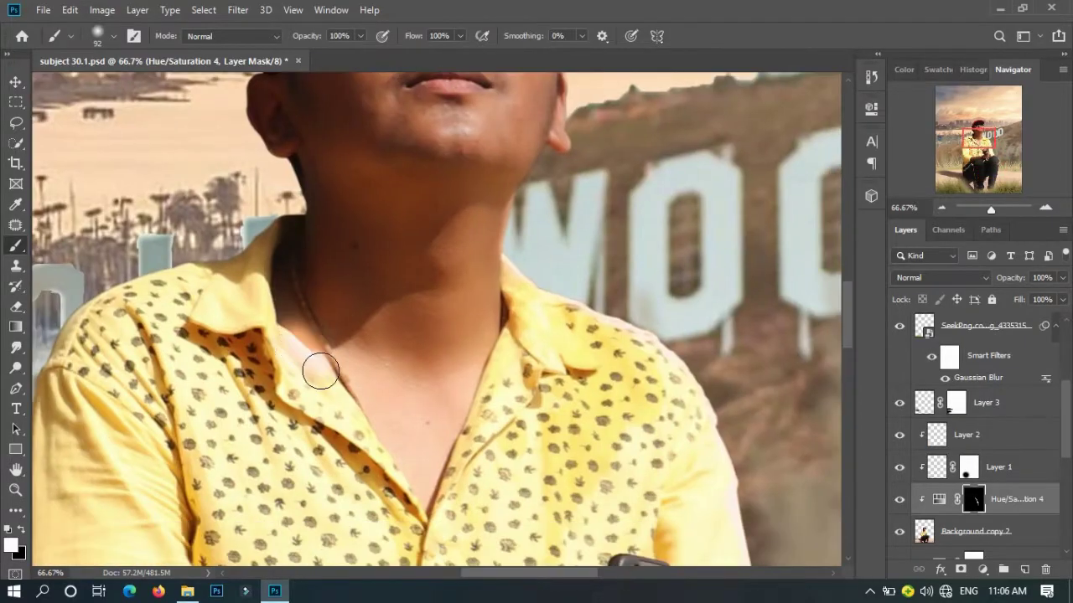
scroll(395, 530, "up", 5)
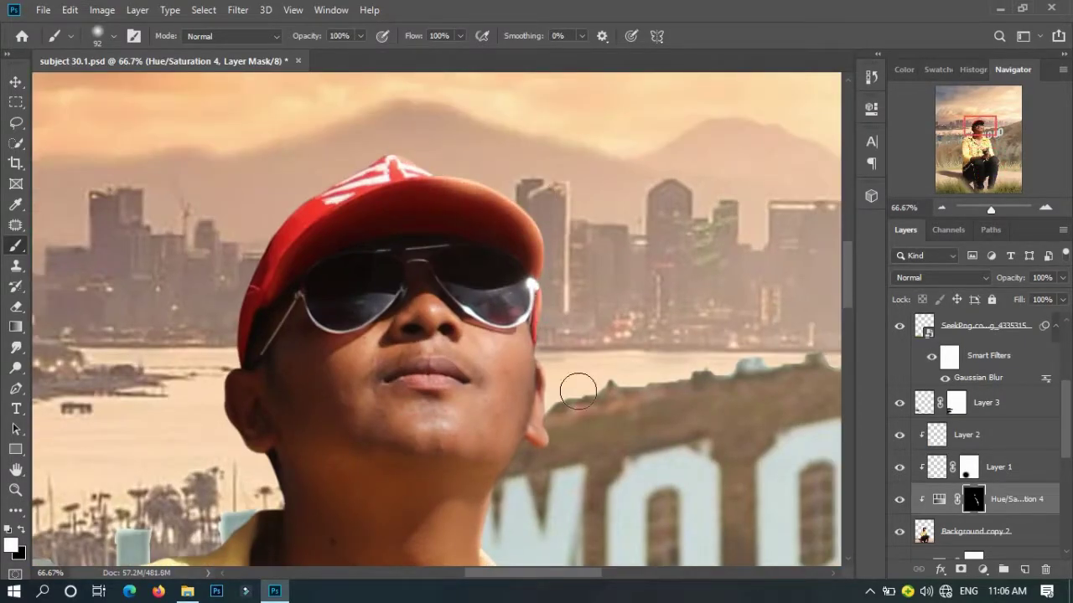
right_click(406, 149)
key("Escape")
key("x")
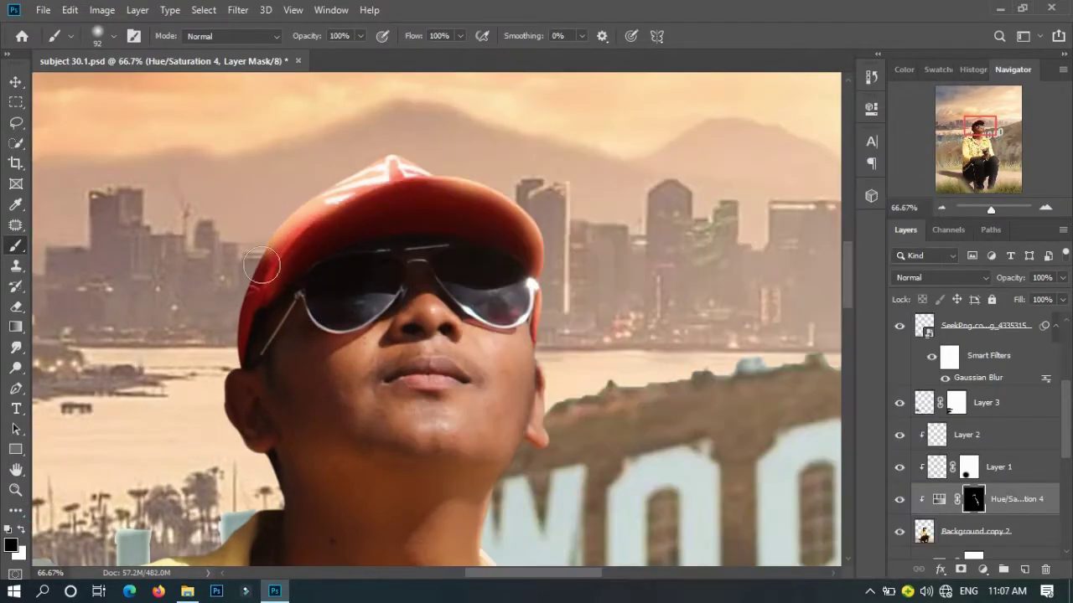
key("ctrl+0")
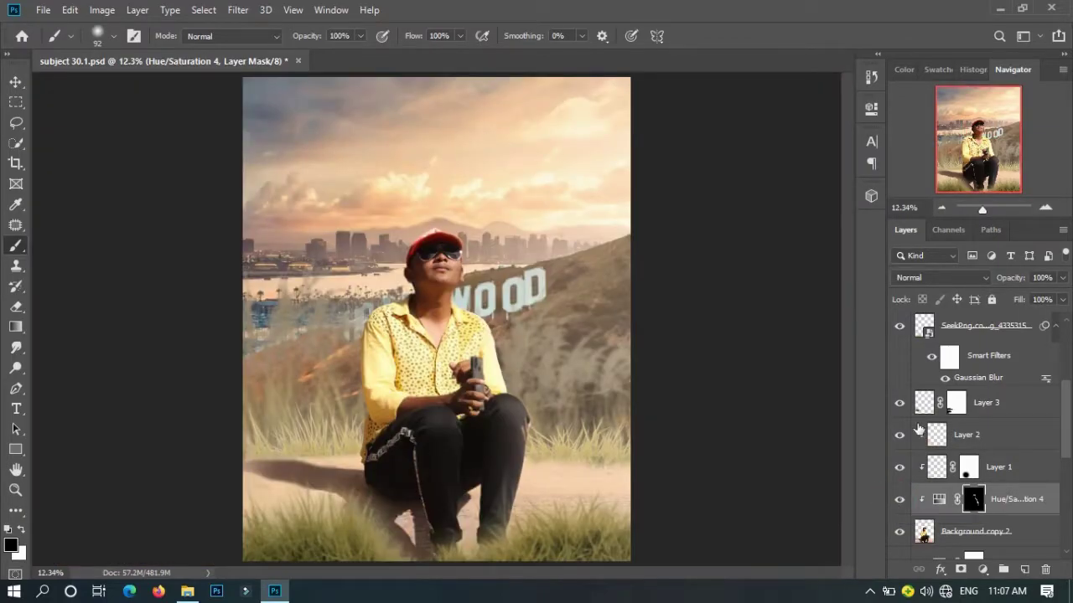
left_click_drag(982, 209, 997, 208)
left_click(989, 162)
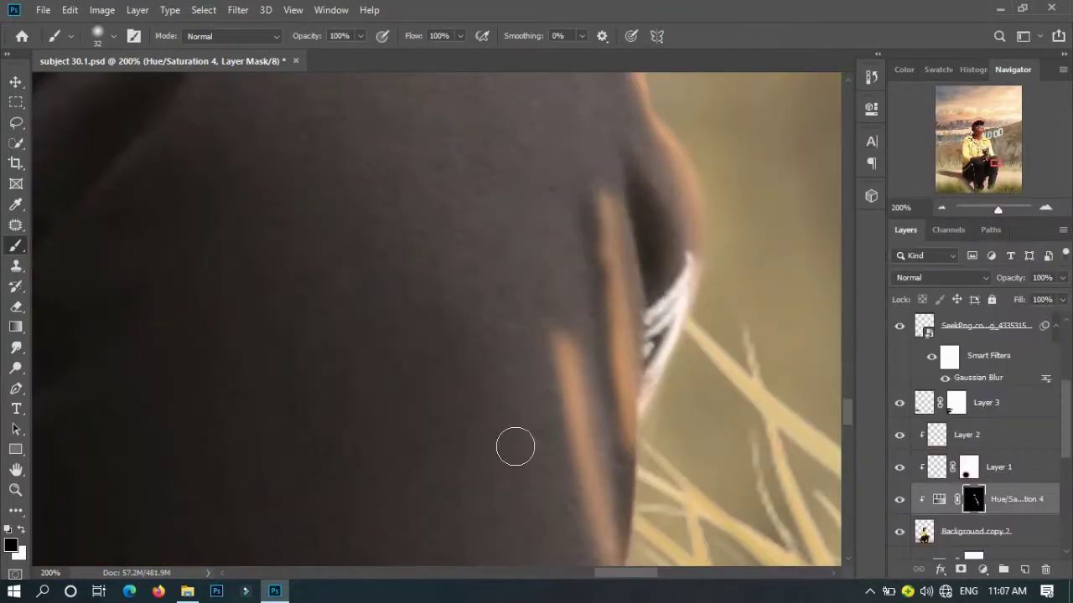
key("ctrl+0")
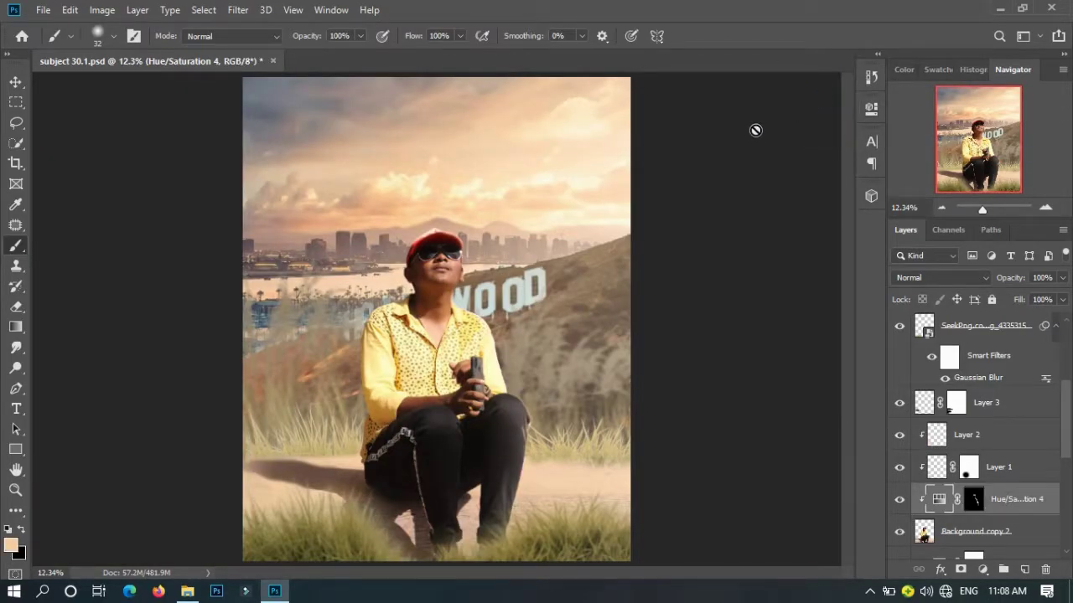
- Open the Camera Raw filter on Background copy 2 and close it without changes
left_click(972, 531)
left_click(238, 9)
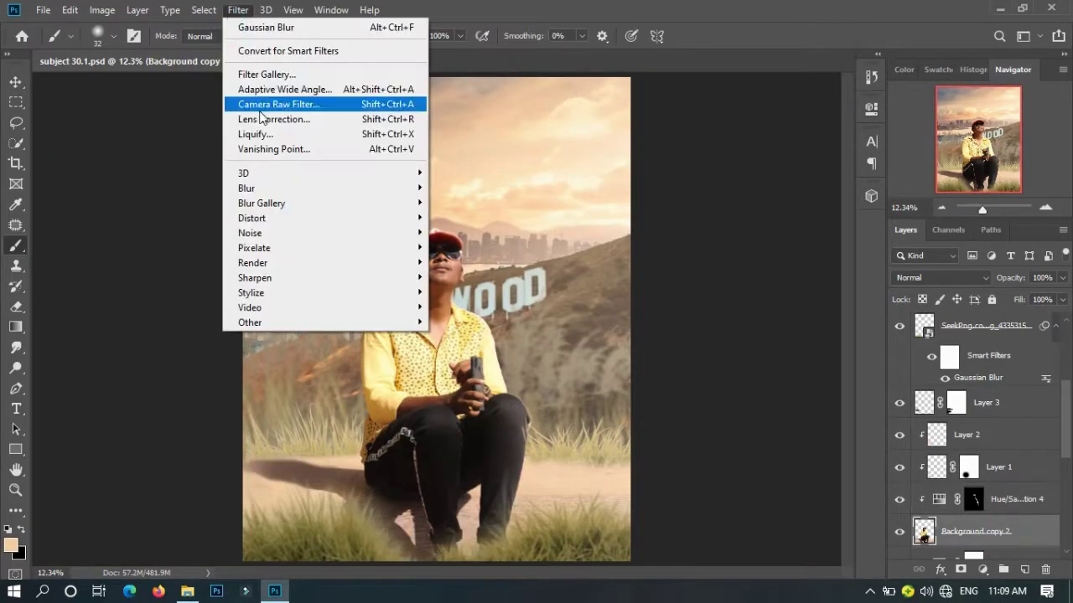
left_click(276, 103)
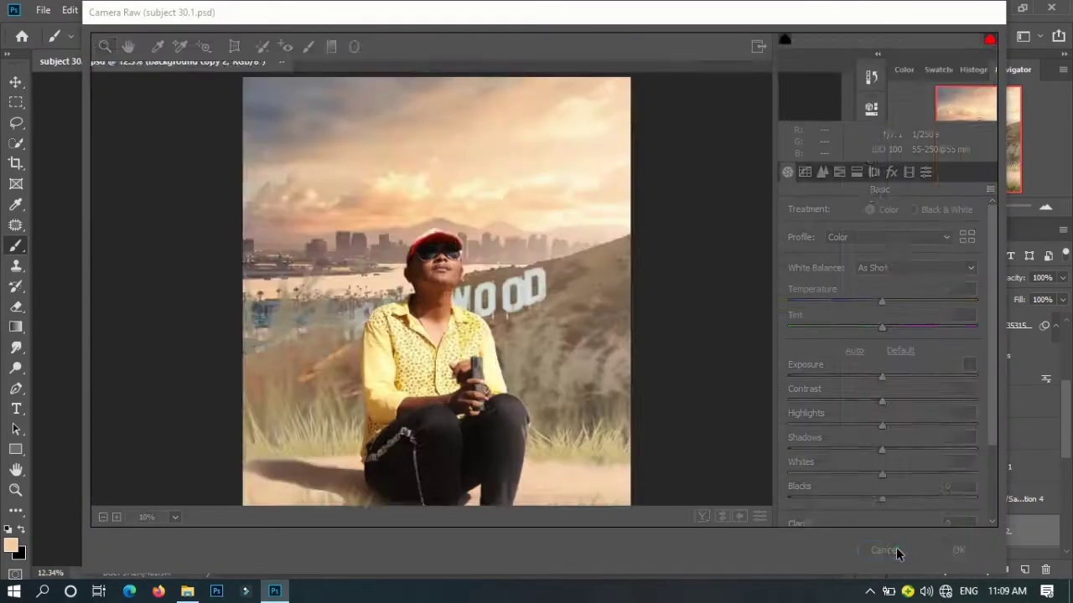
left_click(896, 553)
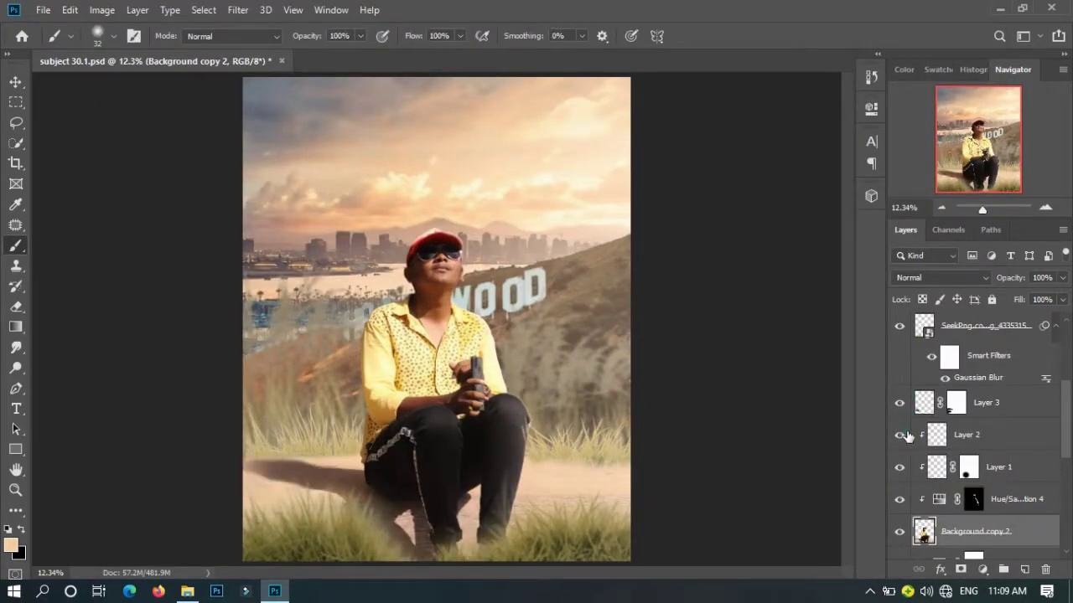
- Move and unclip Hue/Saturation 4, then merge Layers 1–3 into one layer
left_click(1006, 501)
left_click_drag(1027, 498, 989, 419)
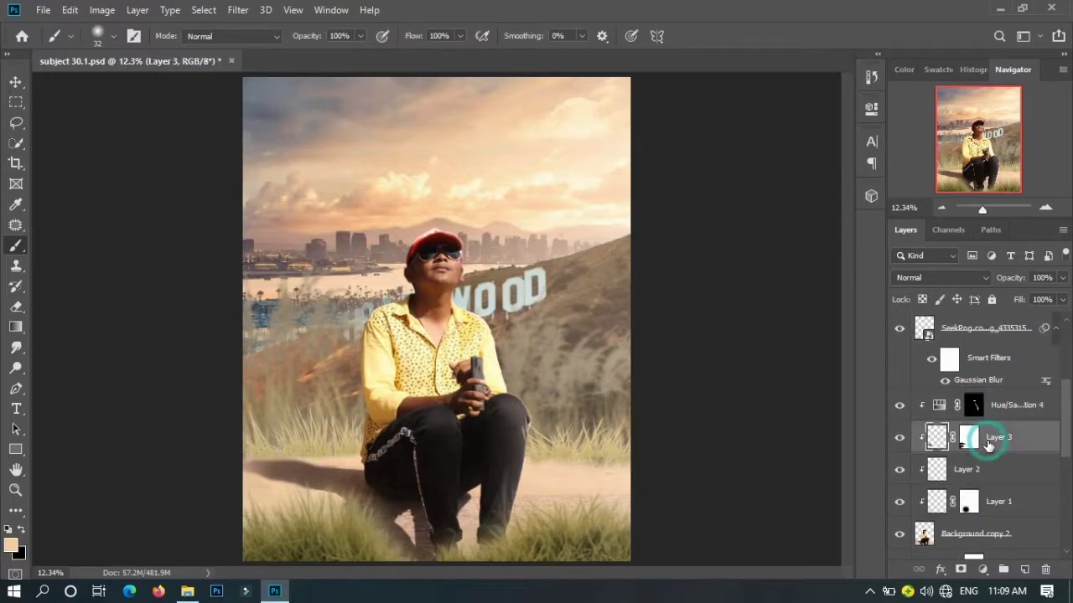
right_click(989, 407)
left_click(805, 336)
left_click(997, 437)
left_click(997, 503, "shift")
key("ctrl+e")
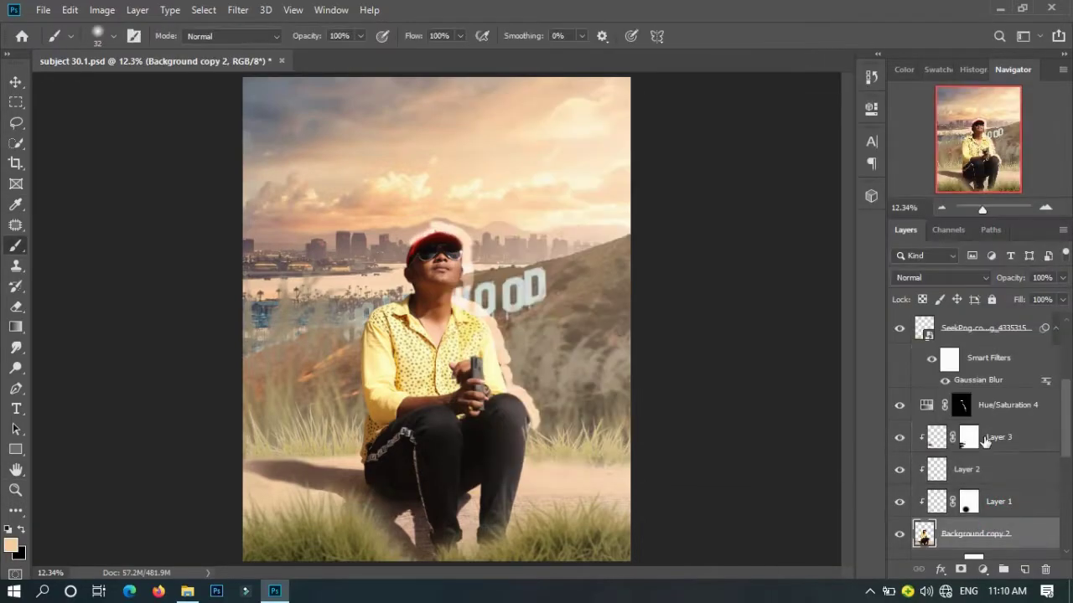
- Lift the man's Shadows and Blacks to +100 in Camera Raw, with Whites left at 0
left_click(238, 9)
left_click(321, 104)
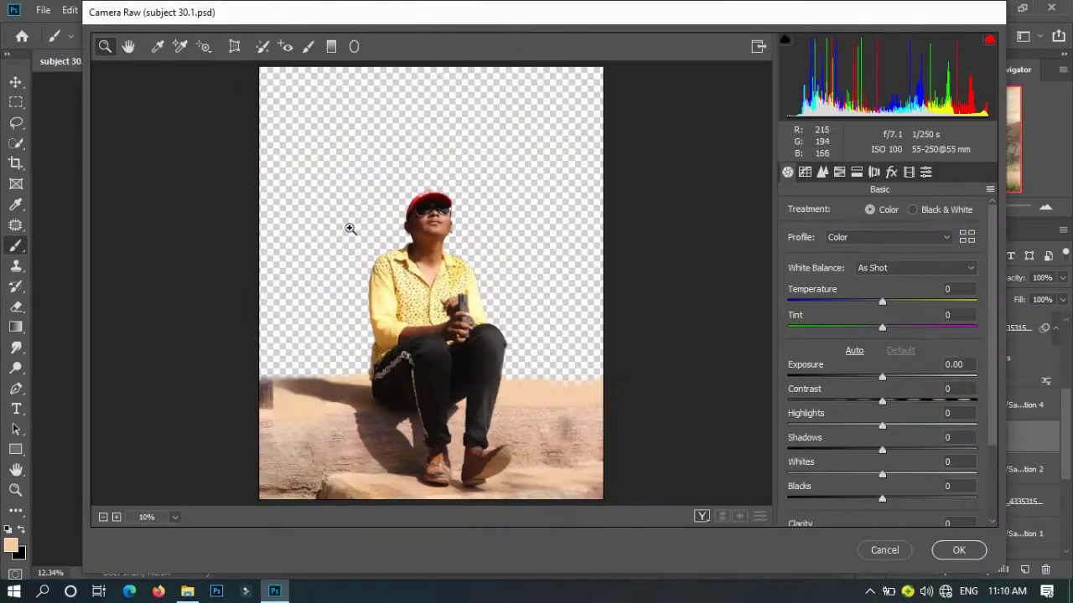
scroll(897, 417, "down", 2)
left_click_drag(881, 383, 976, 383)
left_click_drag(881, 359, 812, 359)
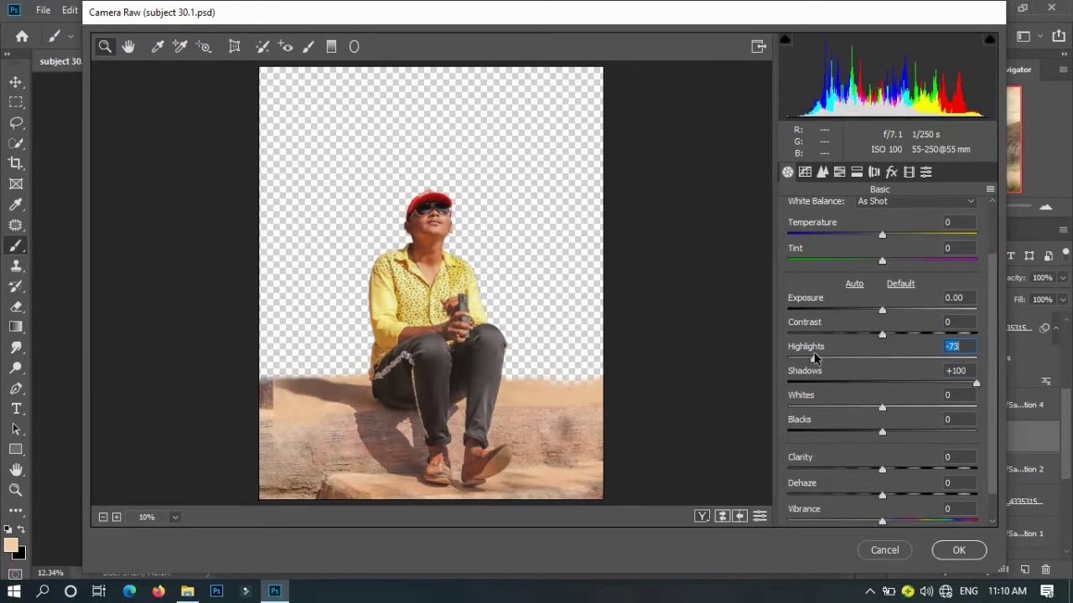
mouse_move(884, 408)
left_mouse_down()
mouse_move(930, 408)
mouse_move(953, 431)
left_mouse_up()
double_click(929, 408)
left_click_drag(812, 359, 894, 363)
left_click(958, 550)
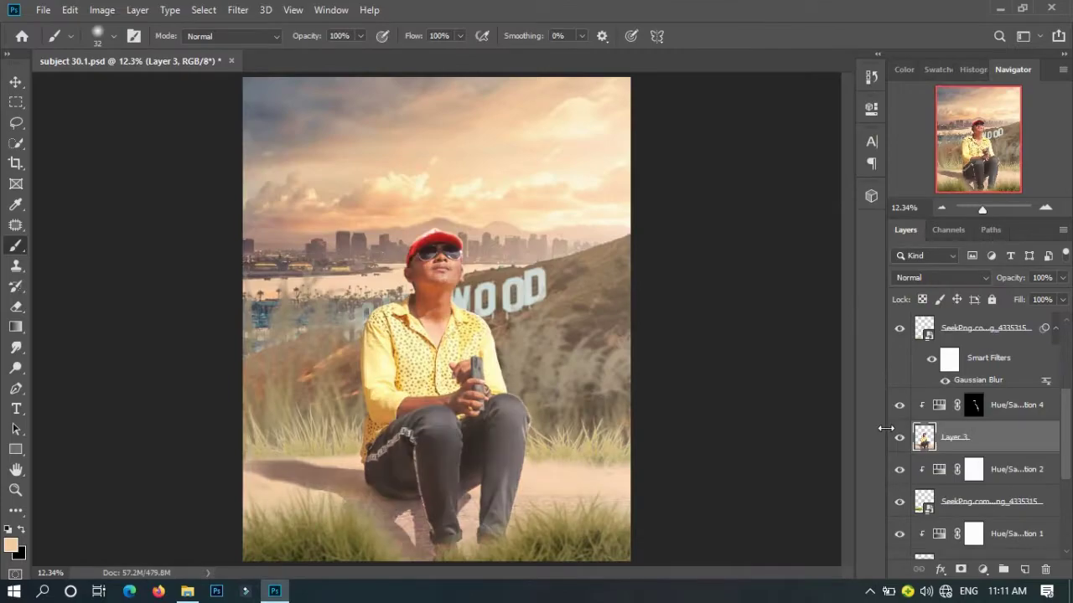
- Set HSL saturation in Camera Raw to Reds +34, Oranges -34, Yellows +7
left_click(238, 10)
left_click(285, 104)
left_click(839, 172)
left_click(850, 214)
mouse_move(887, 271)
left_mouse_down()
mouse_move(843, 271)
mouse_move(939, 271)
left_mouse_up()
left_click_drag(886, 297, 859, 297)
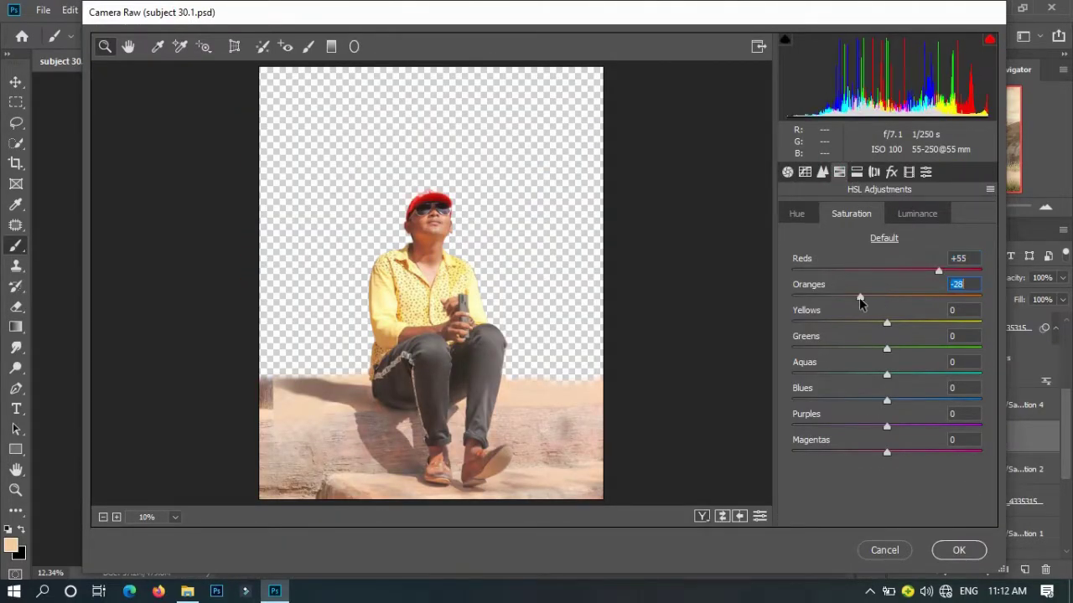
left_click_drag(941, 270, 918, 270)
left_click_drag(858, 298, 854, 297)
mouse_move(901, 323)
left_mouse_down()
mouse_move(861, 322)
mouse_move(912, 320)
left_mouse_up()
left_click(955, 556)
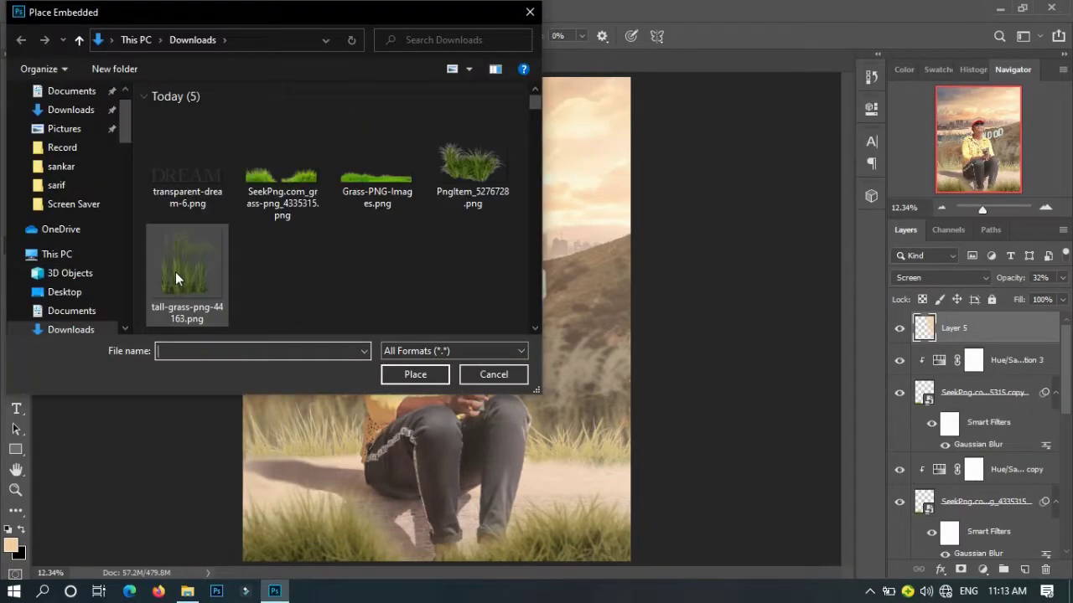
- Place the DREAM title image into the poster
double_click(184, 138)
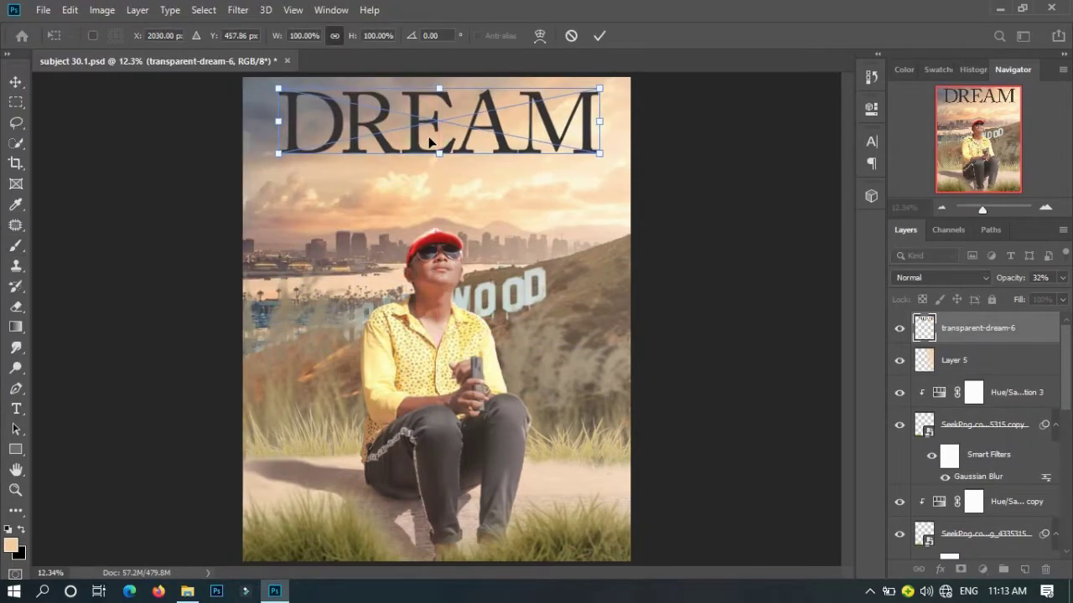
key("Return")
key("b")
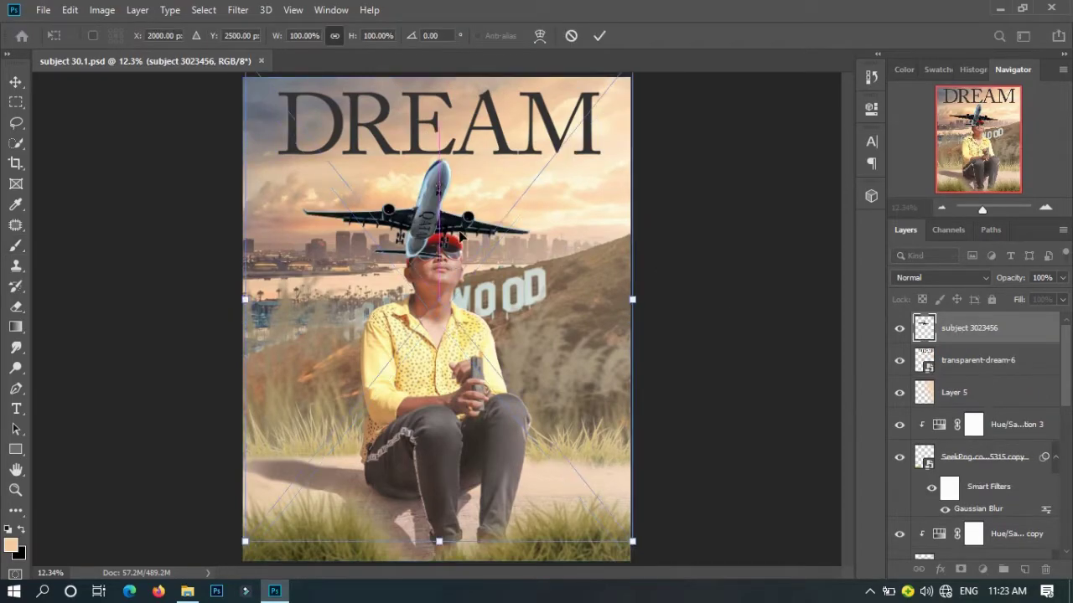
- Position the airplane above the man's head and move its layer lower in the stack
left_click_drag(436, 260, 459, 250)
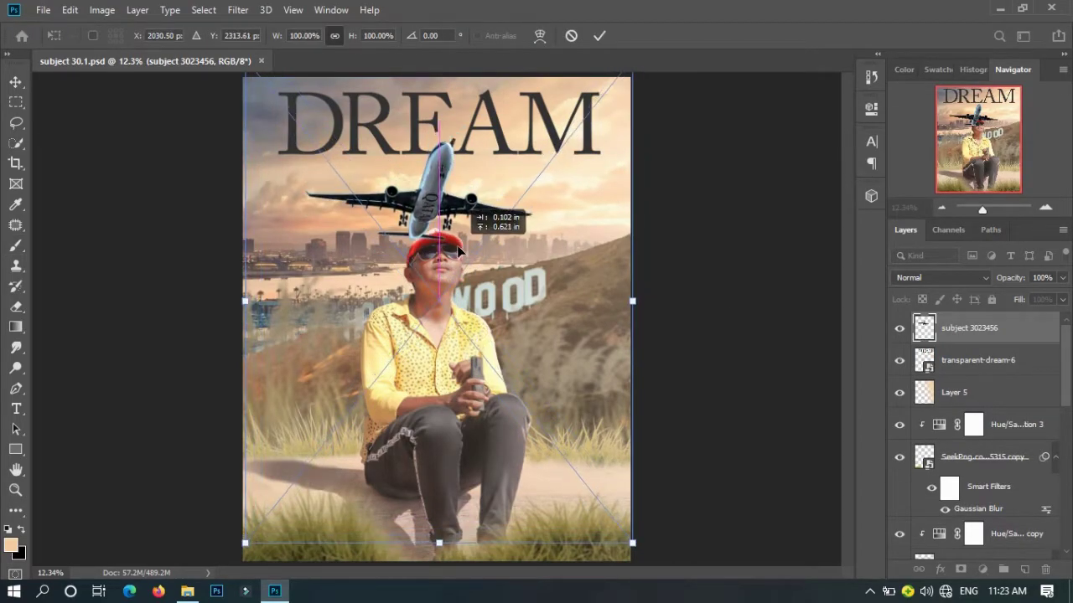
key("Return")
key("b")
left_click_drag(1008, 334, 1003, 503)
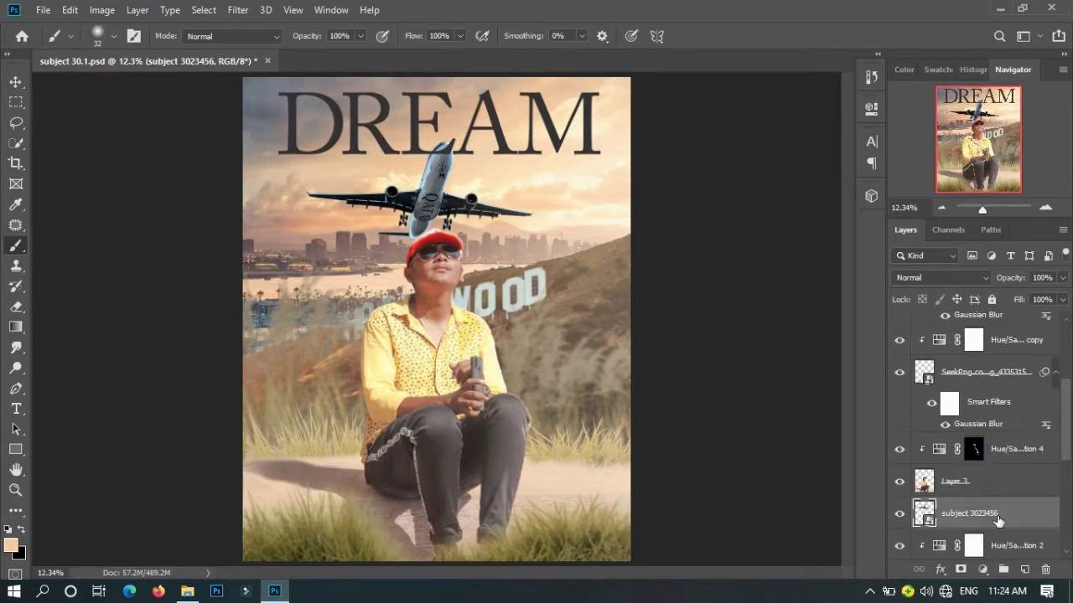
left_click(910, 448)
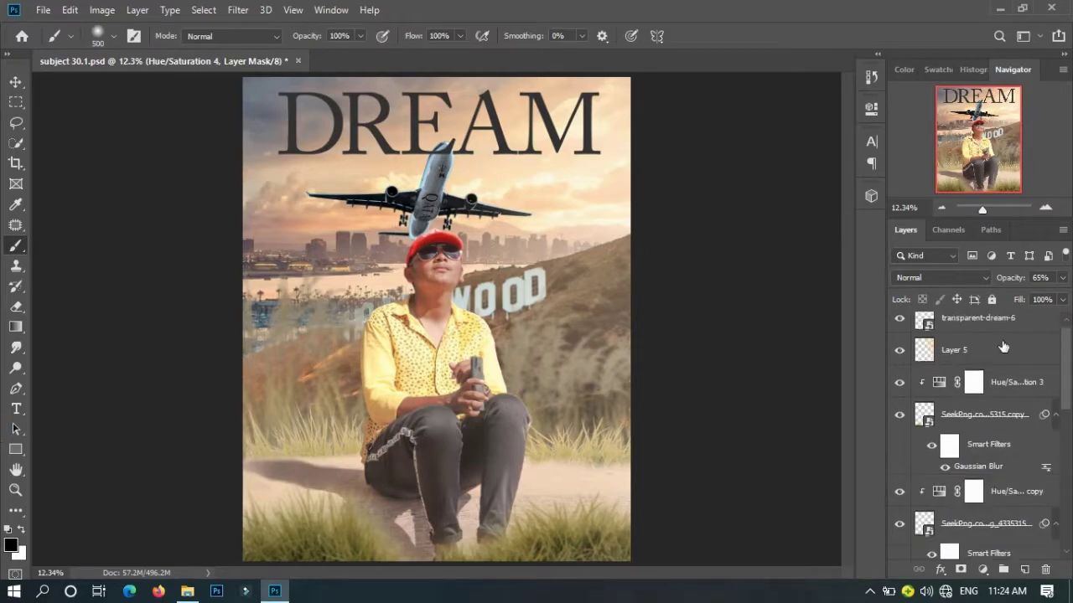
- Clip a Hue/Saturation adjustment to the airplane with Hue -157, Saturation -15, Lightness -2
left_click(963, 335)
key("ctrl+1")
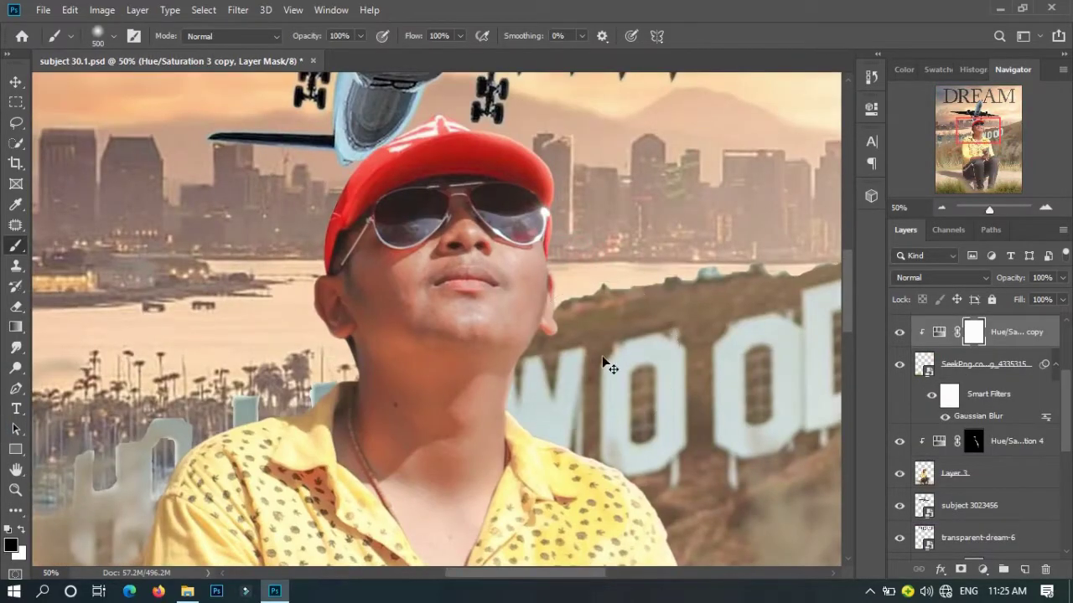
key("ctrl+0")
scroll(988, 435, "down", 5)
scroll(989, 435, "up", 5)
left_click(970, 465)
left_click(982, 569)
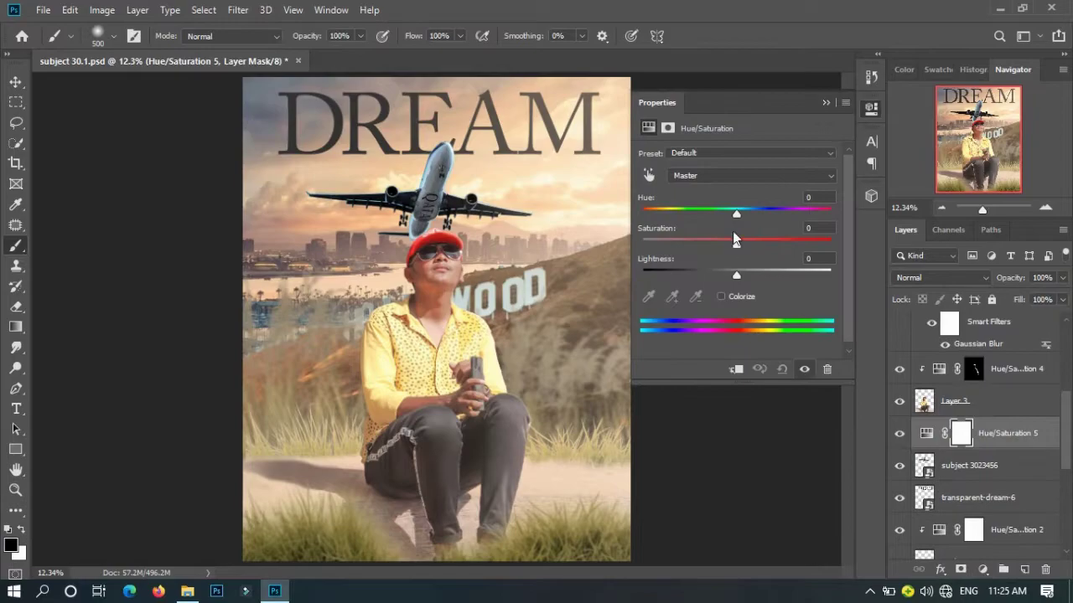
left_click(735, 369)
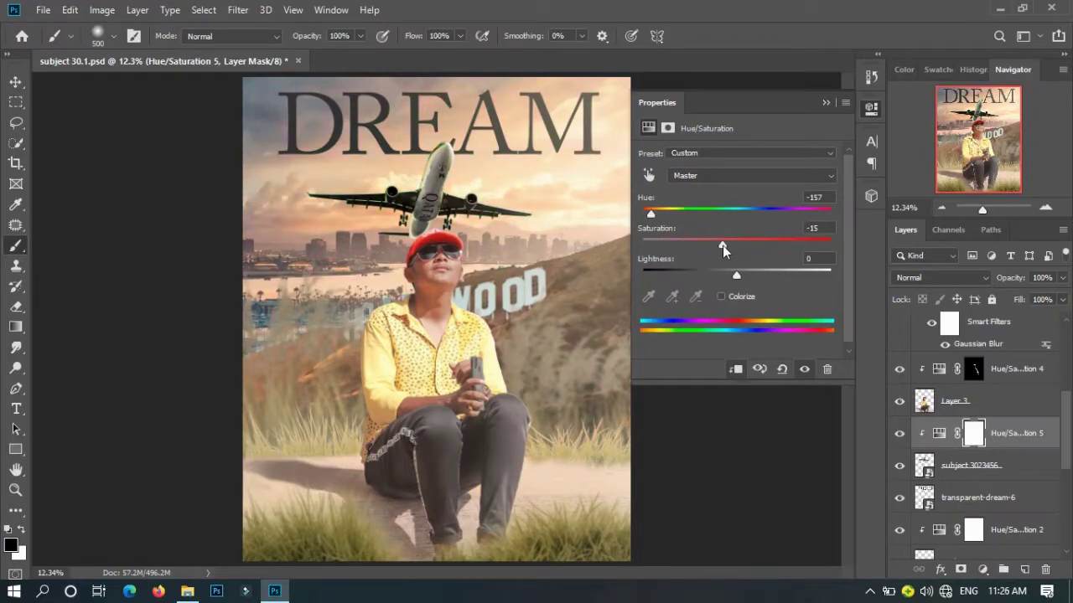
mouse_move(736, 274)
left_mouse_down()
mouse_move(766, 273)
mouse_move(732, 272)
left_mouse_up()
left_click(578, 170, "alt")
- Set a peach foreground colour and add new Layers 6 and 7 above the airplane
key("ctrl+shift+alt+n")
left_click(10, 544)
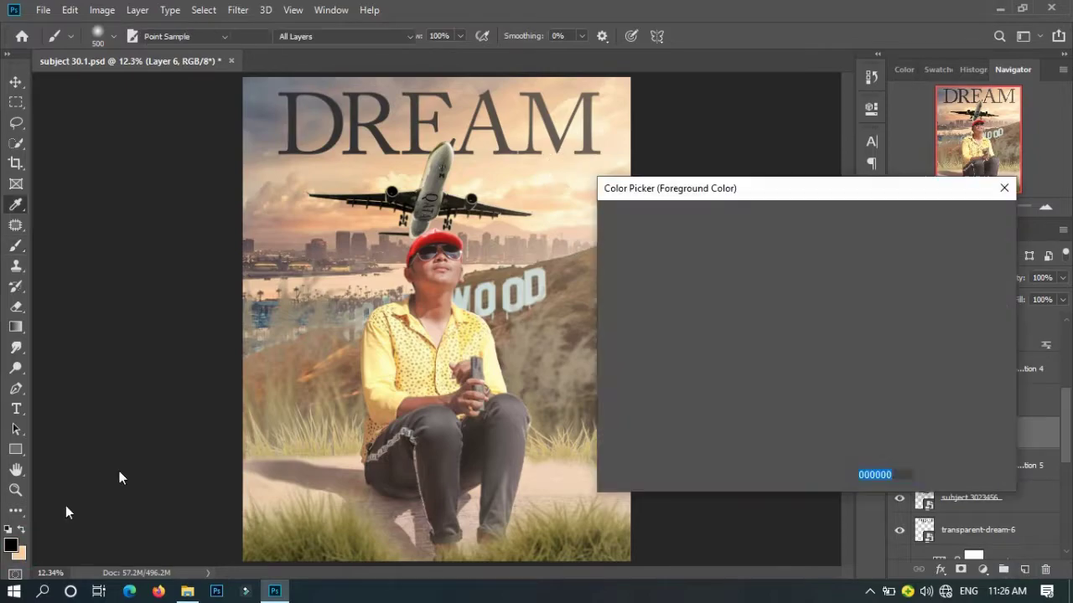
left_click(930, 219)
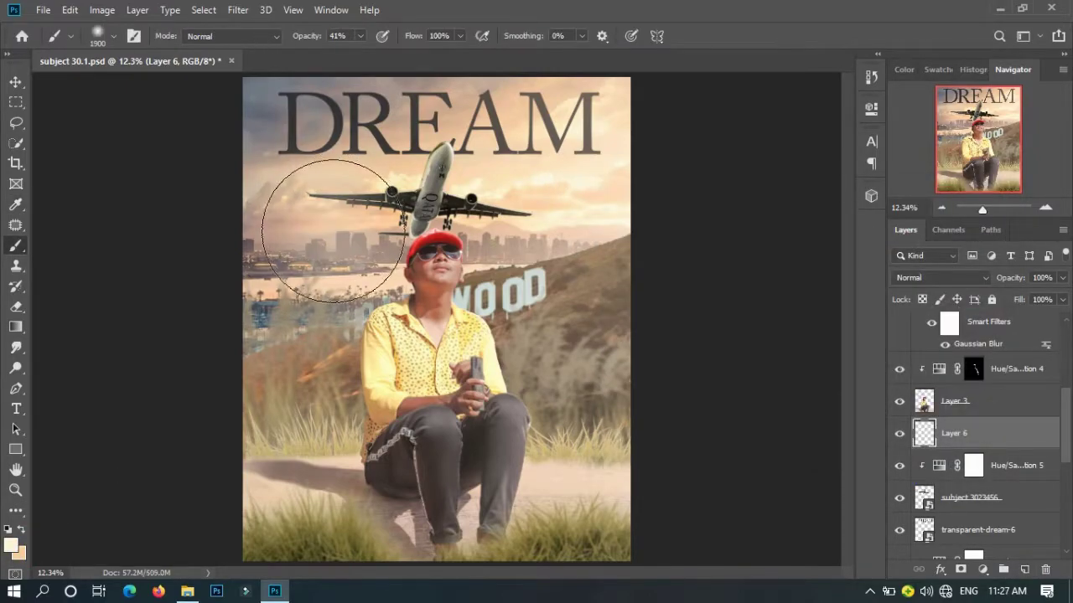
left_click(973, 465)
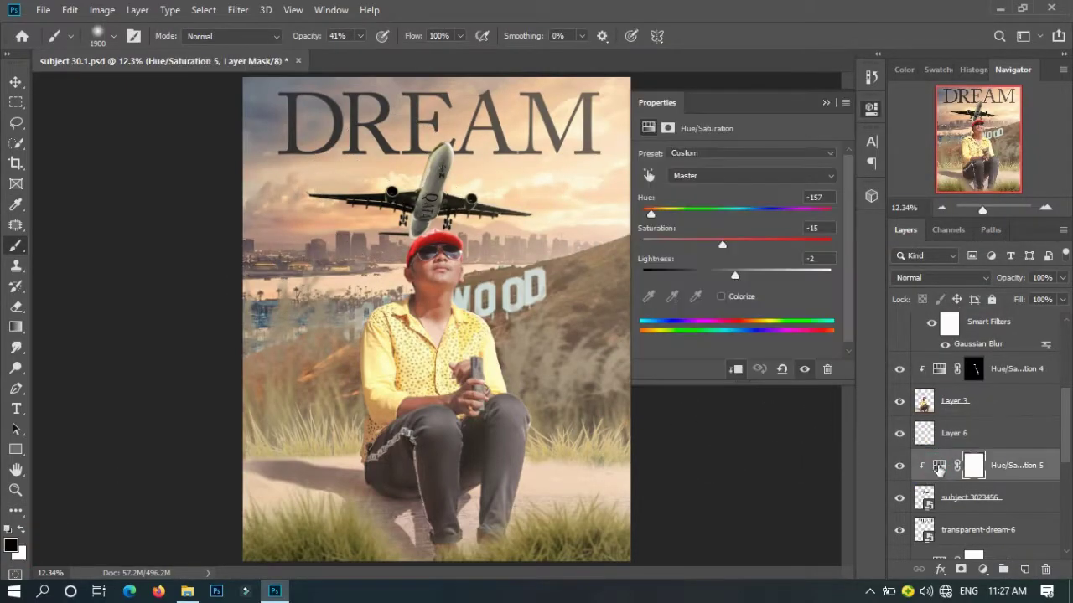
key("d")
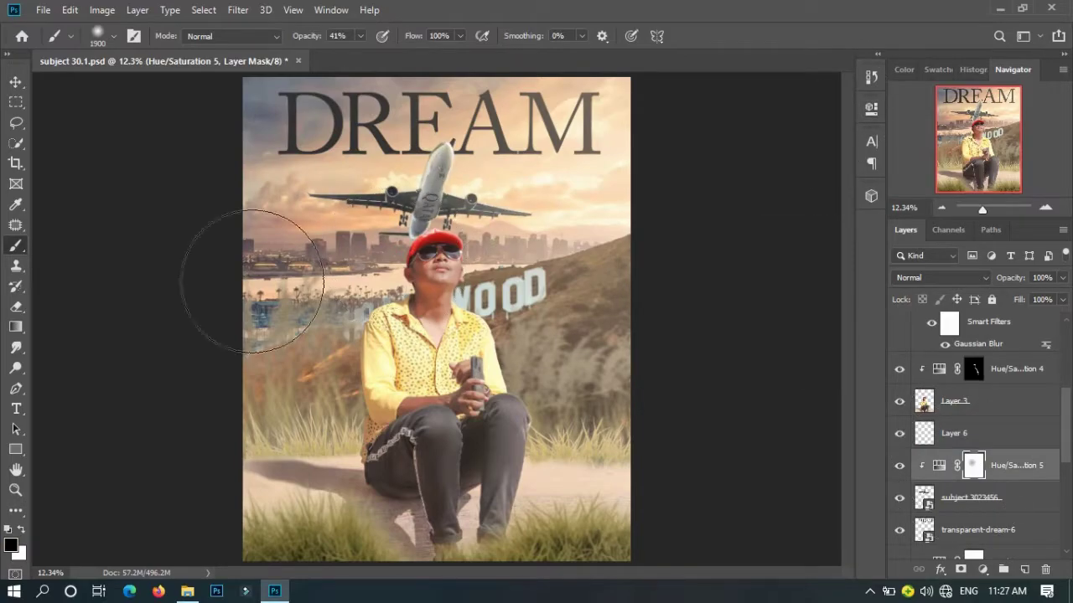
left_click(939, 465)
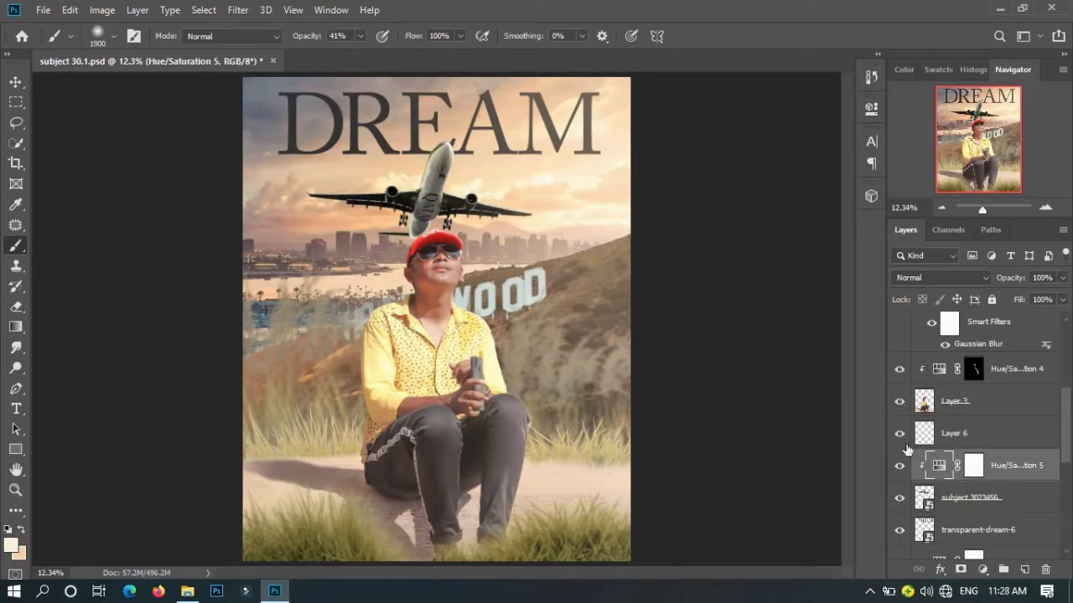
left_click(946, 497)
key("ctrl+shift+alt+n")
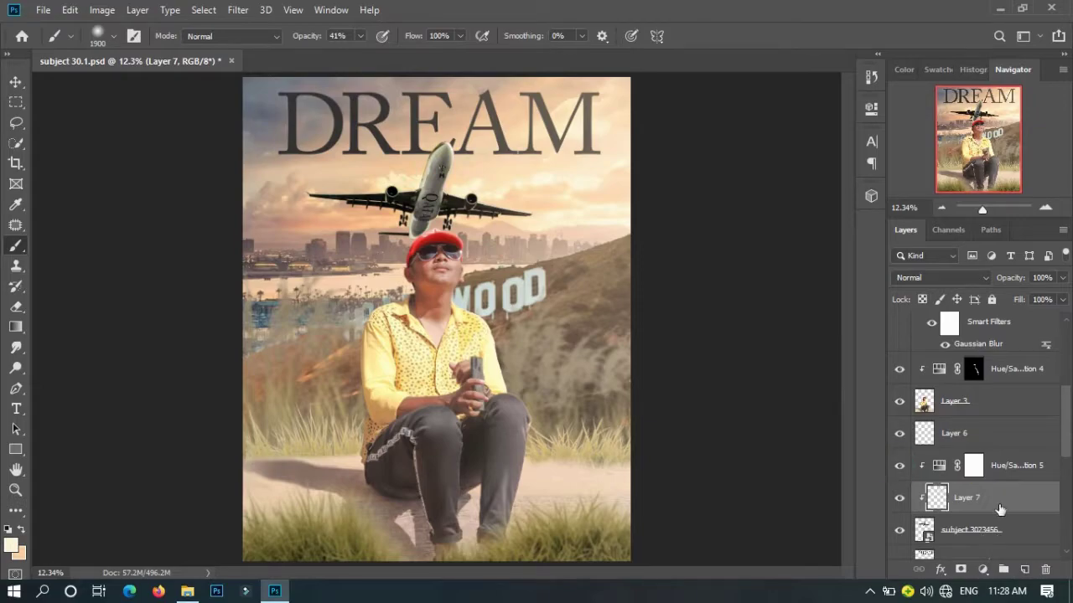
- Replace Layer 7 with layers clipped to DREAM holding grey and peach-to-transparent gradients
key("Delete")
scroll(1006, 520, "down", 3)
key("ctrl+shift+alt+n")
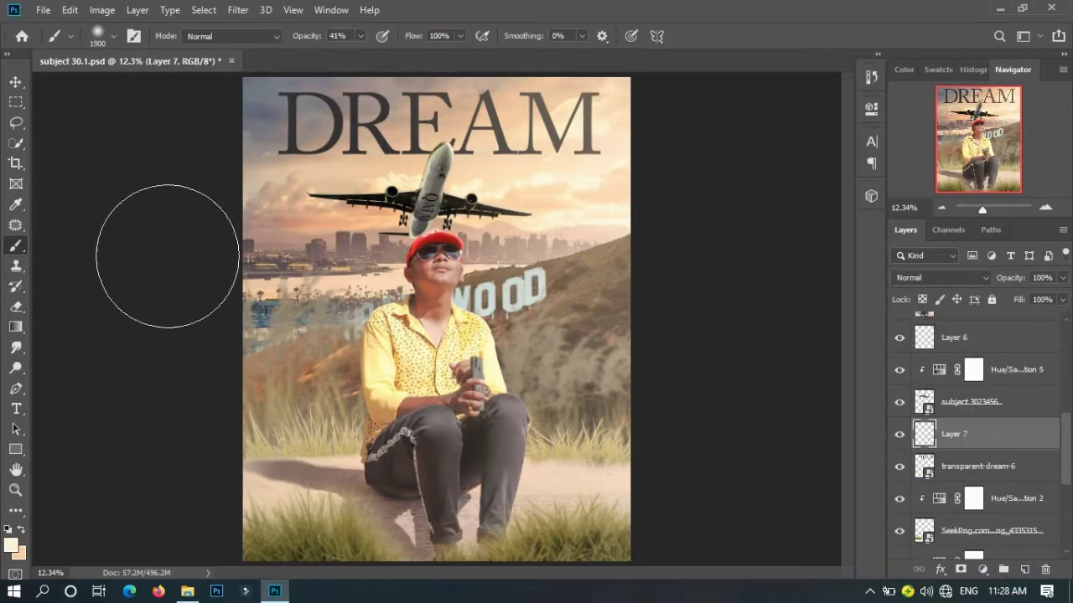
left_click(11, 546)
key("Return")
key("g")
left_click_drag(459, 114, 587, 117)
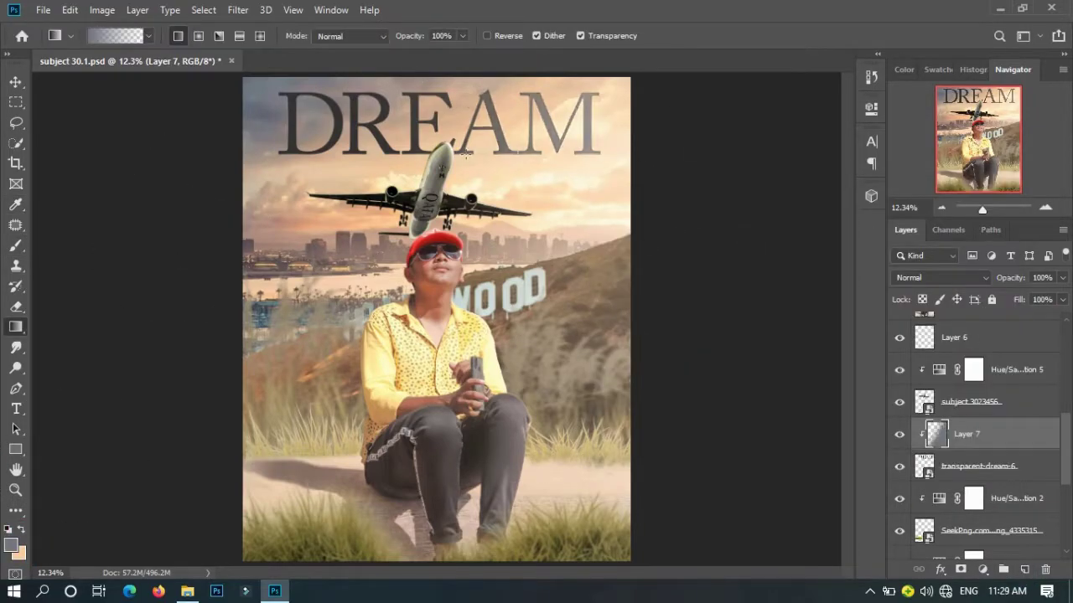
key("ctrl+shift+alt+n")
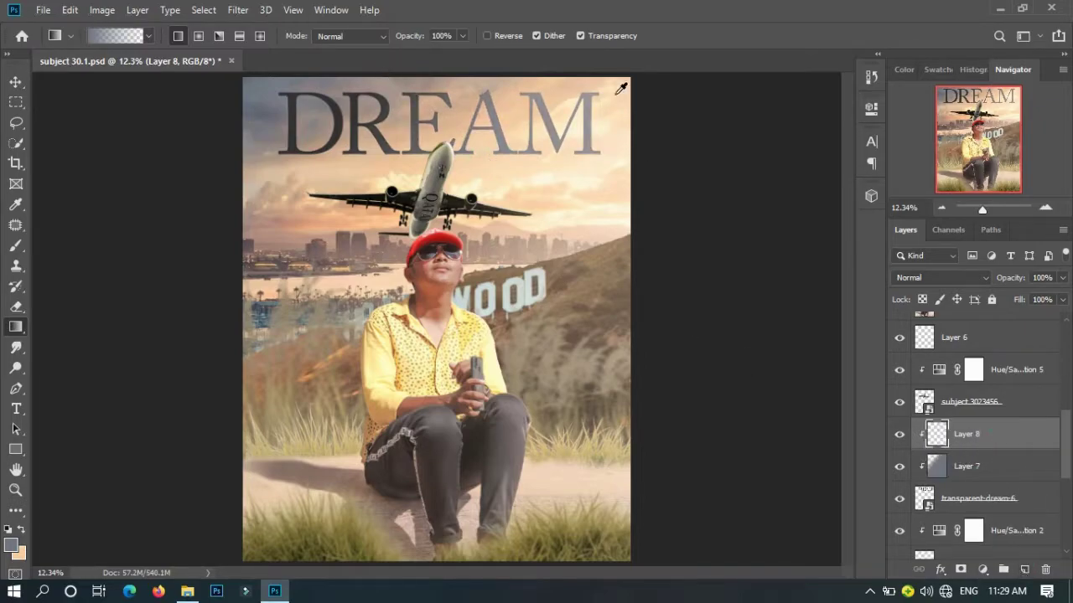
left_click_drag(403, 122, 546, 139)
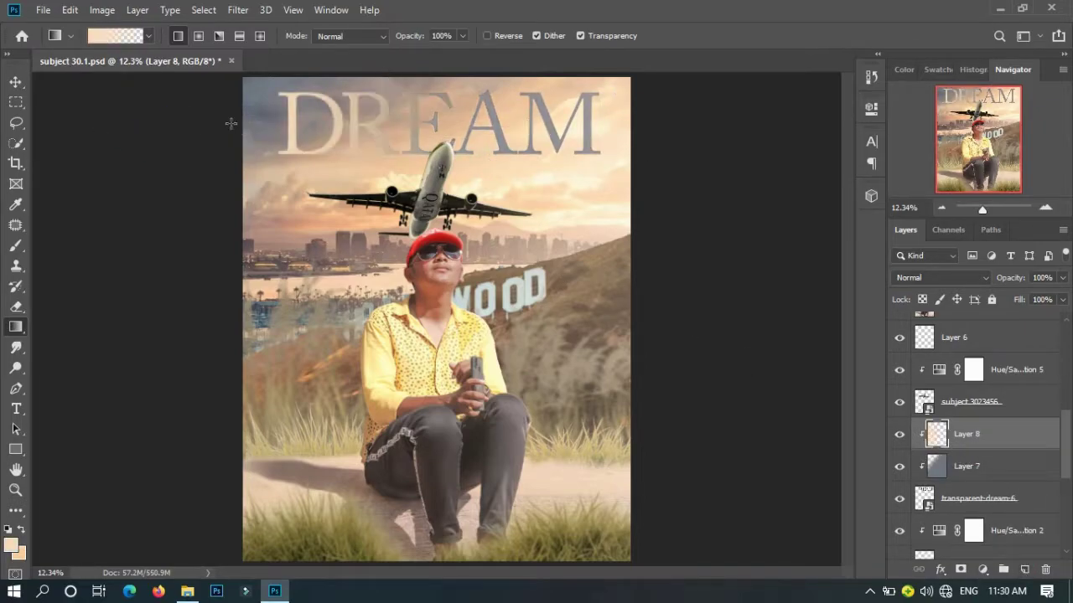
- Give the DREAM title a white drop shadow with adjusted size, distance and opacity
double_click(1029, 497)
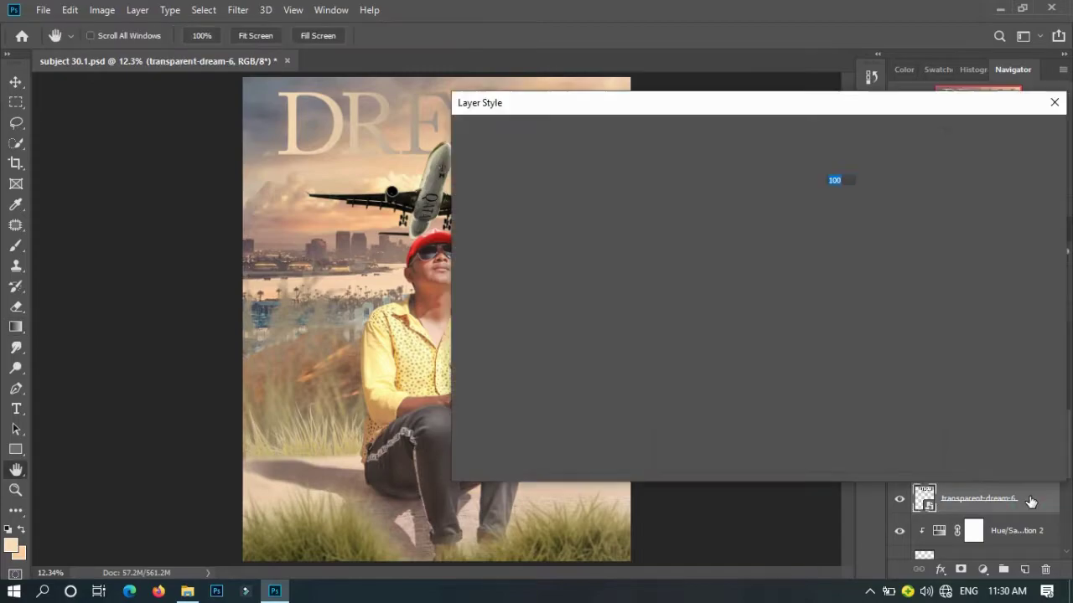
left_click(532, 487)
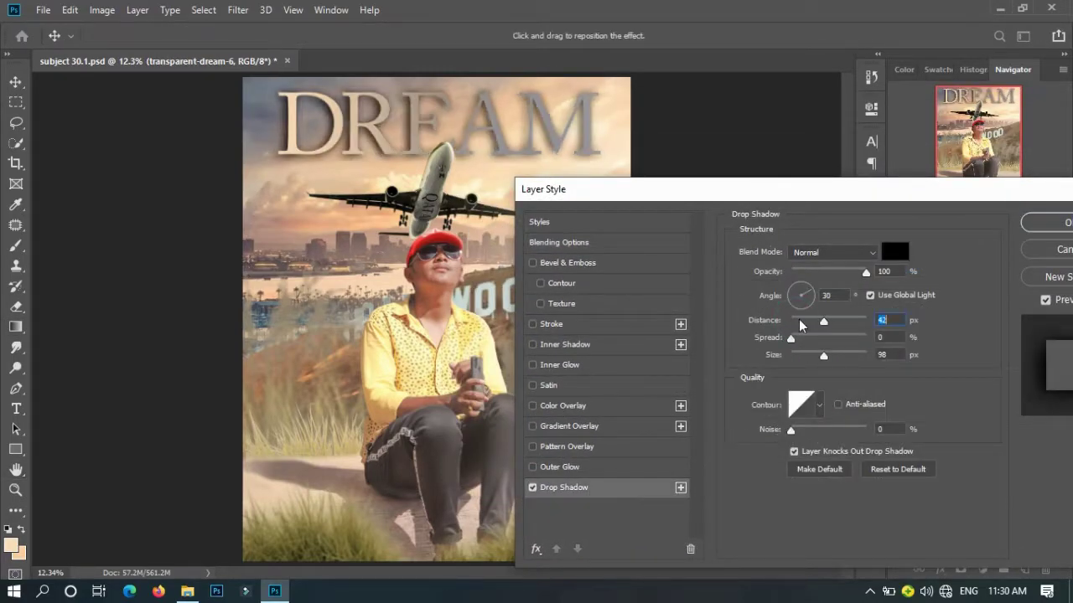
left_click_drag(838, 354, 868, 355)
left_click_drag(795, 321, 806, 321)
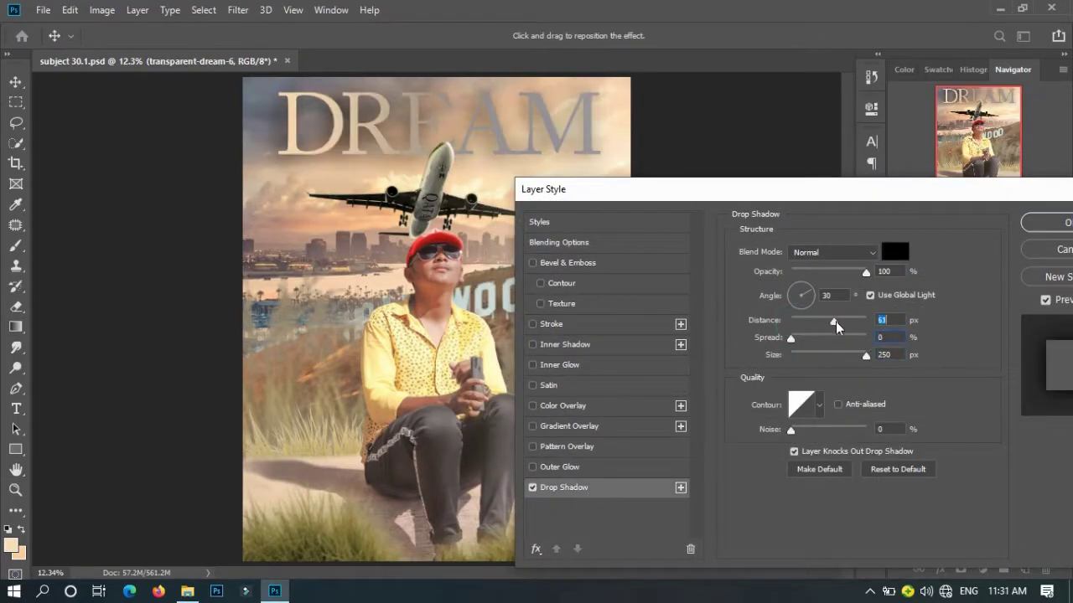
left_click_drag(866, 273, 859, 272)
left_click(894, 252)
type("ffffff")
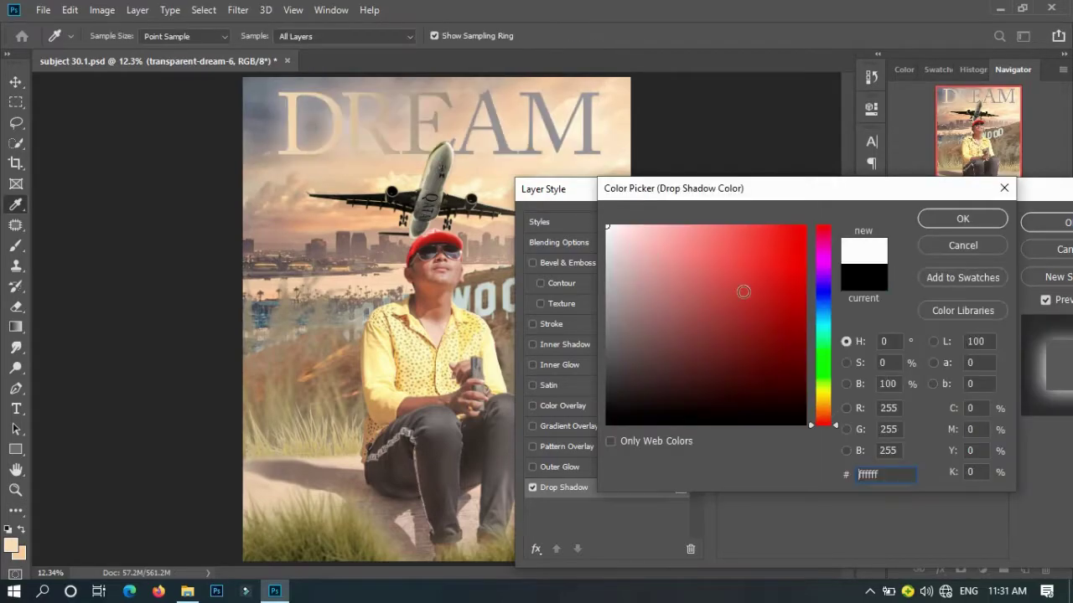
left_click(963, 216)
left_click(1047, 222)
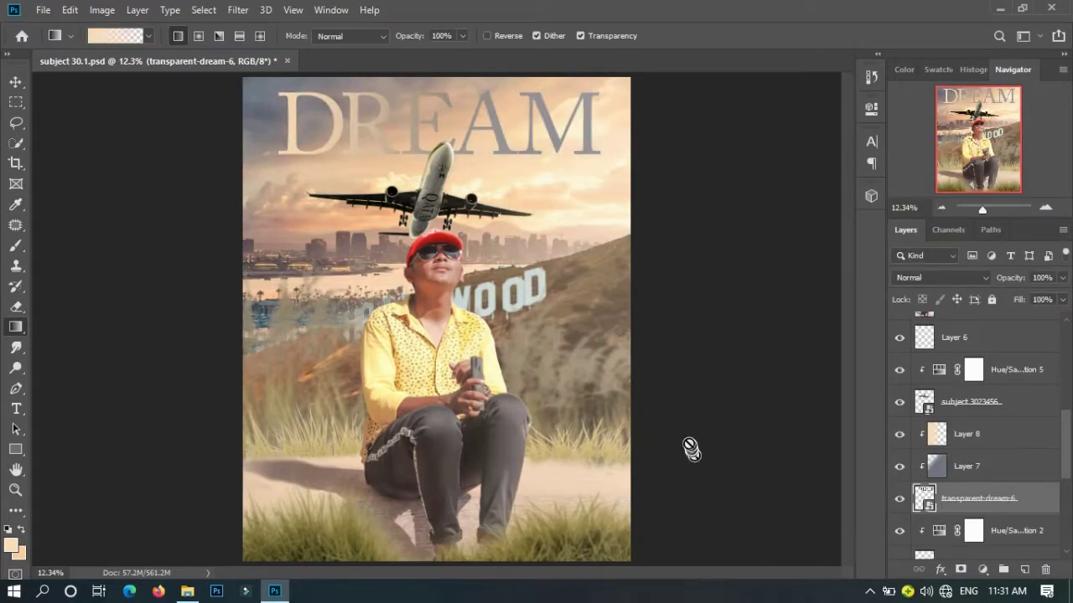
- Redraw the peach gradient on Layer 8
left_click(939, 434)
left_click_drag(130, 132, 471, 124)
left_click(984, 475)
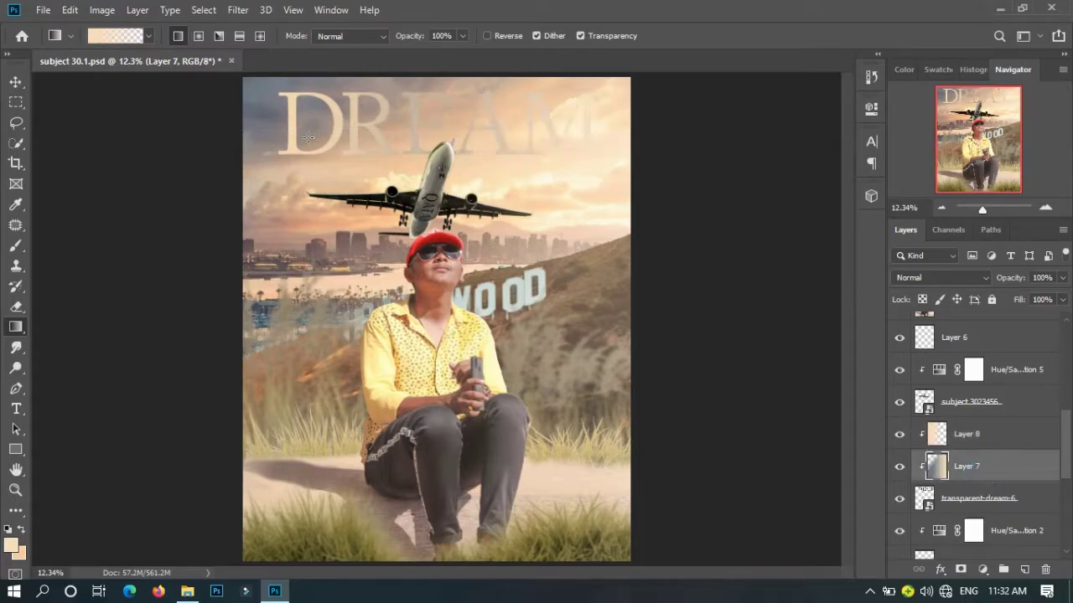
- Add Bevel & Emboss to DREAM with a gloss contour and 1% depth
double_click(1022, 501)
left_click(503, 262)
left_click(761, 430)
left_click_drag(741, 285, 766, 285)
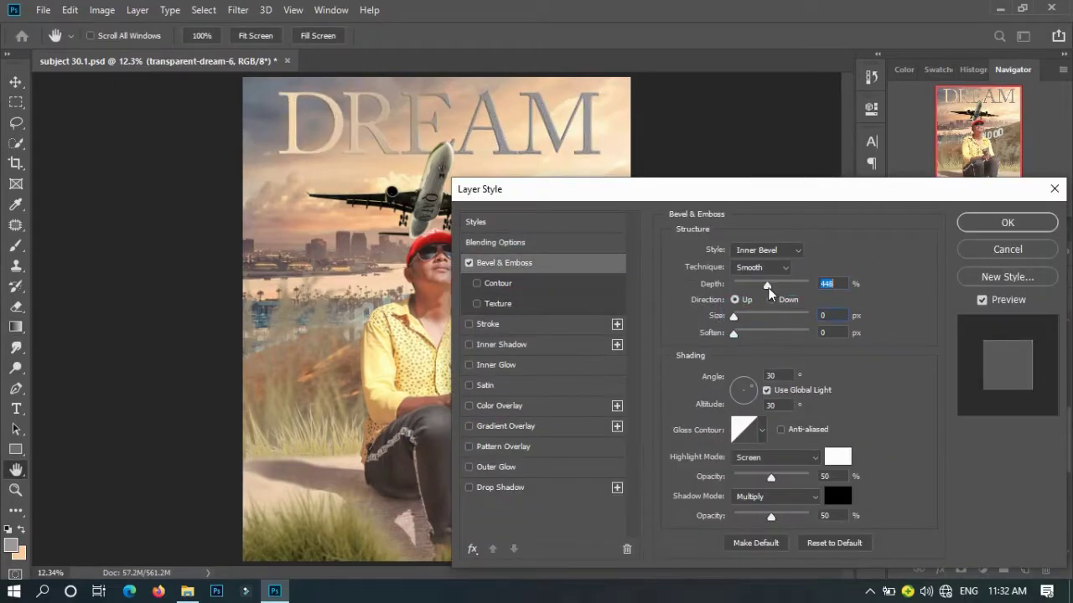
left_click_drag(703, 520, 794, 522)
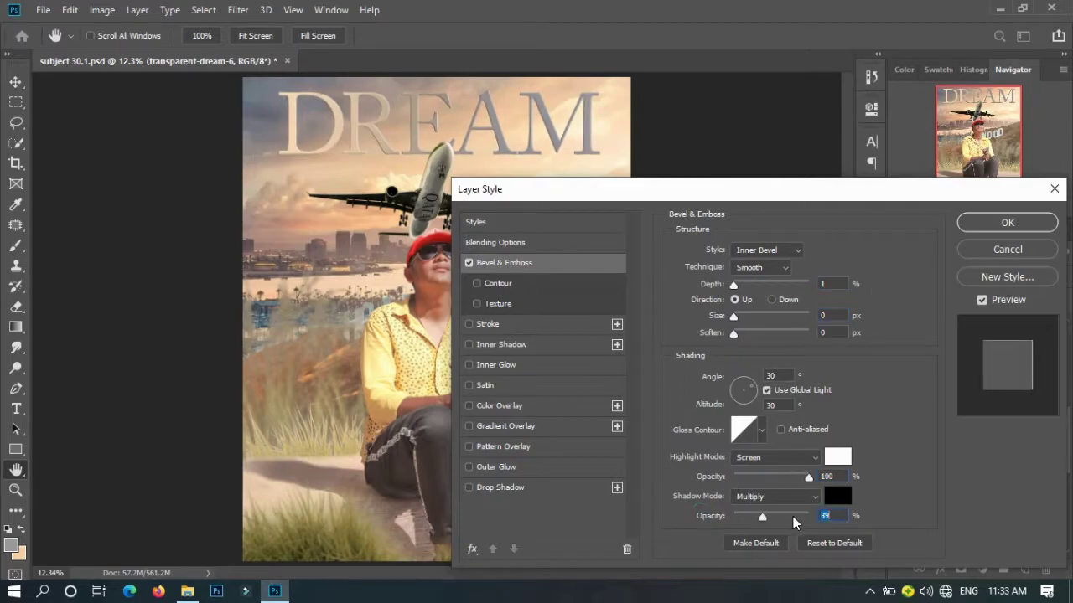
left_click(761, 430)
- Set the bevel highlight to Screen and shadow to Multiply, lower shadow opacity, and apply
left_click(775, 457)
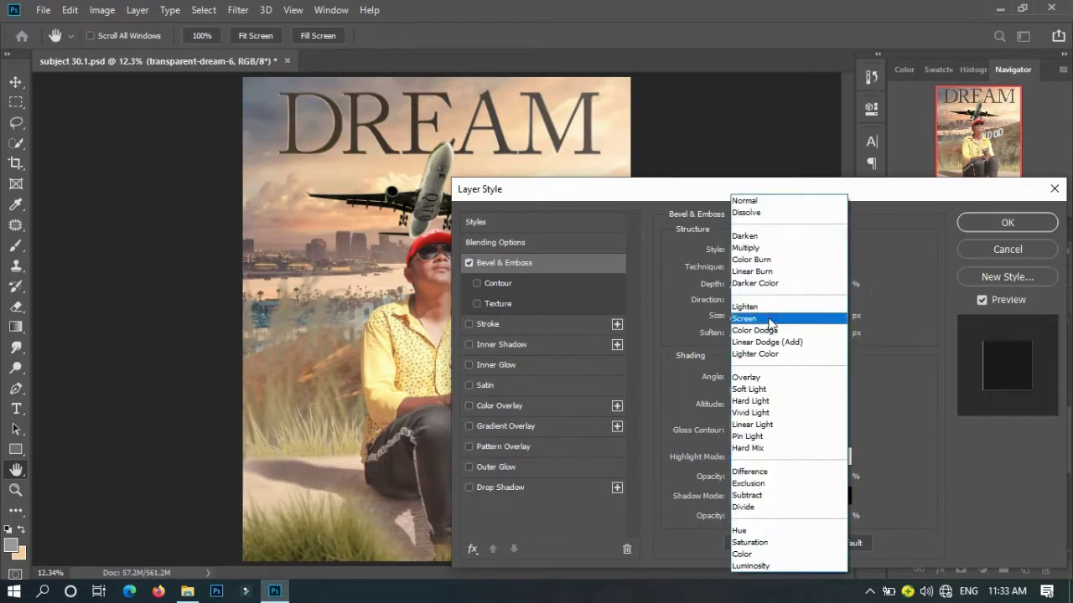
left_click(738, 304)
key("Down")
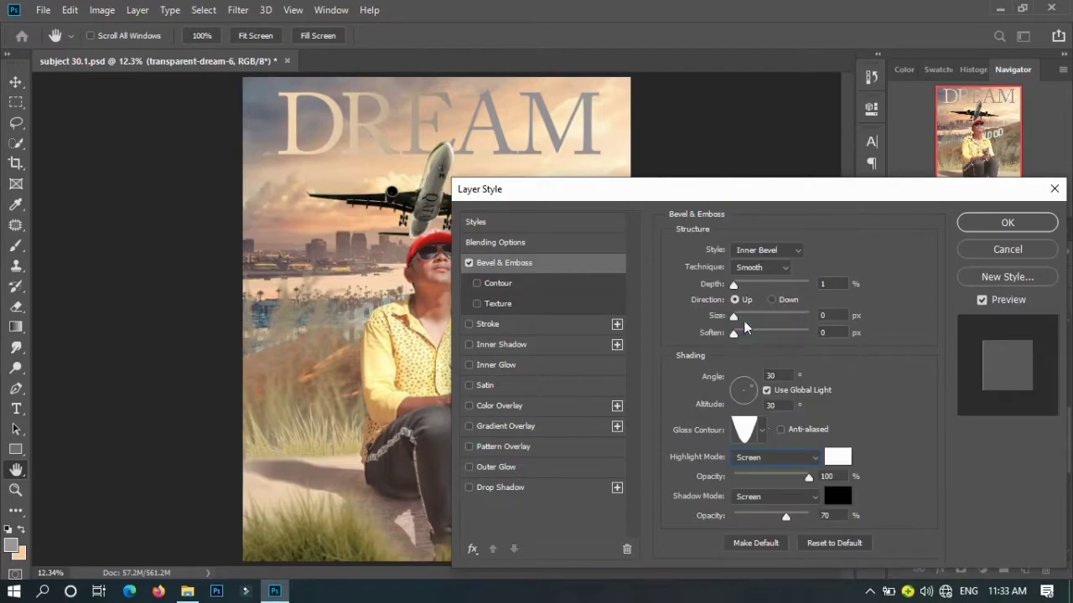
left_click(775, 496)
left_click_drag(785, 516, 745, 518)
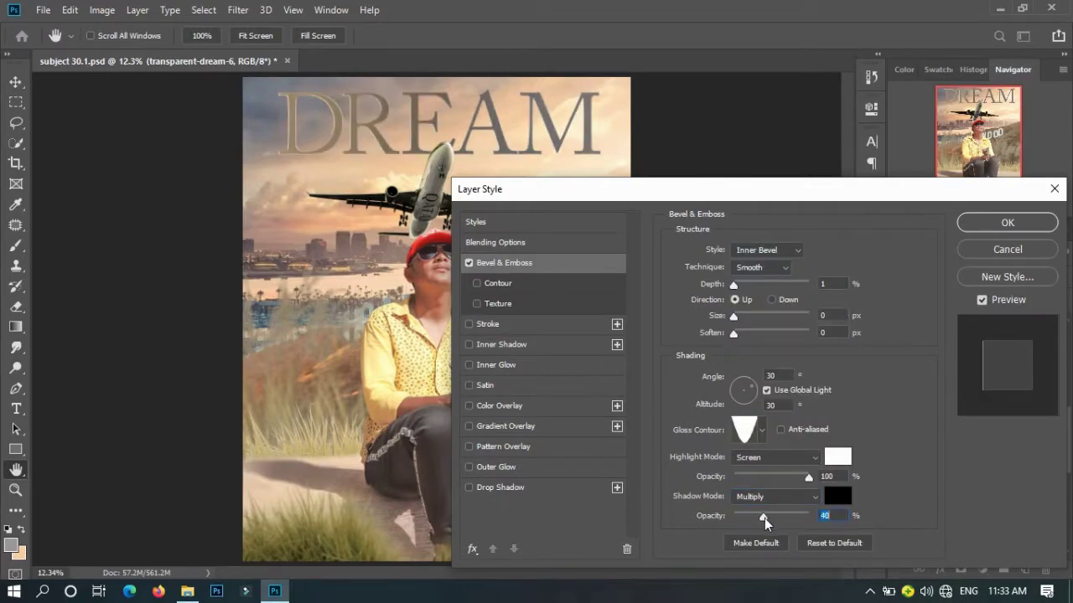
left_click(745, 516)
left_click(1007, 222)
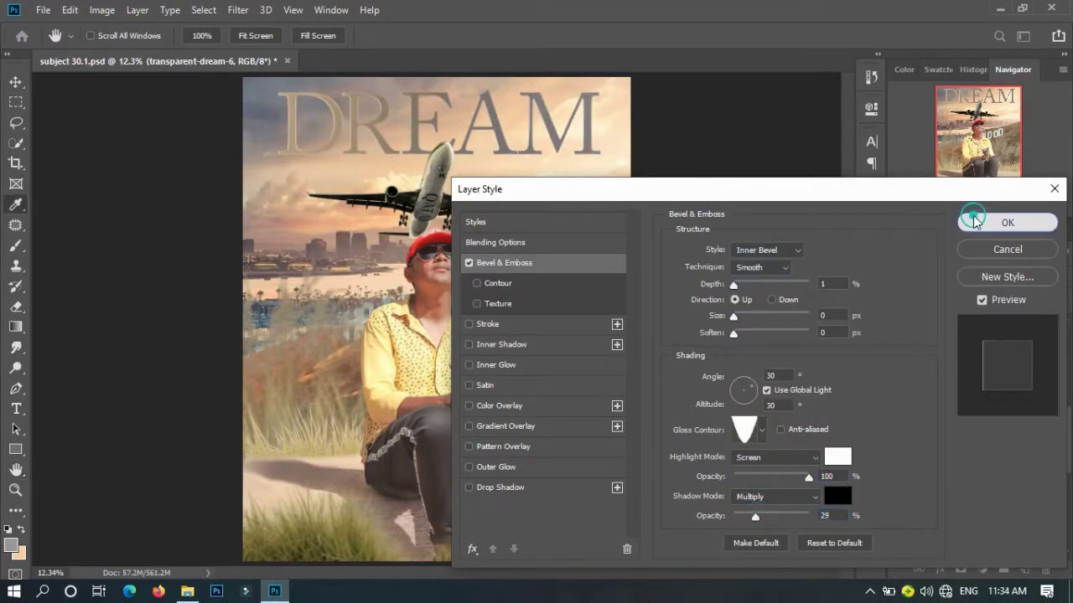
left_click(966, 434)
left_click(18, 541)
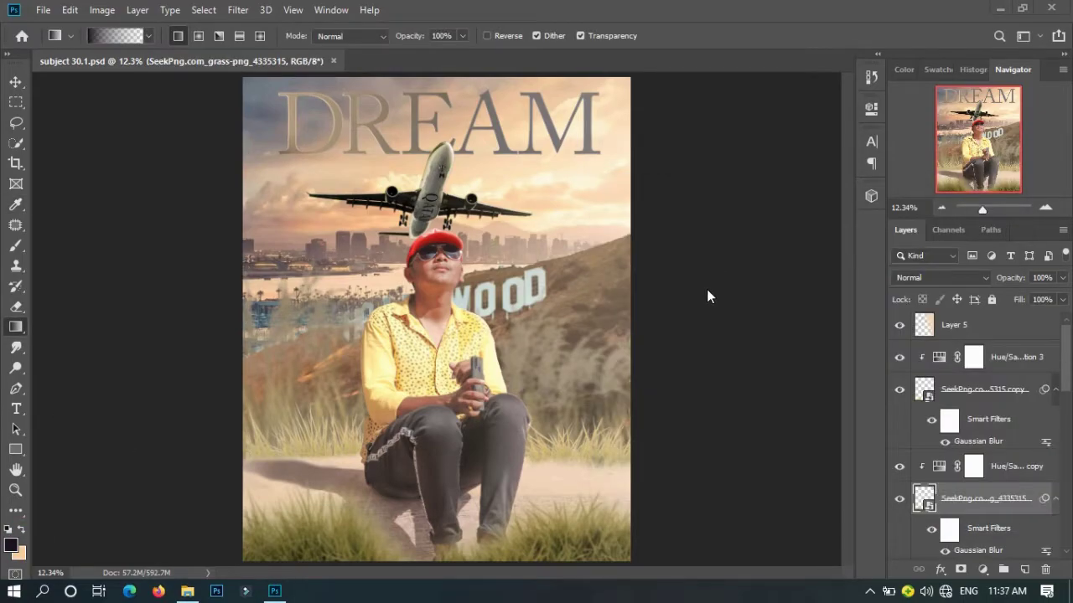
- Turn on Bevel & Emboss for the grass layer and apply it
double_click(982, 499)
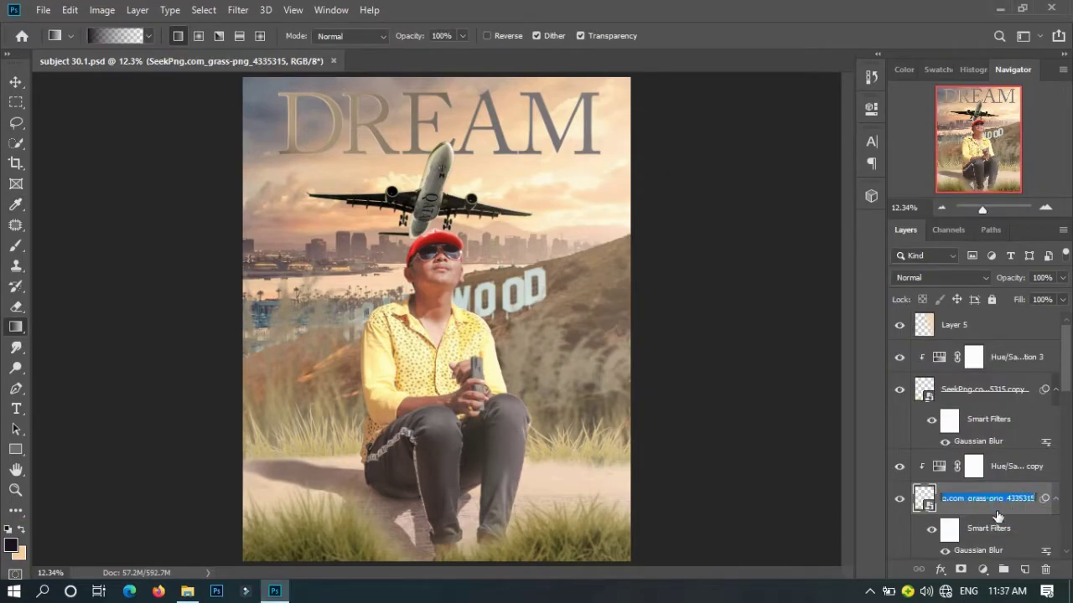
double_click(997, 516)
left_click(531, 265)
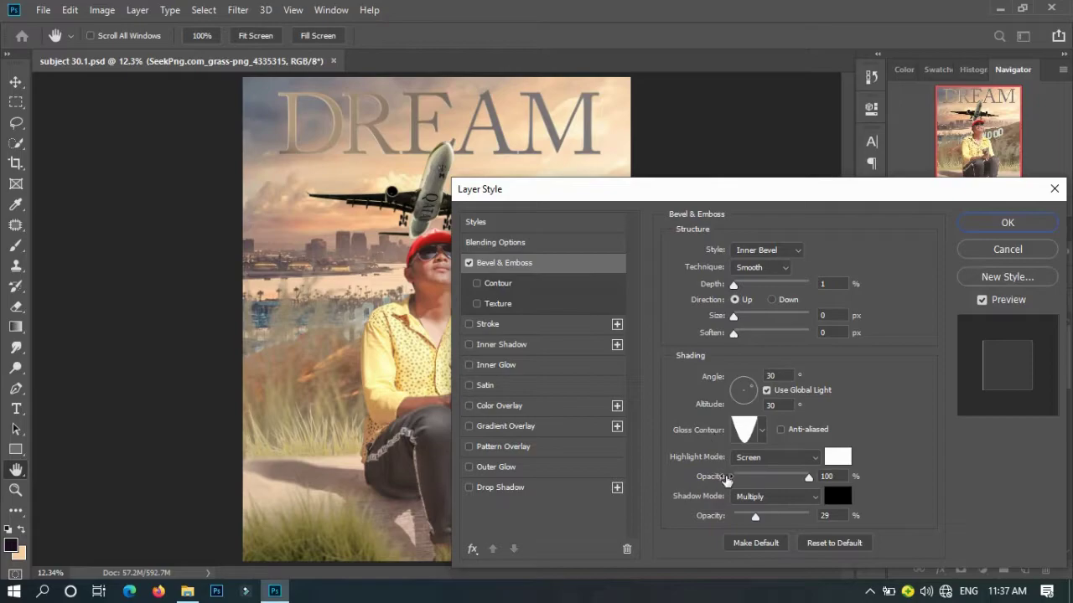
key("Return")
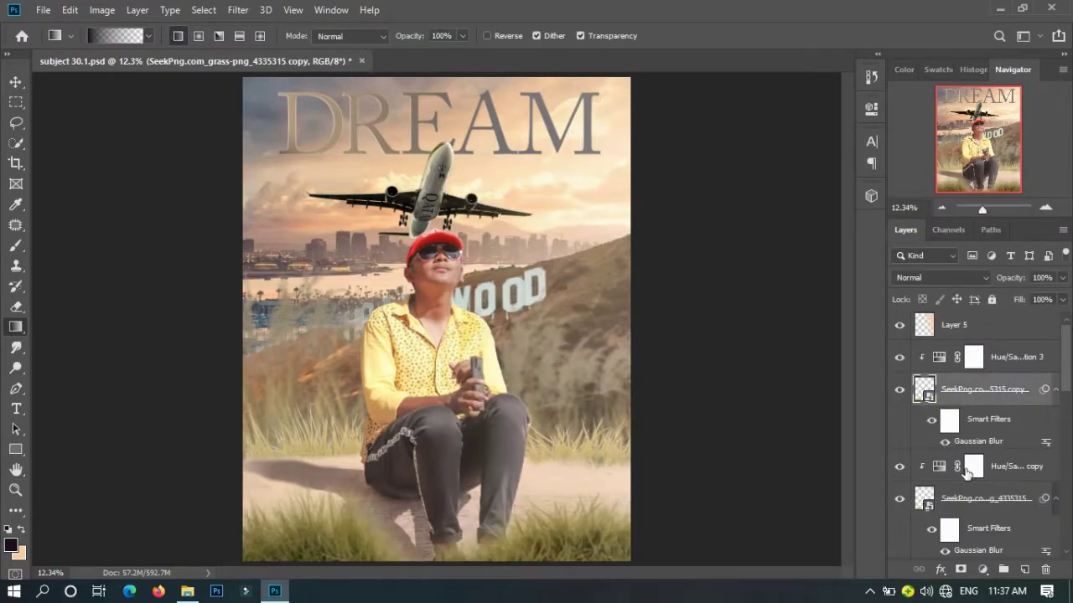
scroll(1061, 519, "up", 3)
- Switch the DREAM title's bevel highlight mode to Linear Dodge (Add) and apply
double_click(981, 445)
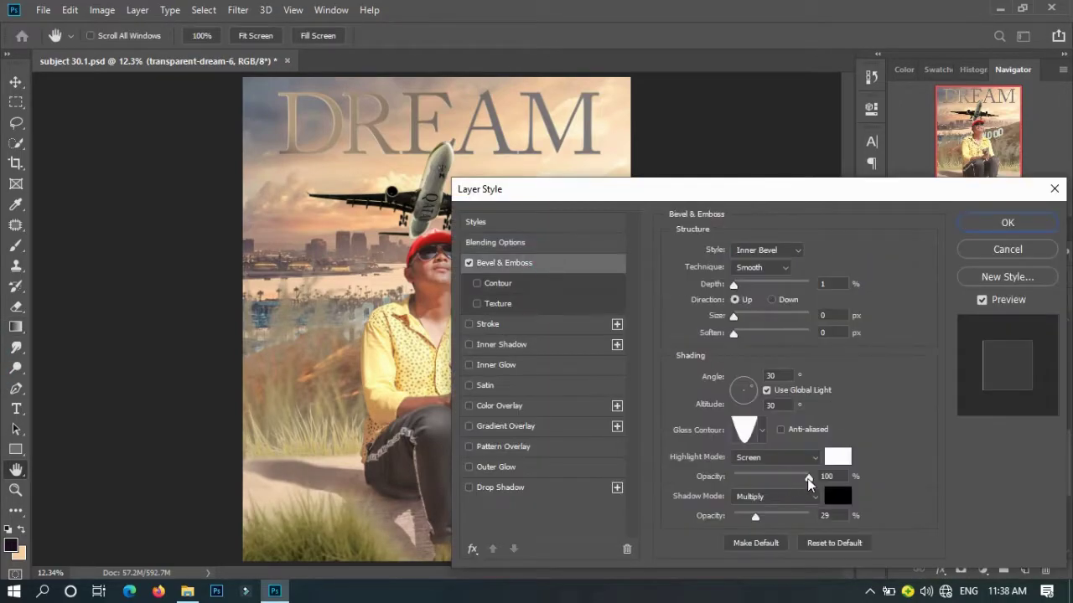
left_click(762, 496)
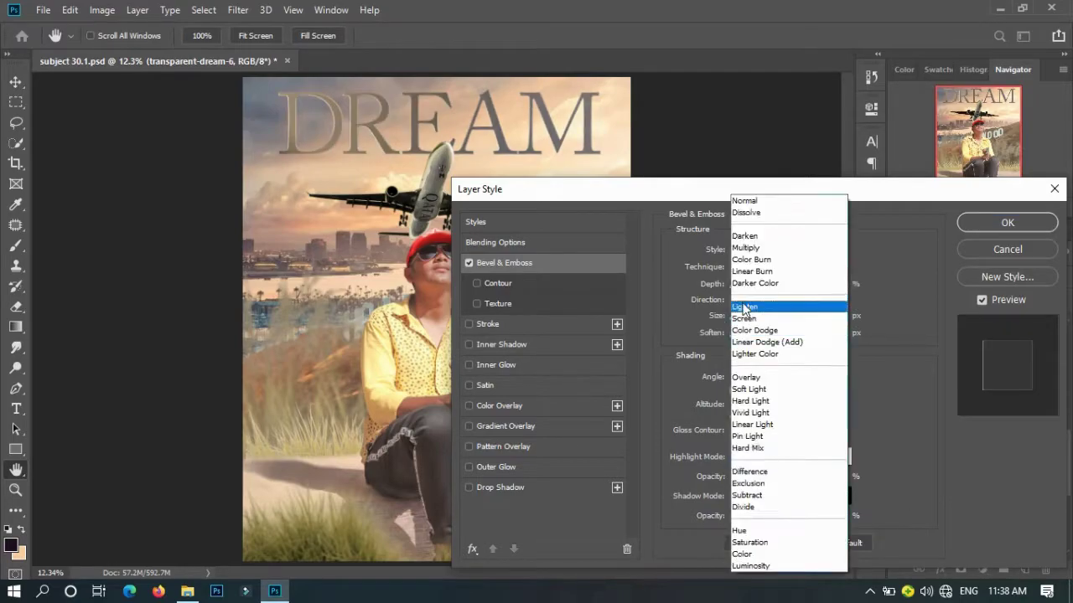
left_click(759, 342)
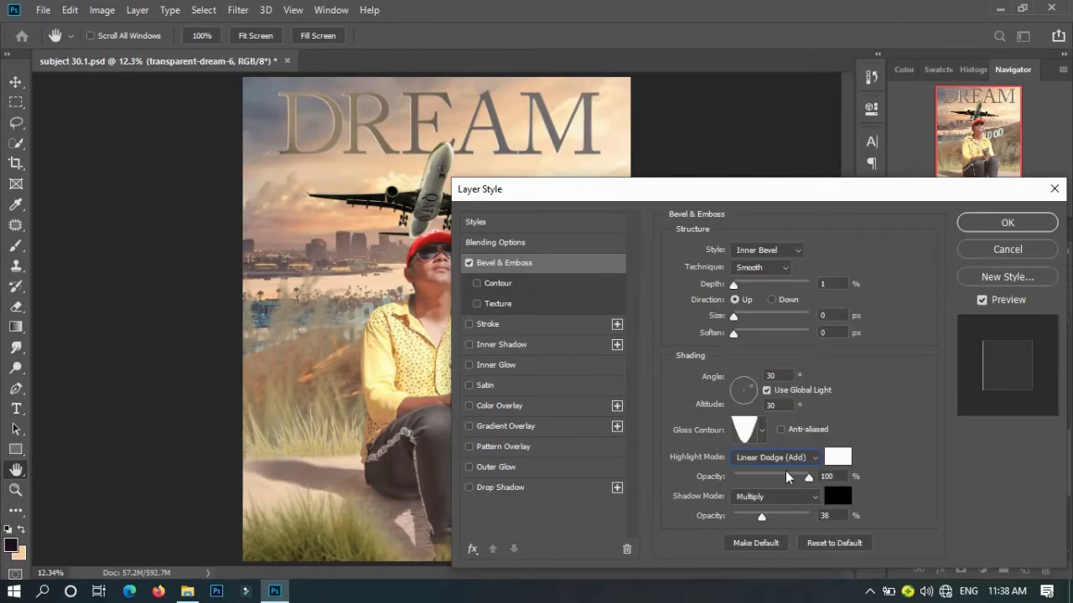
left_click(1007, 222)
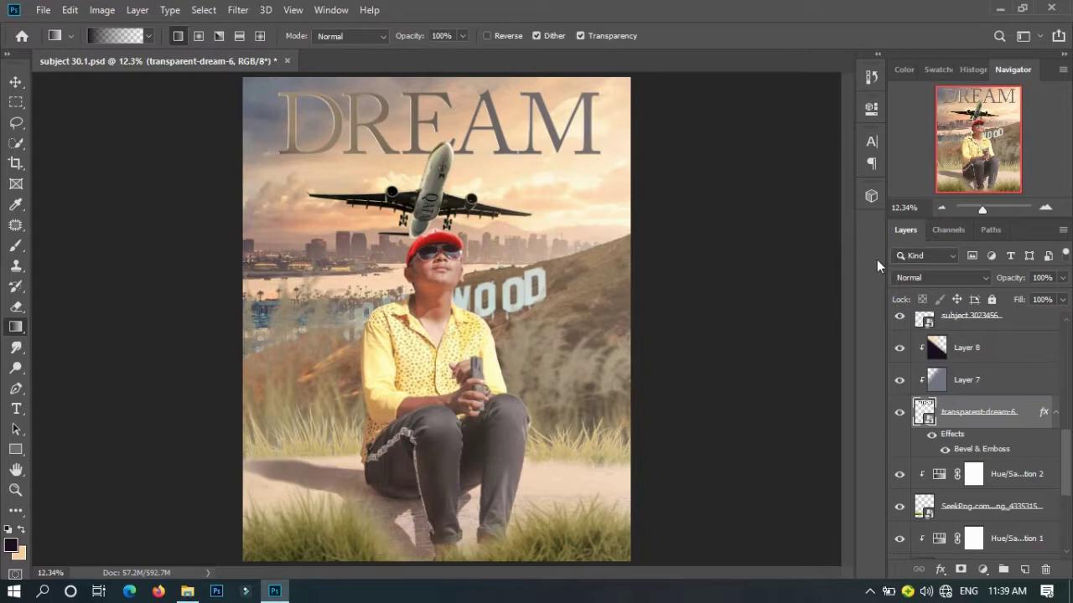
- Apply a Gaussian Blur of about 4 px radius to the grass layer
mouse_move(1066, 454)
left_mouse_down()
mouse_move(1066, 428)
mouse_move(1065, 469)
left_mouse_up()
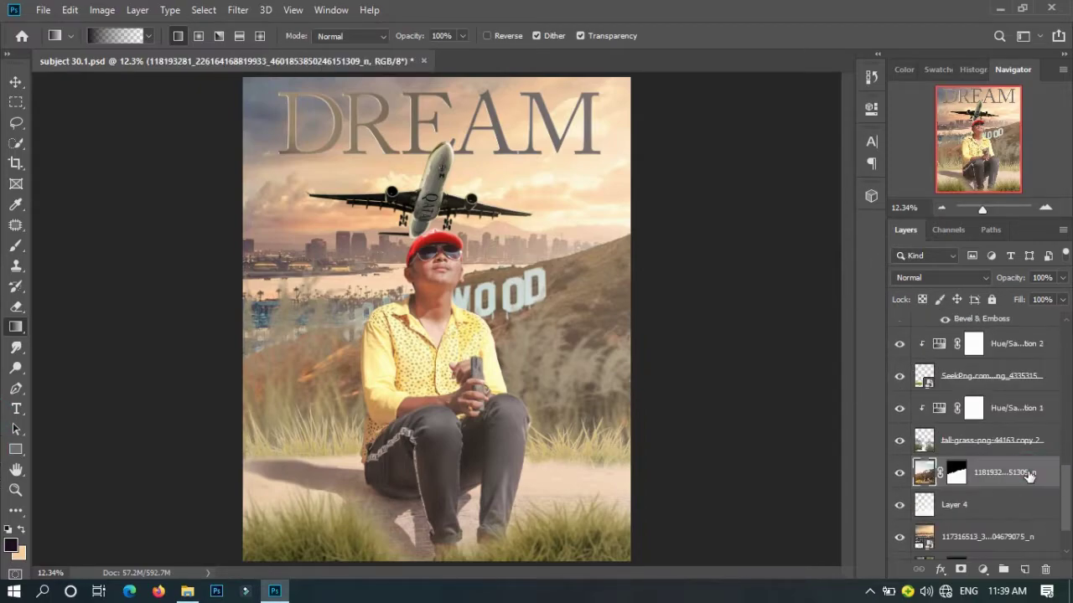
left_click(972, 376)
left_click(237, 9)
left_click(468, 248)
left_click_drag(649, 365, 636, 365)
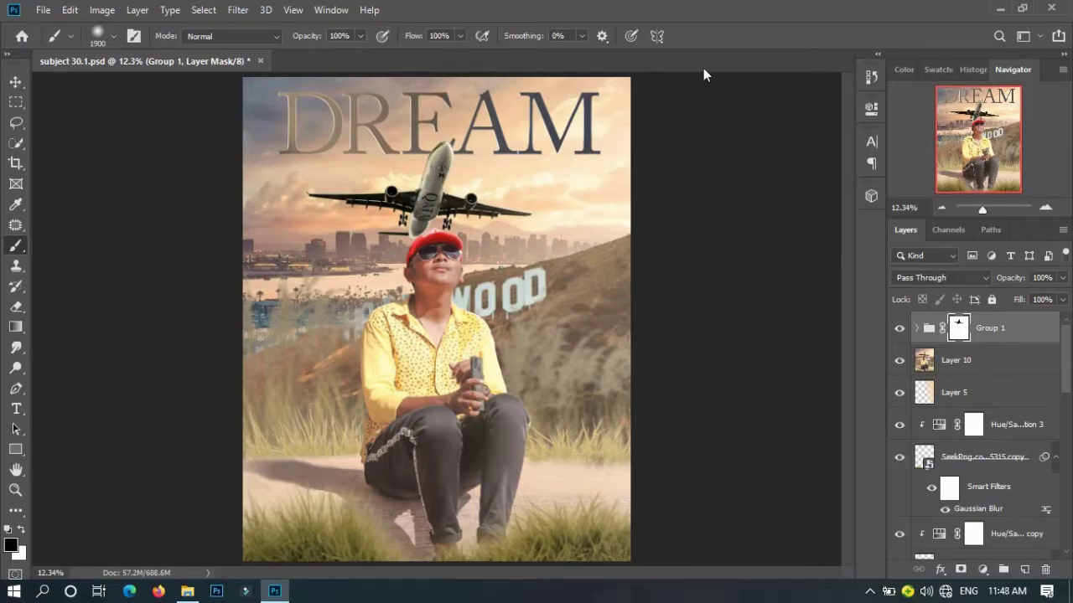
- Restore the DREAM title's fill to 100% and adjust Layer 8 and Layer 7 opacity
left_click(917, 327)
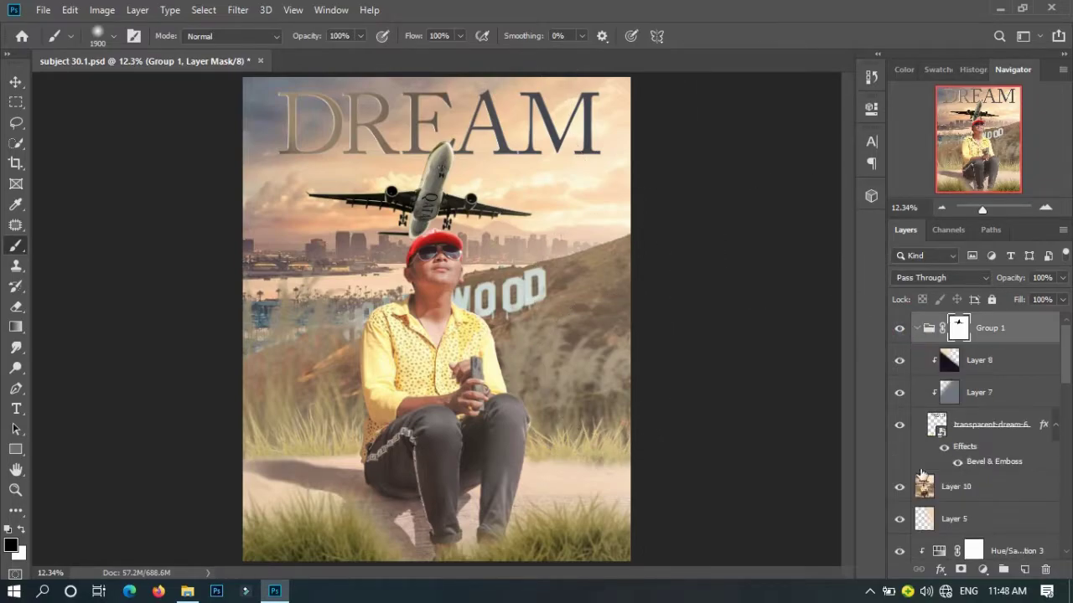
right_click(972, 424)
left_click(837, 290)
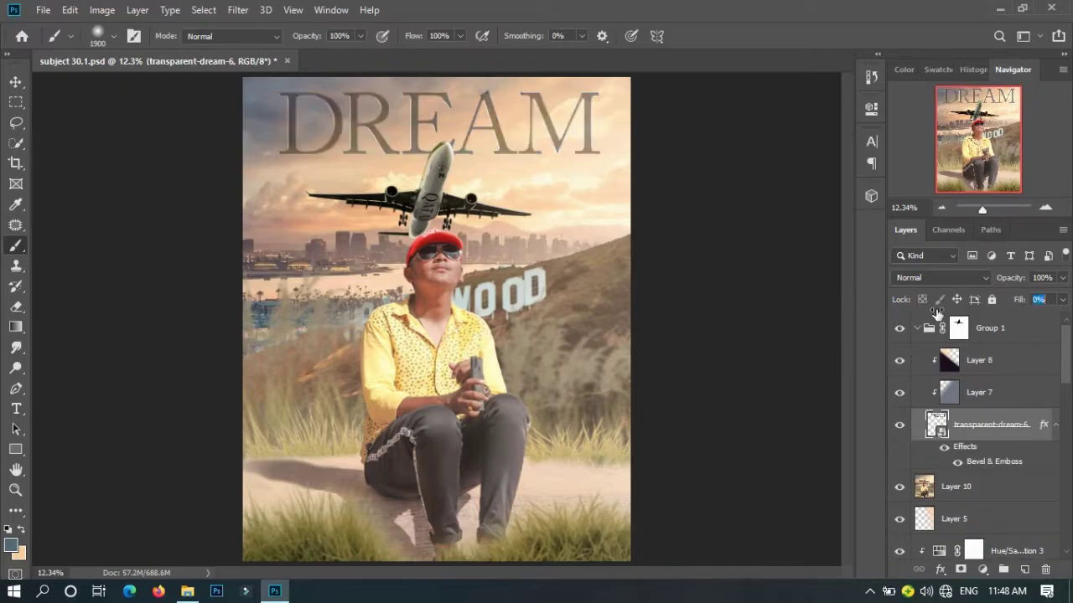
type("100")
key("Return")
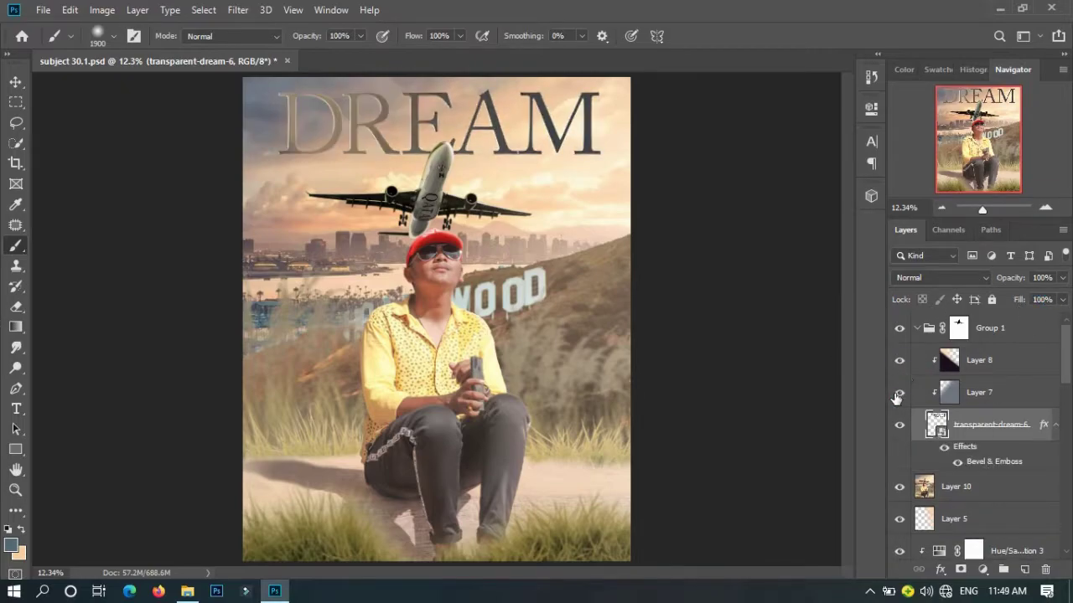
left_click(979, 361)
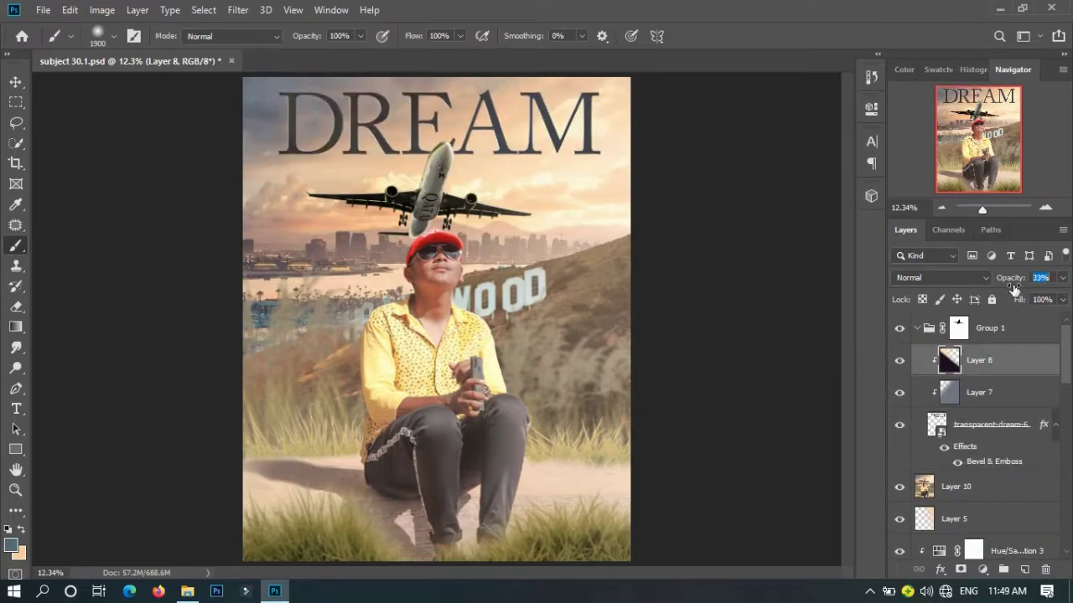
key("alt+bracketleft")
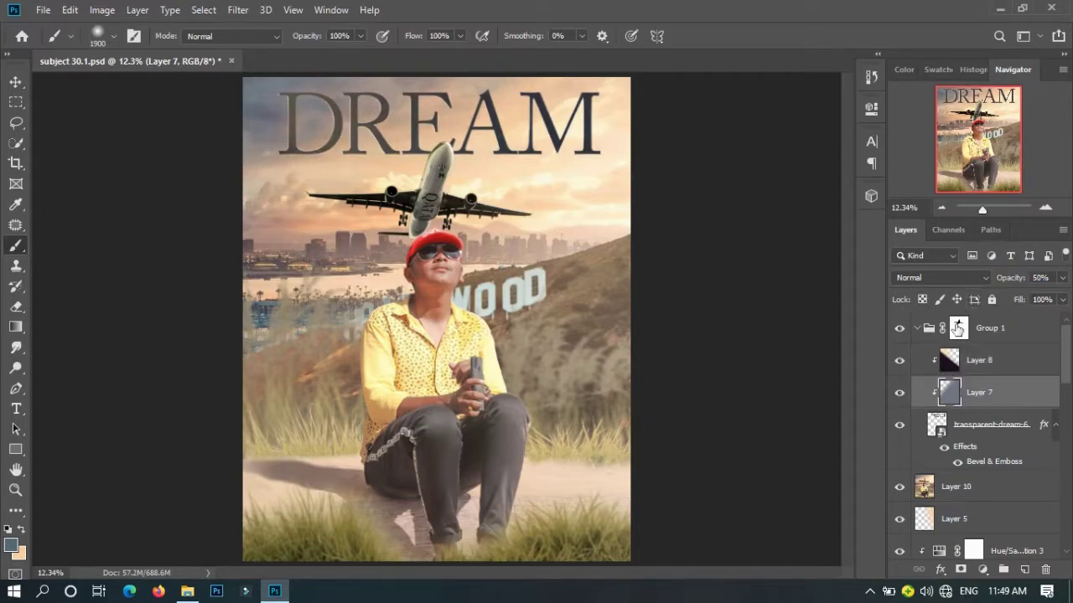
left_click(915, 328)
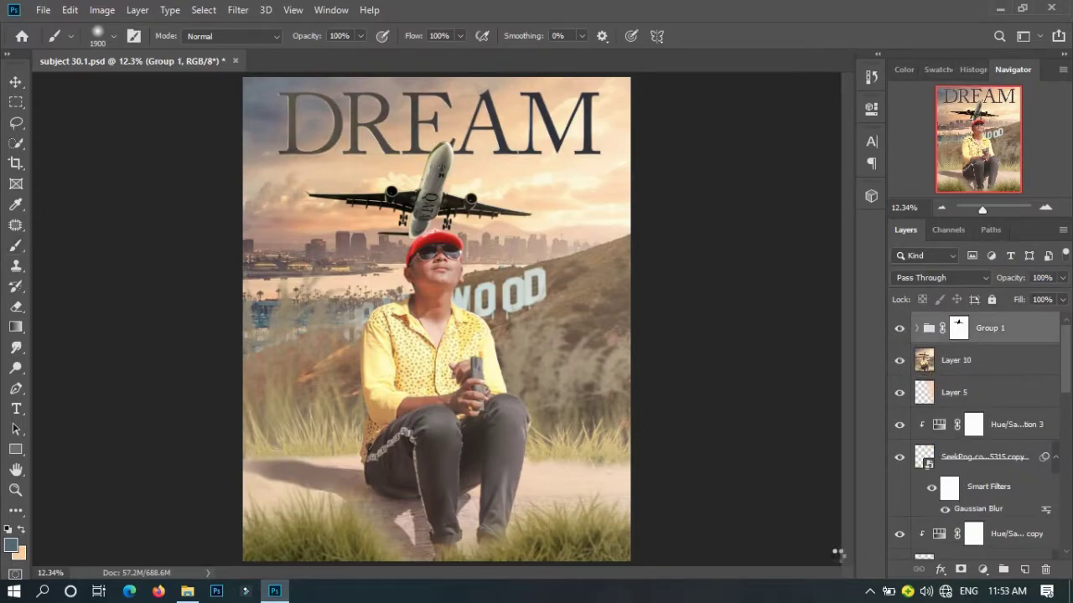
- Place the flare image in Screen mode and scale it up over the man's face
left_click_drag(491, 259, 550, 151)
key("Return")
key("alt+shift+s")
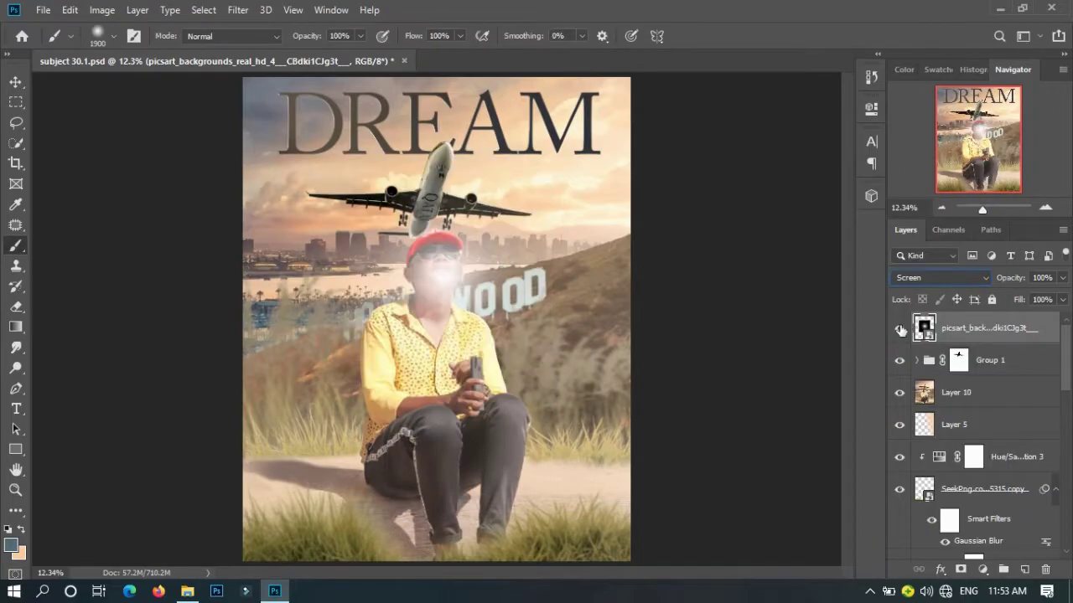
key("ctrl+t")
left_click_drag(568, 403, 500, 340)
key("Return")
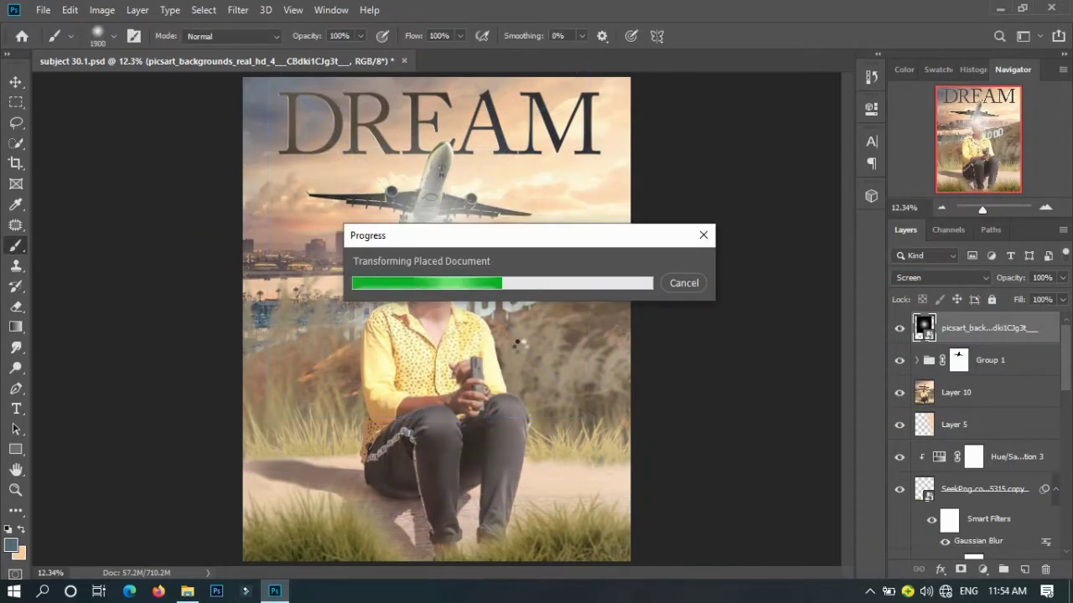
- Move the flare below Group 1 and mask its glow off the man and plane
left_click_drag(989, 328, 998, 397)
left_click(960, 570)
scroll(931, 470, "down", 2)
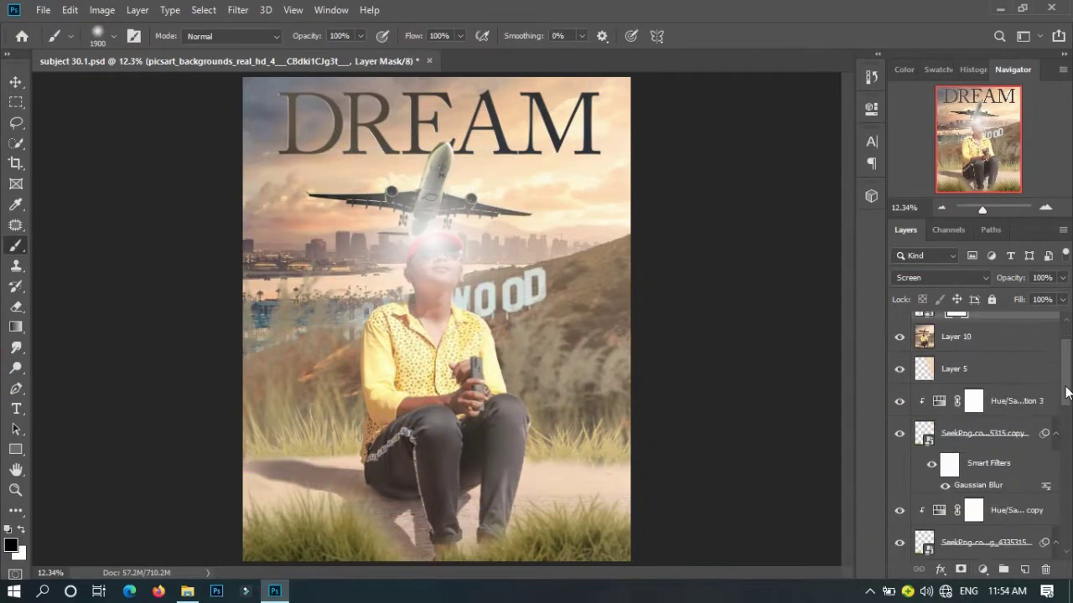
scroll(923, 439, "down", 2)
scroll(999, 414, "up", 5)
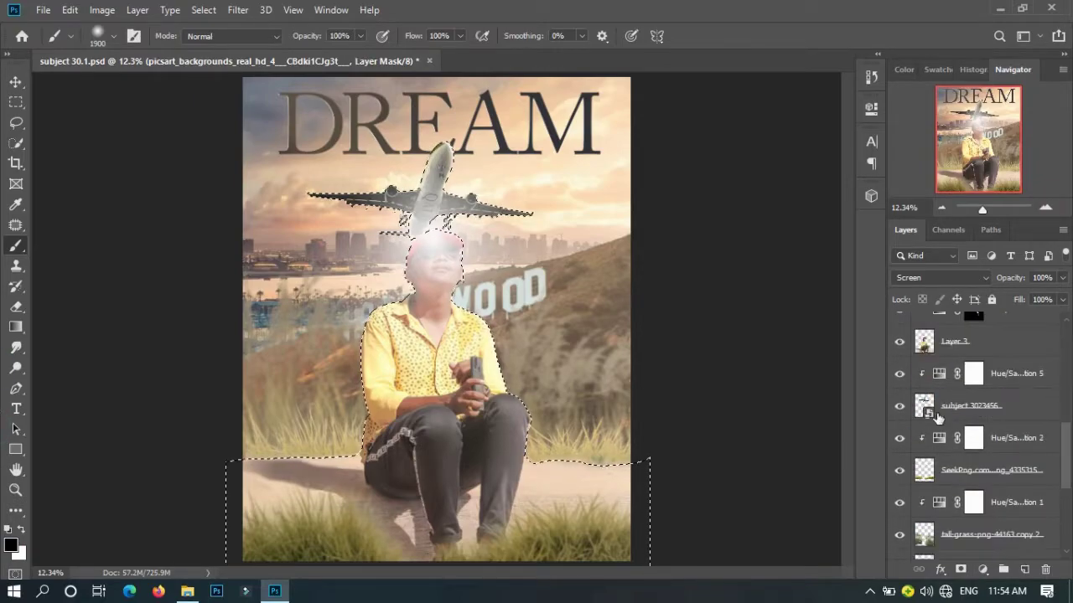
mouse_move(445, 268)
left_mouse_down()
mouse_move(416, 194)
mouse_move(419, 215)
left_mouse_up()
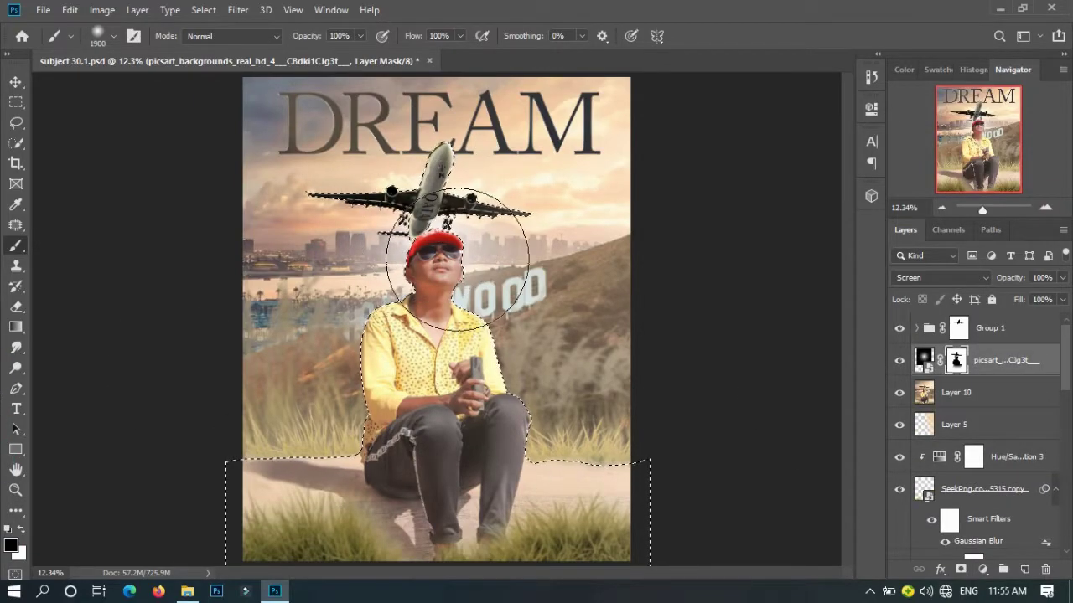
key("ctrl+d")
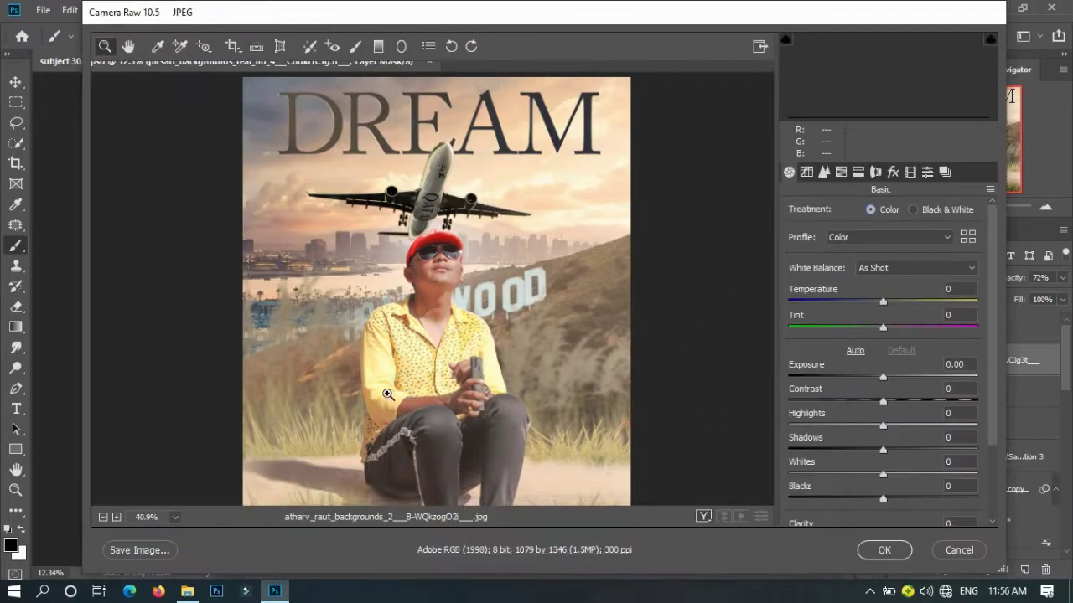
- Place the smoke image, stretch it across the poster, and blend it in Screen mode
left_click(885, 547)
left_click_drag(385, 254, 335, 192)
left_click_drag(436, 378, 493, 479)
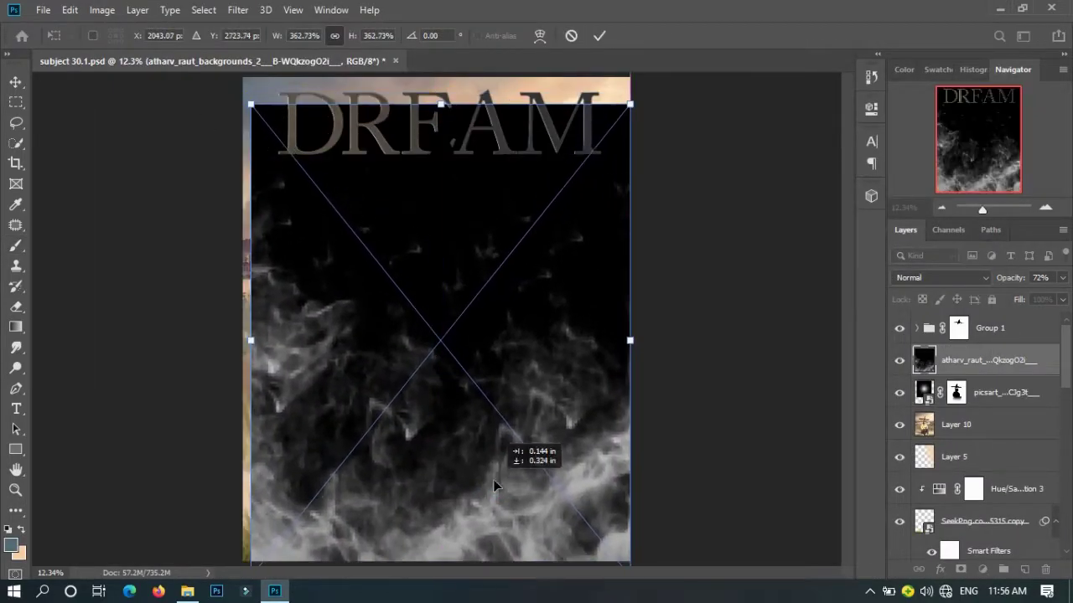
left_click_drag(630, 323, 622, 168)
key("Return")
left_click(940, 277)
left_click(906, 320)
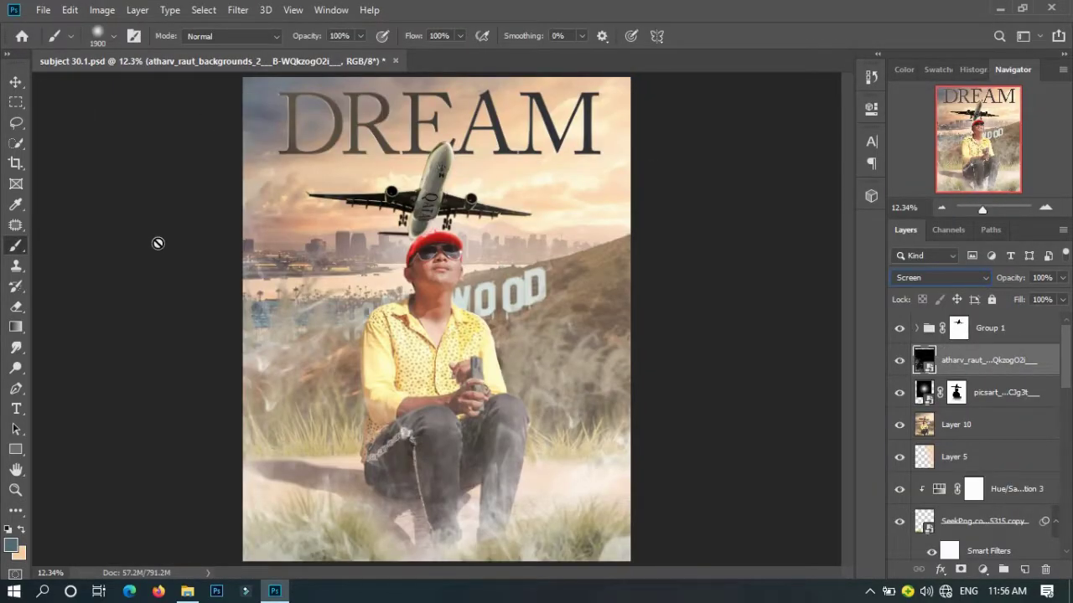
- Apply an 87-pixel Gaussian Blur to the smoke, adjust its opacity, and add a mask
left_click(238, 10)
left_click(435, 260)
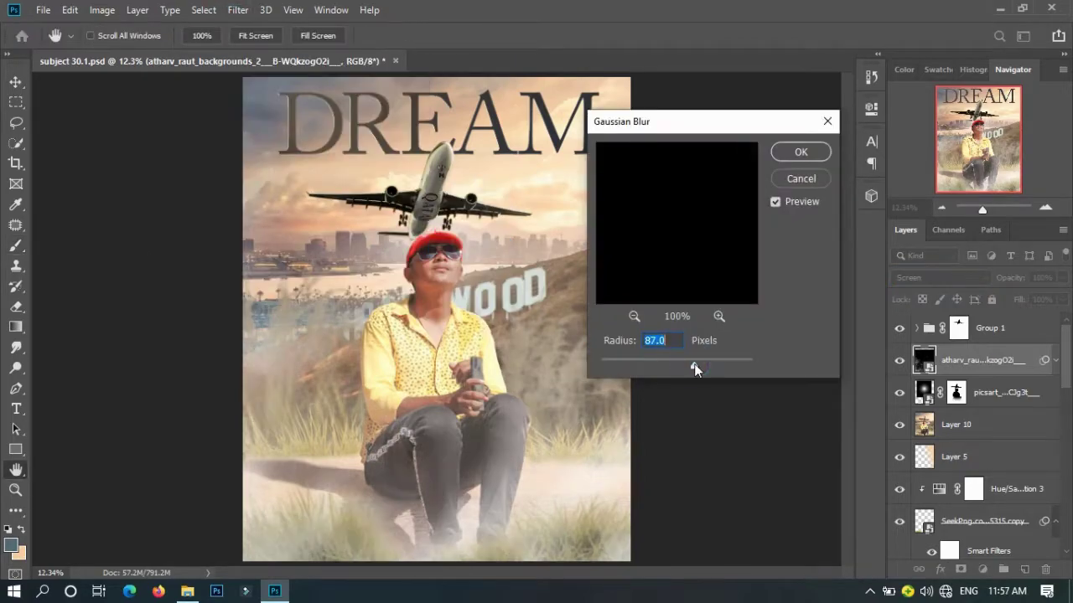
left_click(800, 152)
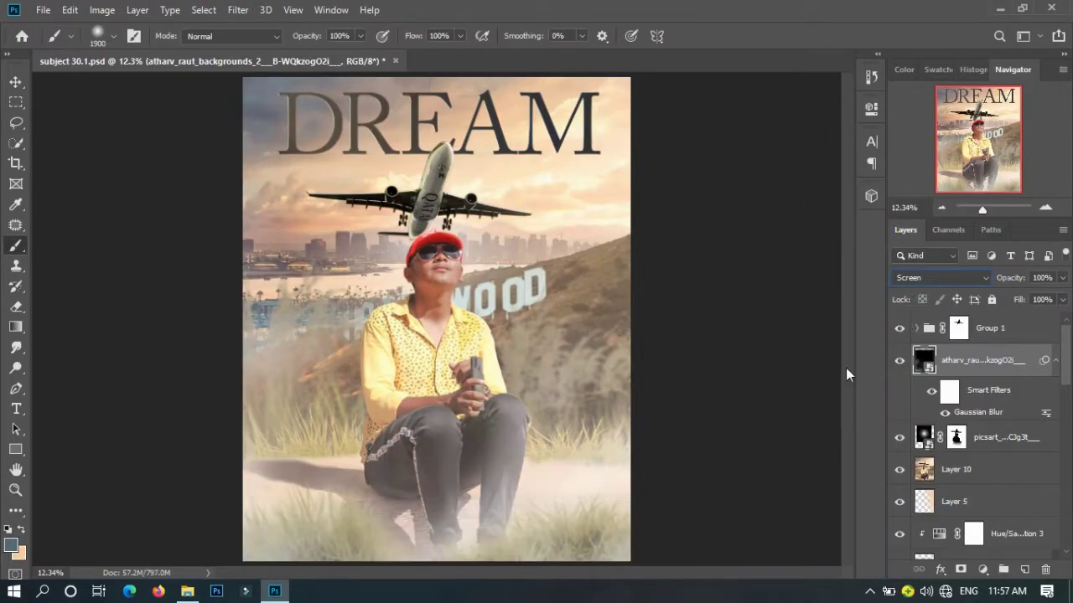
left_click(1024, 280)
left_click(961, 569)
- Fade the smoke toward the top with a gradient and paint the flare glow back over the plane
key("g")
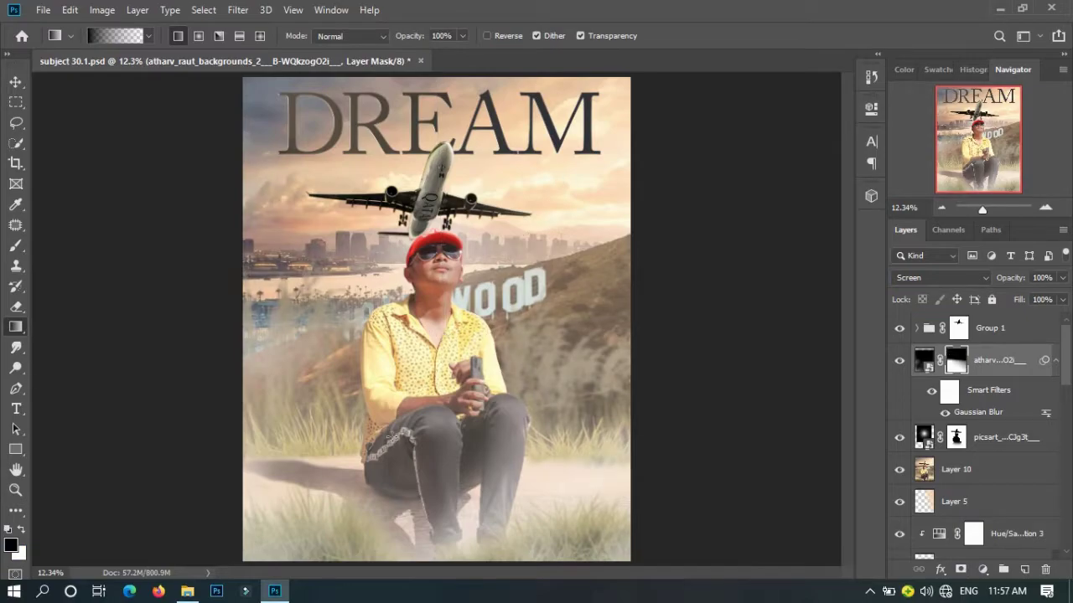
left_click_drag(536, 503, 494, 146)
left_click(956, 437)
scroll(417, 197, "up", 4)
key("b")
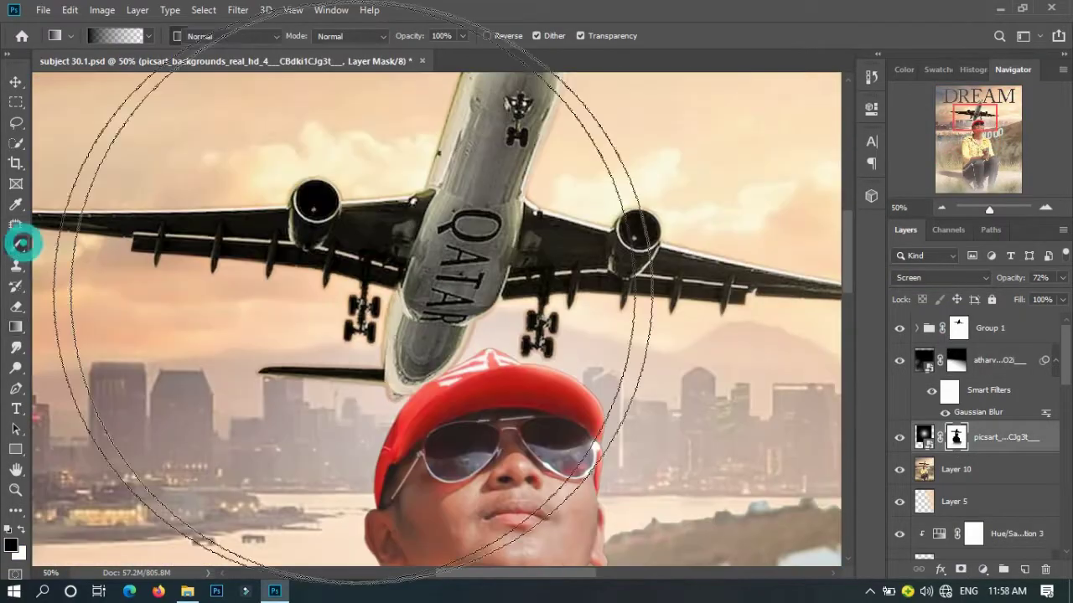
left_click(21, 530)
left_click_drag(452, 318, 268, 369)
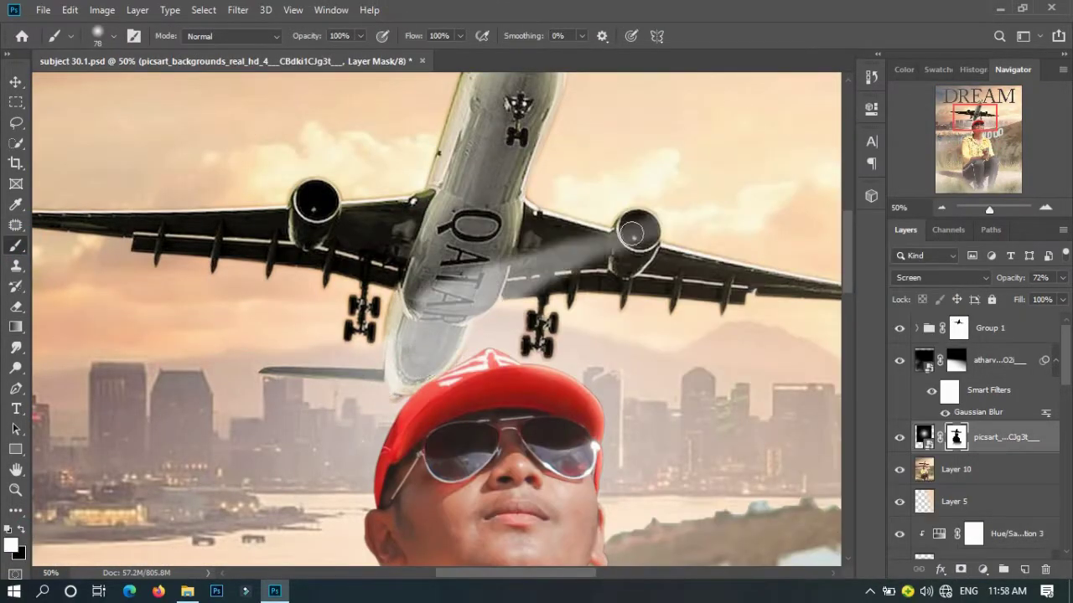
left_click_drag(402, 368, 645, 218)
key("ctrl+0")
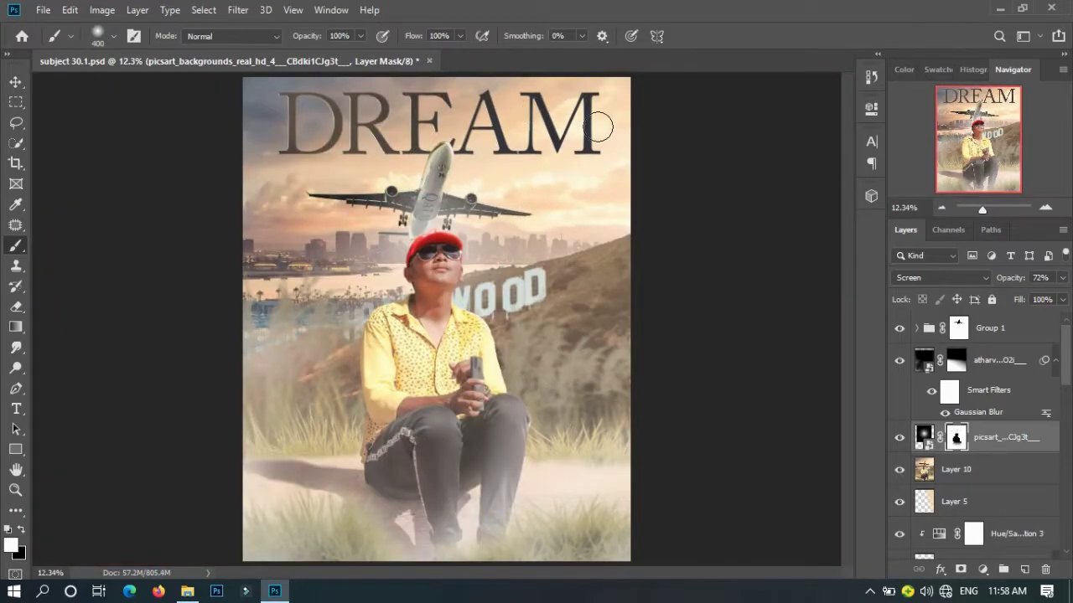
- Switch the brush colour to black and enlarge the brush to about 1811
key("x")
right_click(390, 220)
left_click_drag(503, 185, 534, 186)
key("Return")
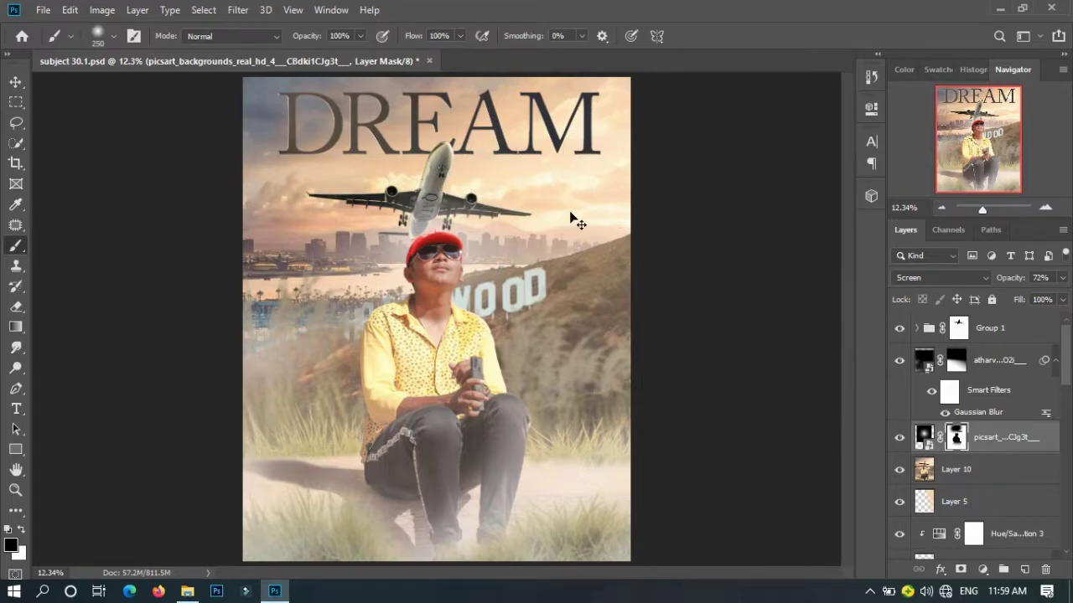
- Add a Hue/Saturation adjustment colorized to Hue 38, Saturation 34, Lightness -35
left_click(982, 569)
left_click(963, 411)
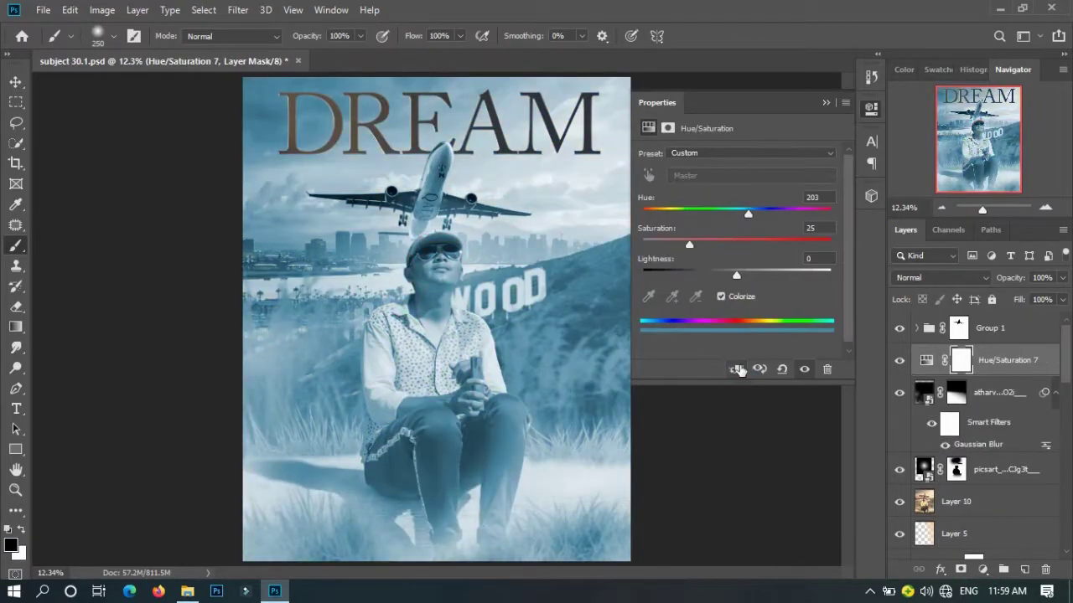
left_click_drag(747, 209, 673, 214)
left_click_drag(749, 243, 706, 243)
mouse_move(736, 274)
left_mouse_down()
mouse_move(800, 275)
mouse_move(704, 275)
left_mouse_up()
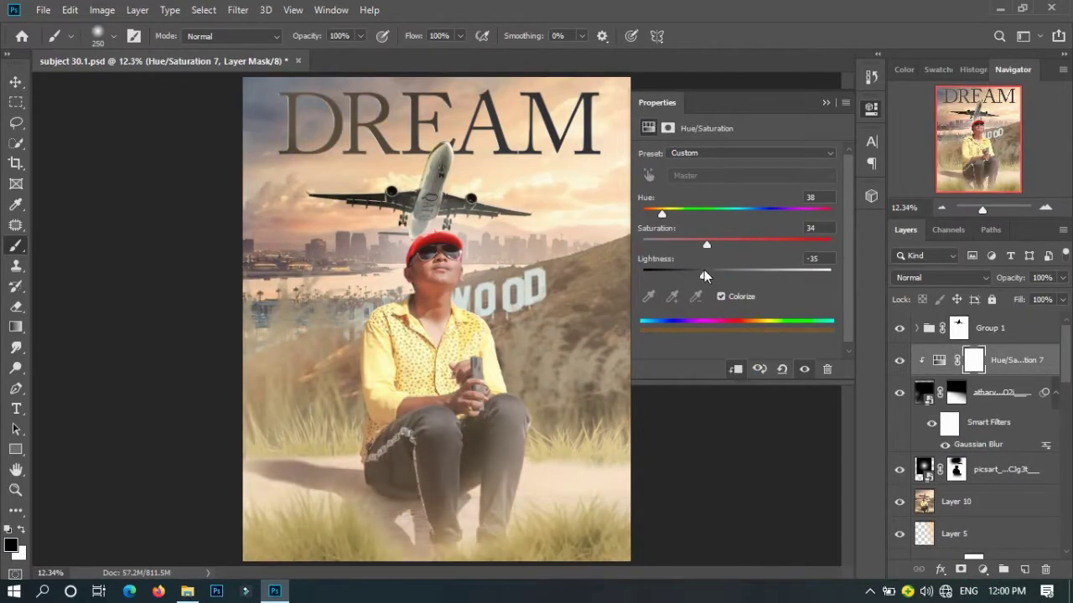
left_click(825, 102)
left_click(985, 340)
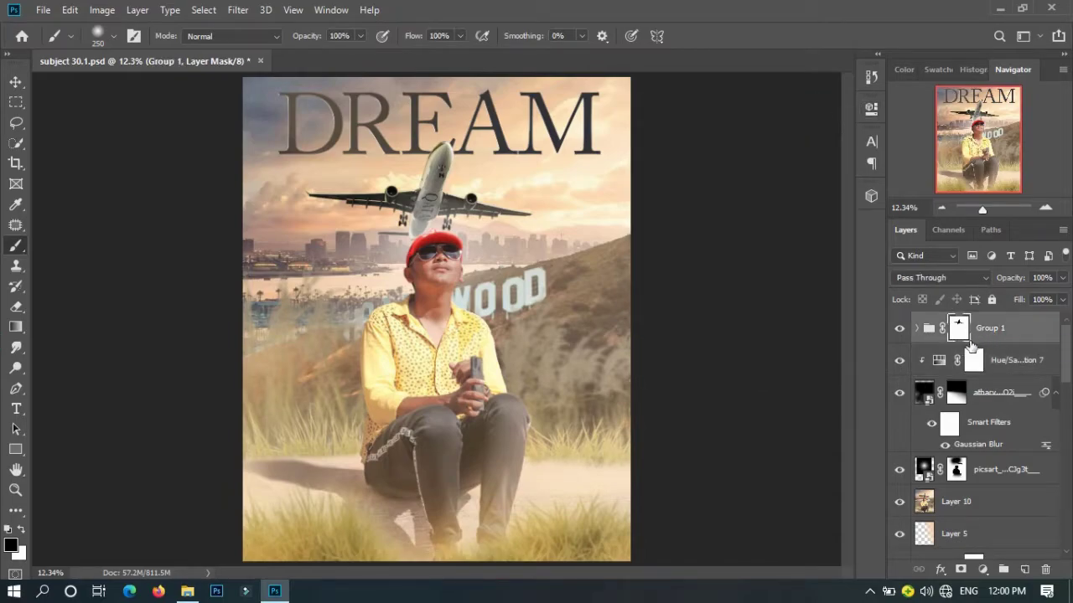
- Stamp a merged copy of the poster into new Layer 11 and choose a grass brush
left_click(1023, 569)
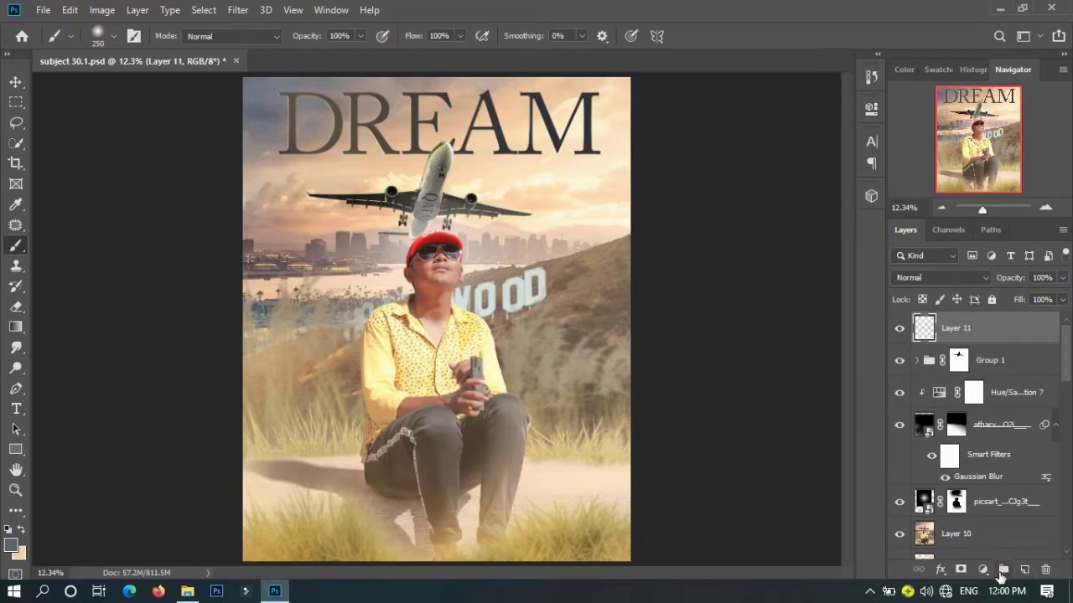
key("ctrl+shift+alt+e")
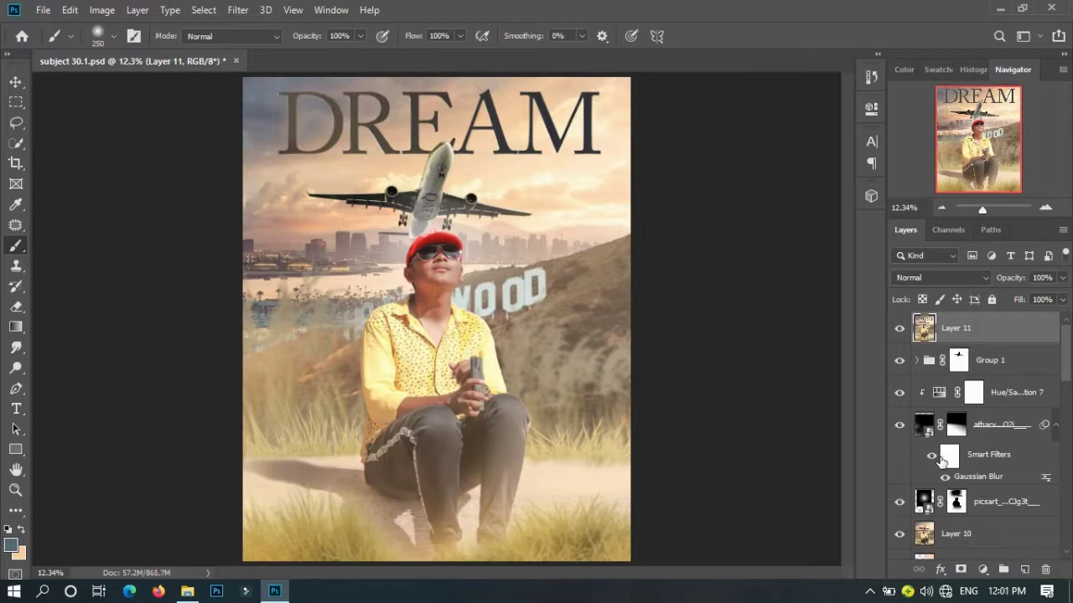
right_click(417, 146)
scroll(534, 469, "down", 3)
scroll(515, 429, "down", 3)
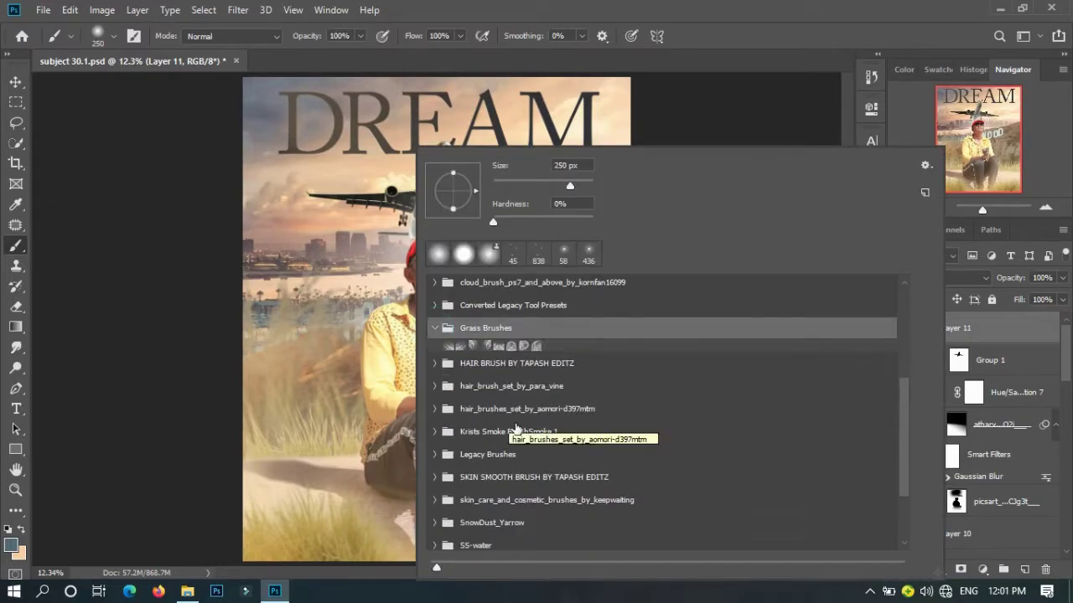
left_click(459, 345)
right_click(340, 349)
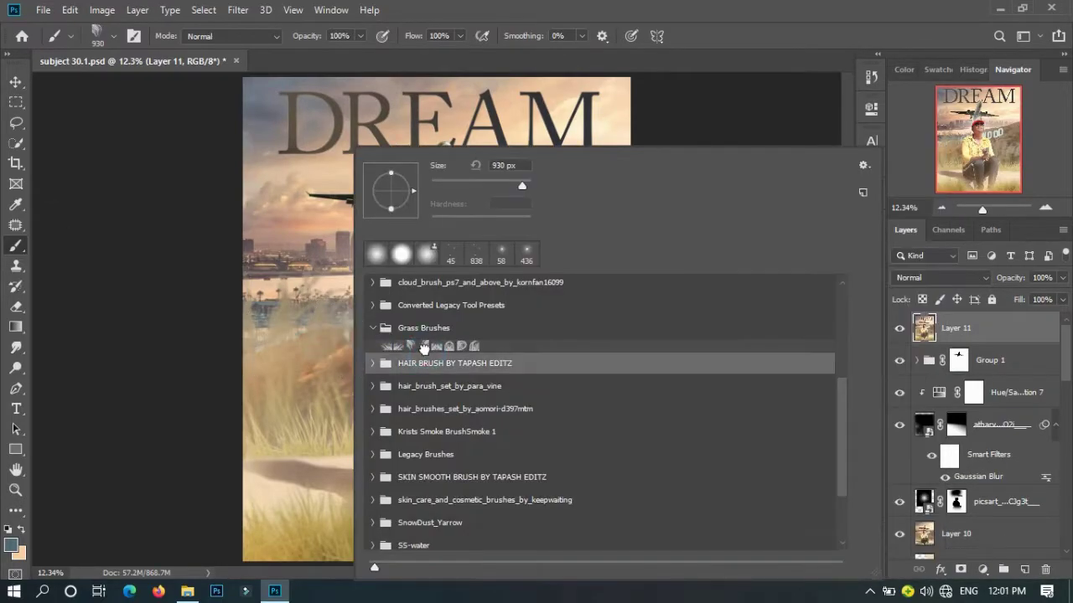
key("Escape")
- Add empty Layer 12, enlarge the grass brush, undo test strokes, and sample a tan colour
key("ctrl+minus")
key("ctrl+minus")
key("ctrl+minus")
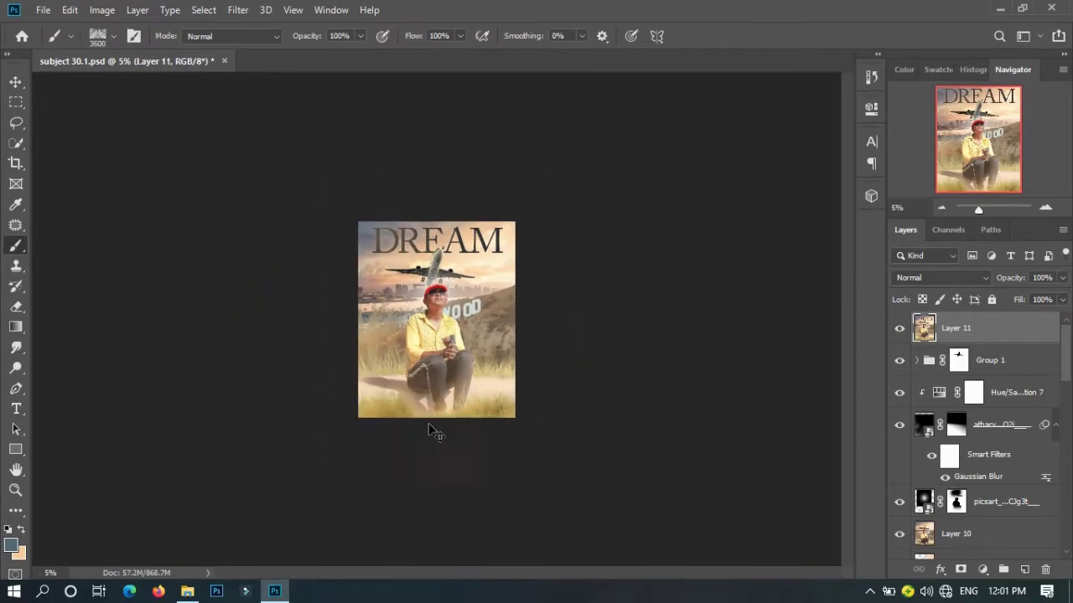
key("ctrl+minus")
key("ctrl+minus")
key("ctrl+0")
key("ctrl+minus")
key("ctrl+shift+alt+n")
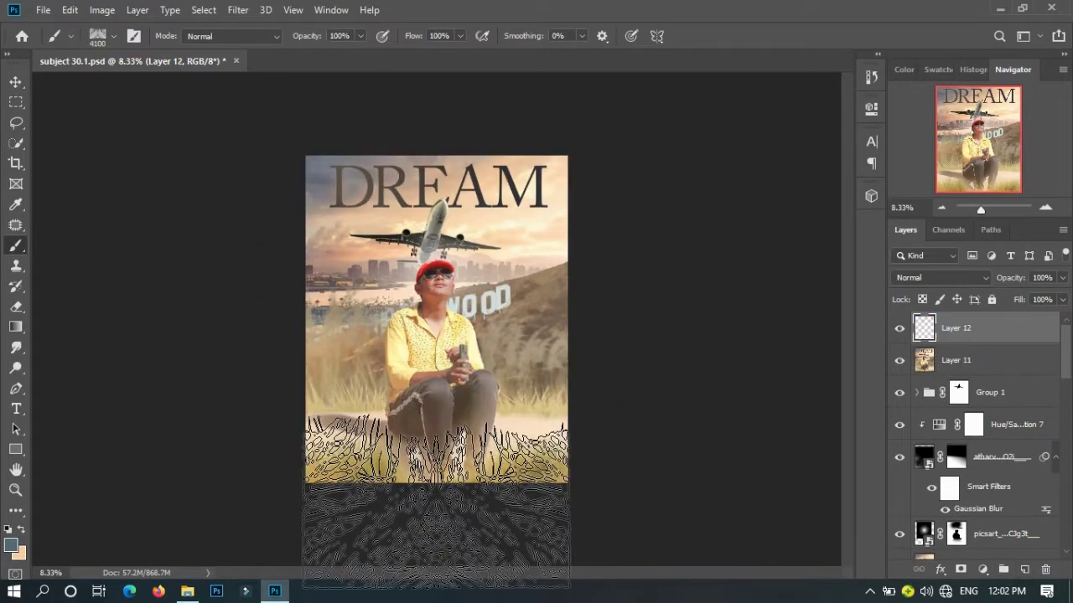
key("bracketright")
key("bracketright")
key("bracketright")
key("ctrl+z")
left_click(379, 463, "alt")
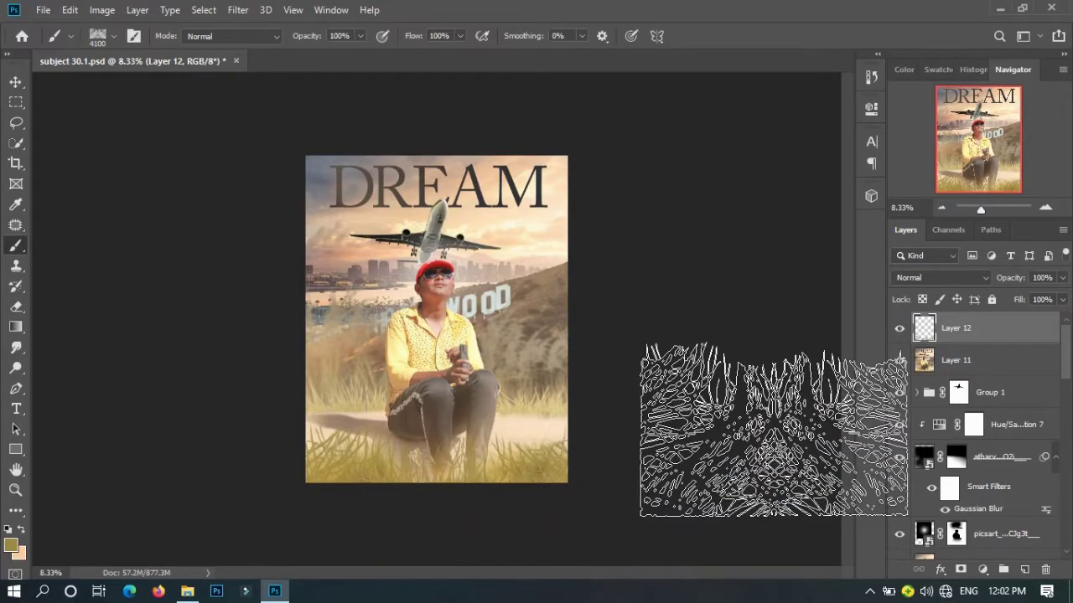
scroll(775, 425, "up", 1)
- Stamp merged Layer 13 and in Camera Raw set Highlights +57, Shadows +75, Blacks -29
key("ctrl+alt+shift+e")
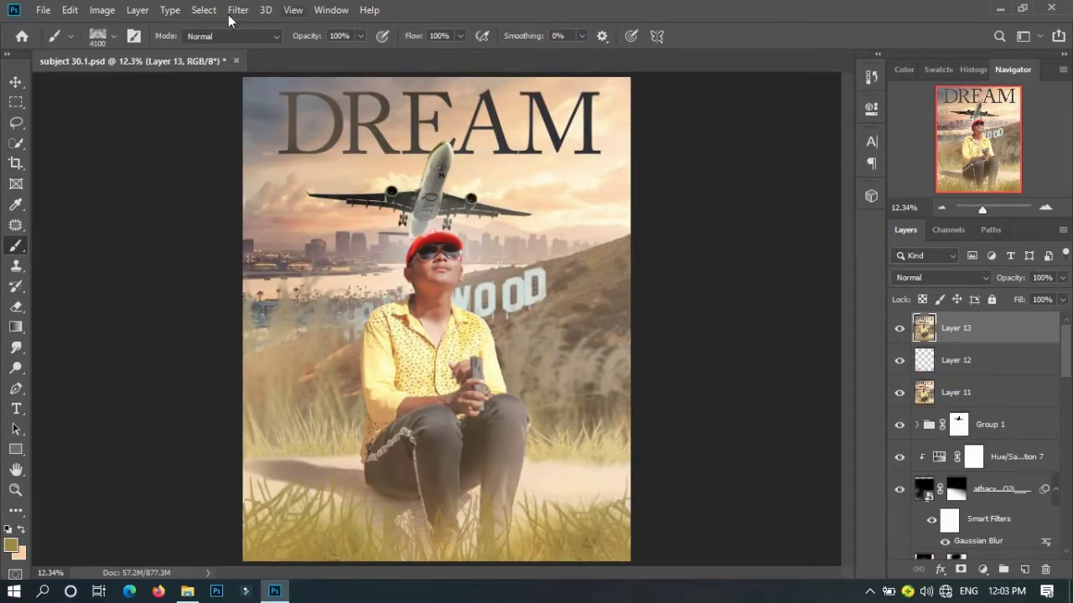
left_click(238, 10)
left_click(289, 111)
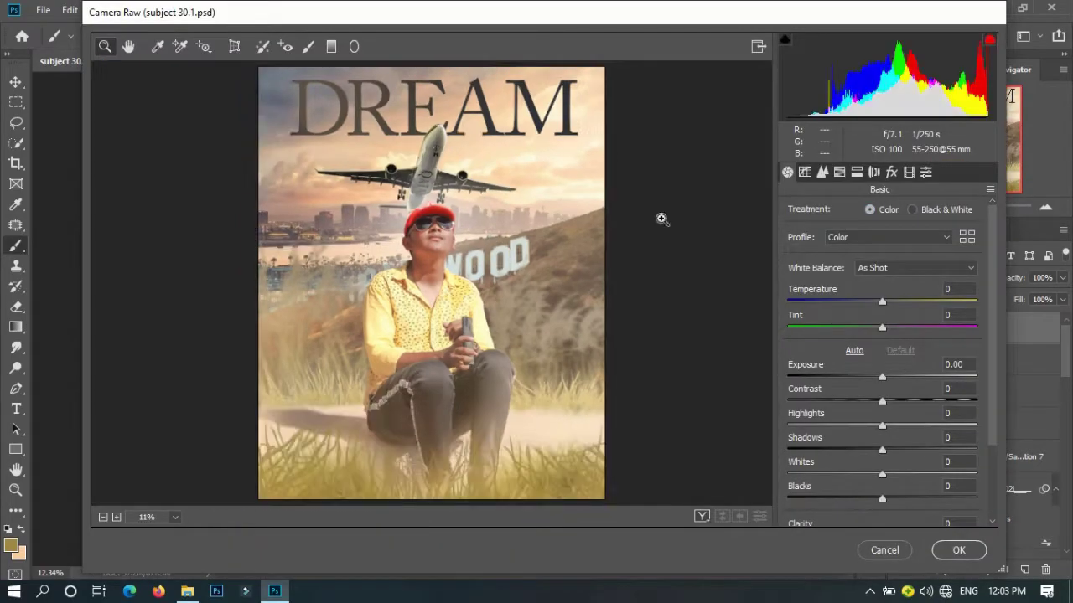
scroll(996, 466, "down", 3)
left_click_drag(881, 374, 931, 378)
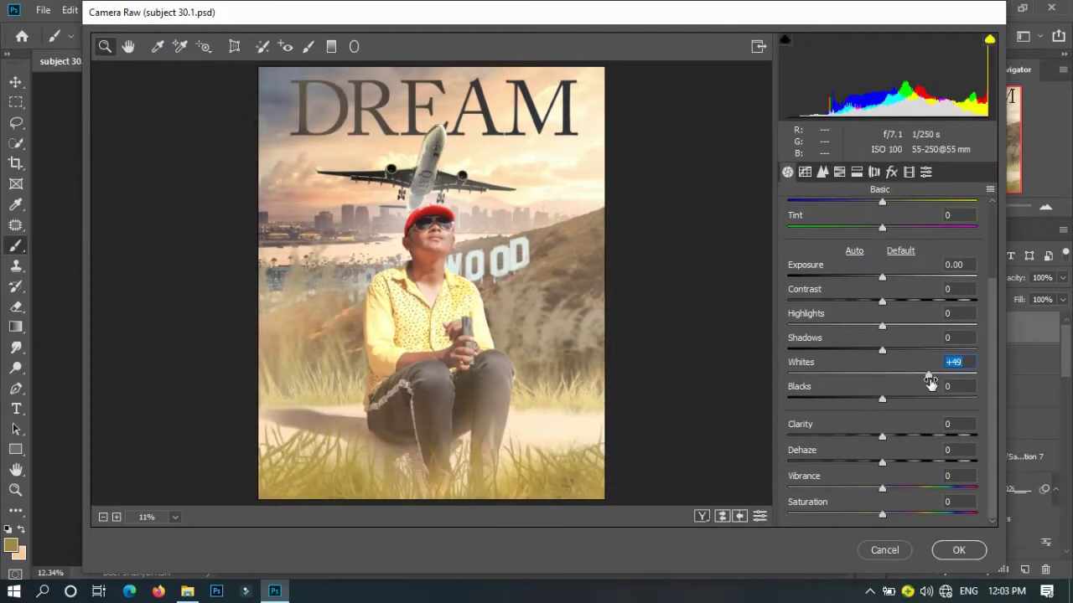
double_click(882, 374)
left_click_drag(881, 325, 935, 327)
left_click_drag(881, 398, 854, 399)
left_click_drag(882, 349, 952, 350)
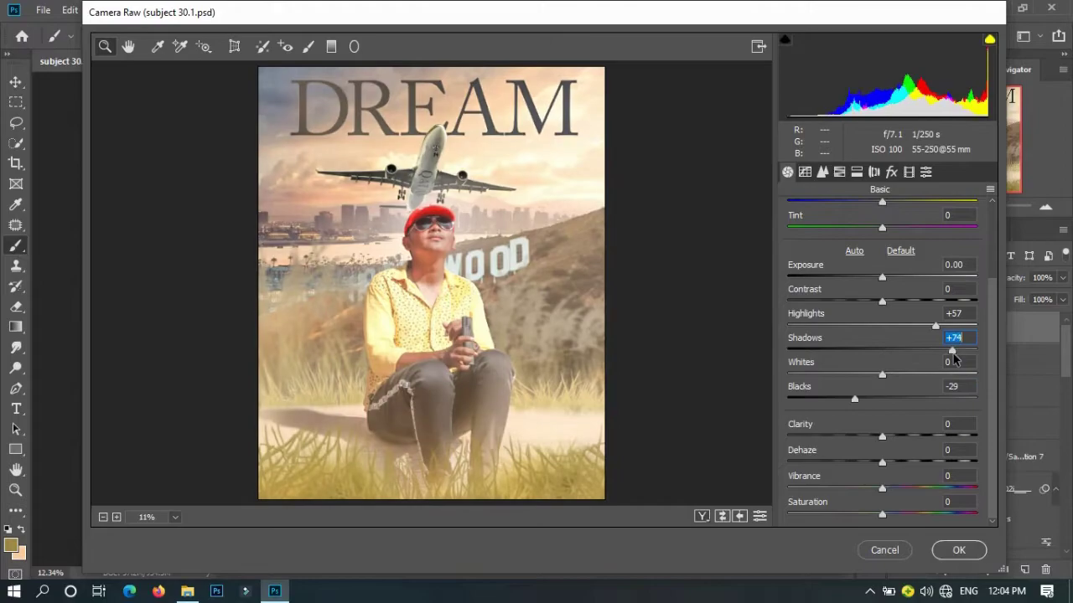
mouse_move(882, 436)
left_mouse_down()
mouse_move(935, 434)
mouse_move(905, 436)
left_mouse_up()
mouse_move(882, 462)
left_mouse_down()
mouse_move(855, 468)
mouse_move(910, 466)
mouse_move(896, 462)
mouse_move(905, 494)
left_mouse_up()
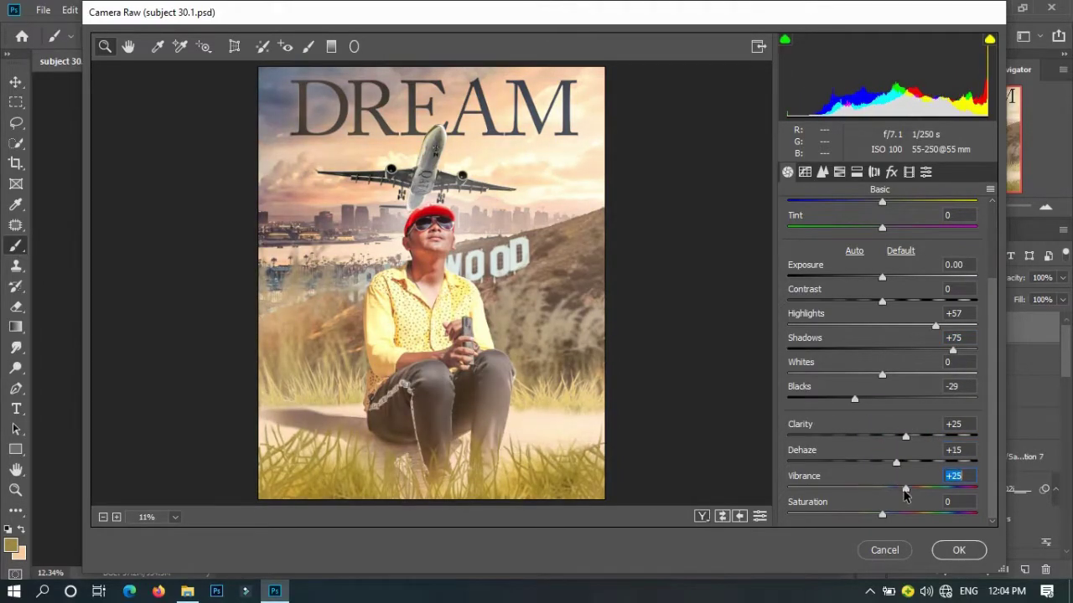
- Raise Aquas and Blues saturation to +100, soften clarity, and apply the Camera Raw grade
left_click(840, 173)
type("0")
left_click(885, 321)
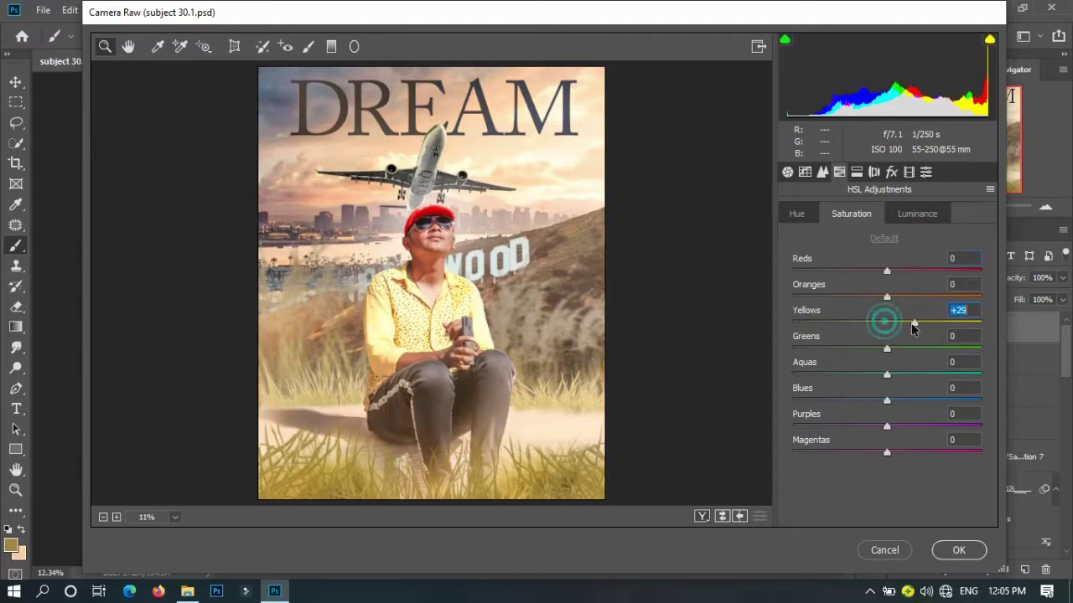
key("ctrl+alt+1")
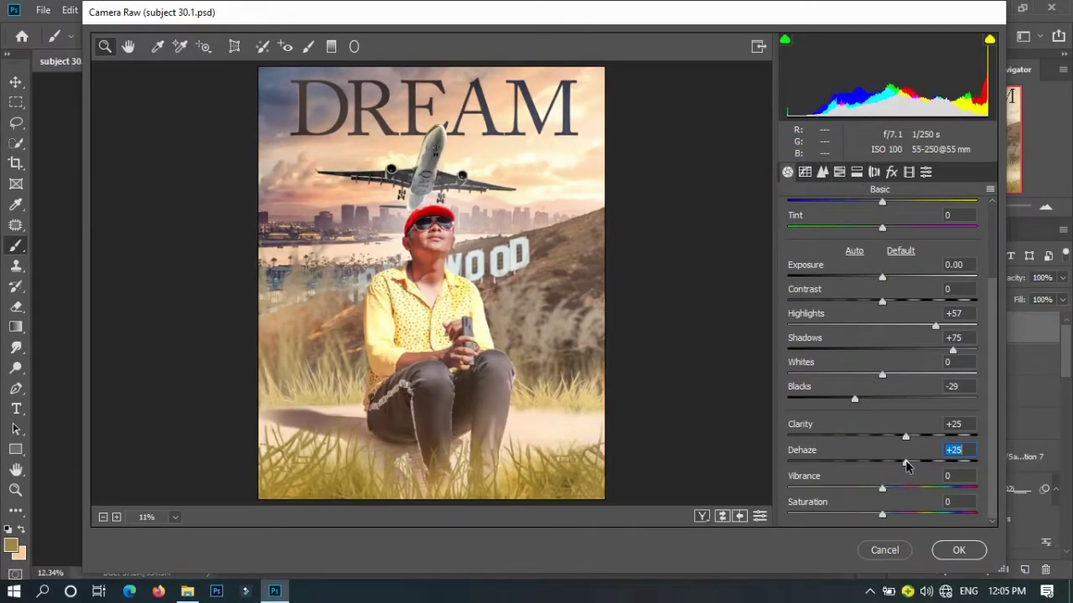
left_click_drag(905, 436, 893, 436)
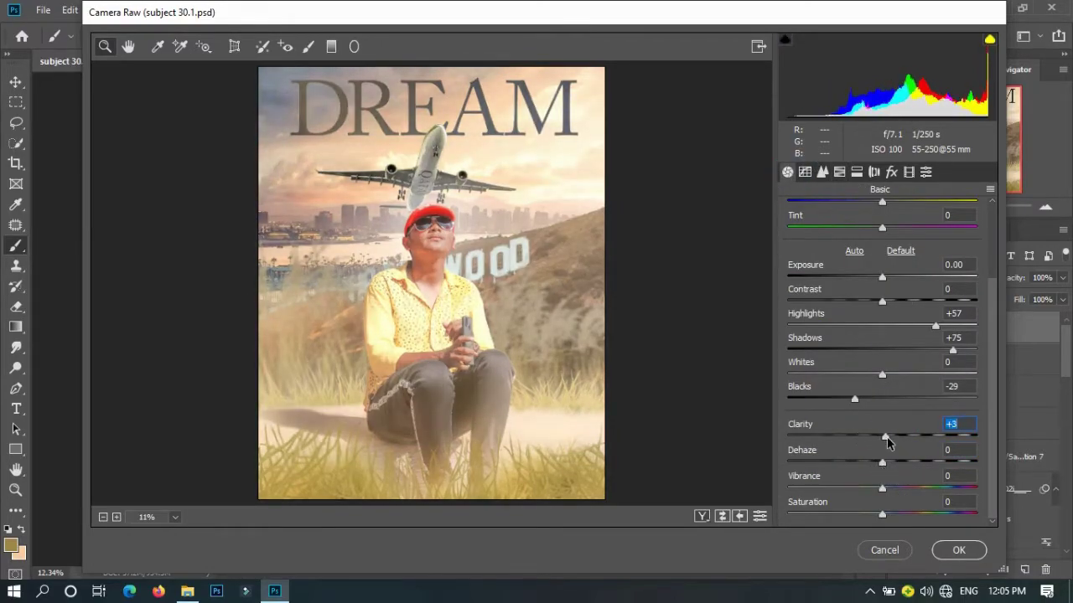
key("ctrl+alt+4")
left_click(851, 214)
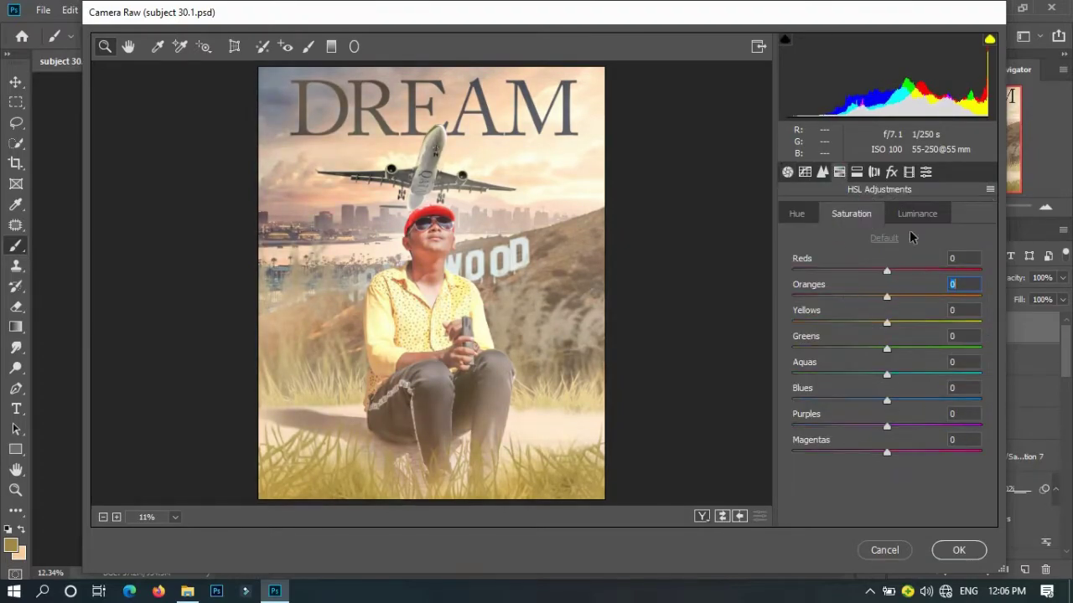
left_click(917, 213)
left_click(859, 216)
left_click(930, 373)
left_click_drag(886, 399, 981, 400)
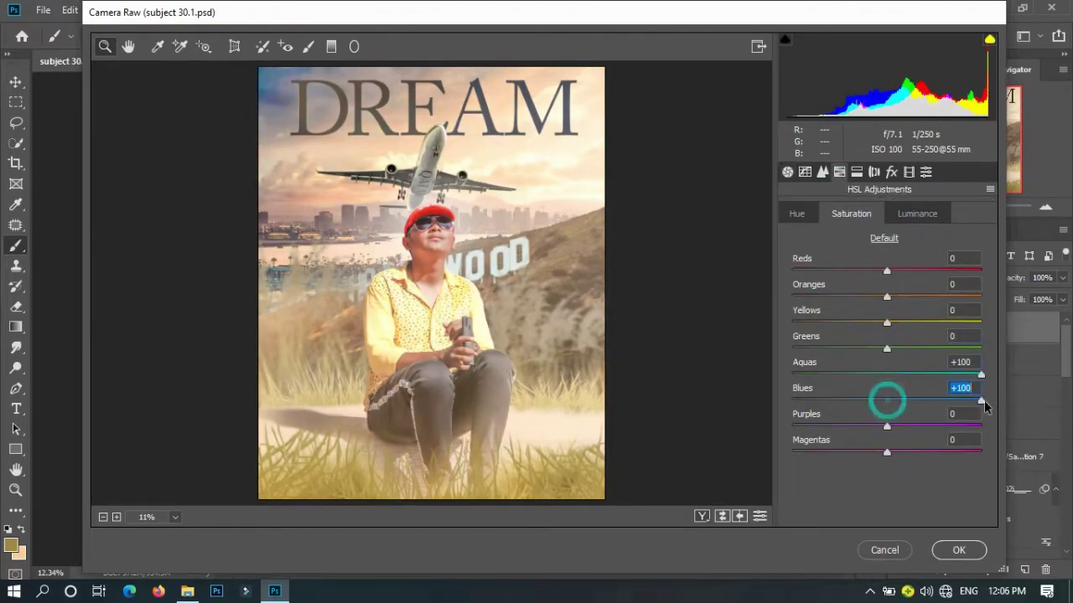
left_click(959, 549)
- Smooth the skin on the man's chin with the Mixer Brush, shrinking the brush to 80
right_click(15, 245)
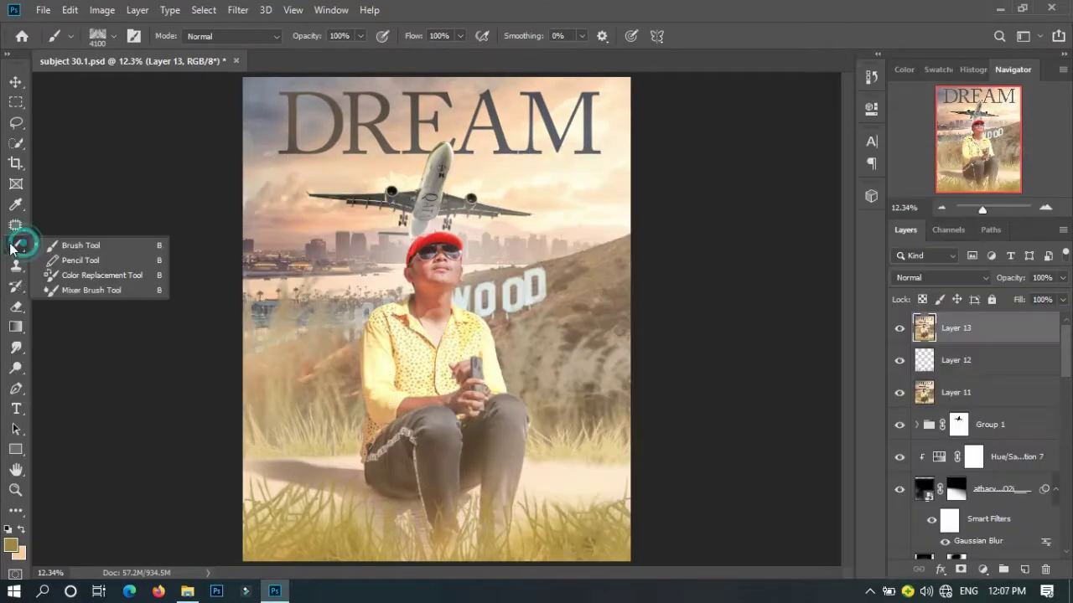
left_click(72, 285)
scroll(429, 312, "up", 5)
scroll(676, 330, "up", 3)
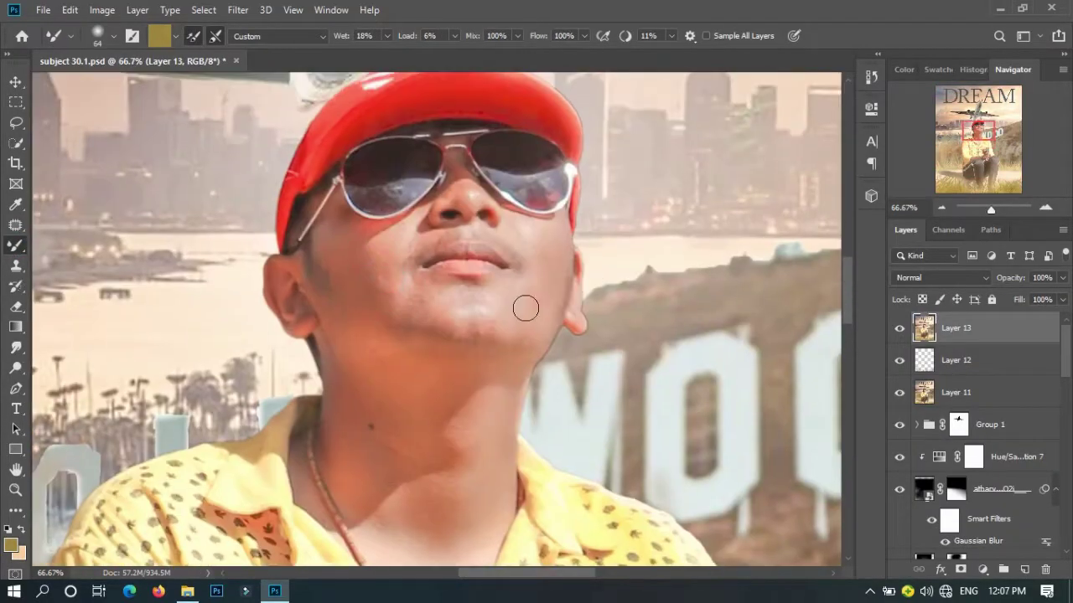
left_click_drag(526, 237, 409, 308)
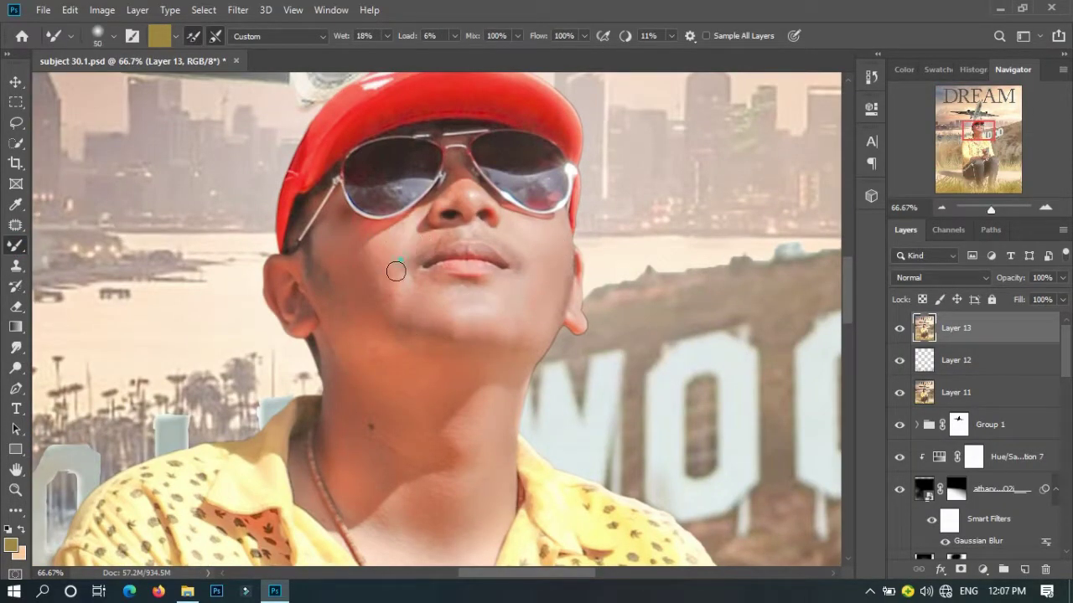
scroll(419, 398, "down", 1)
scroll(373, 335, "up", 2)
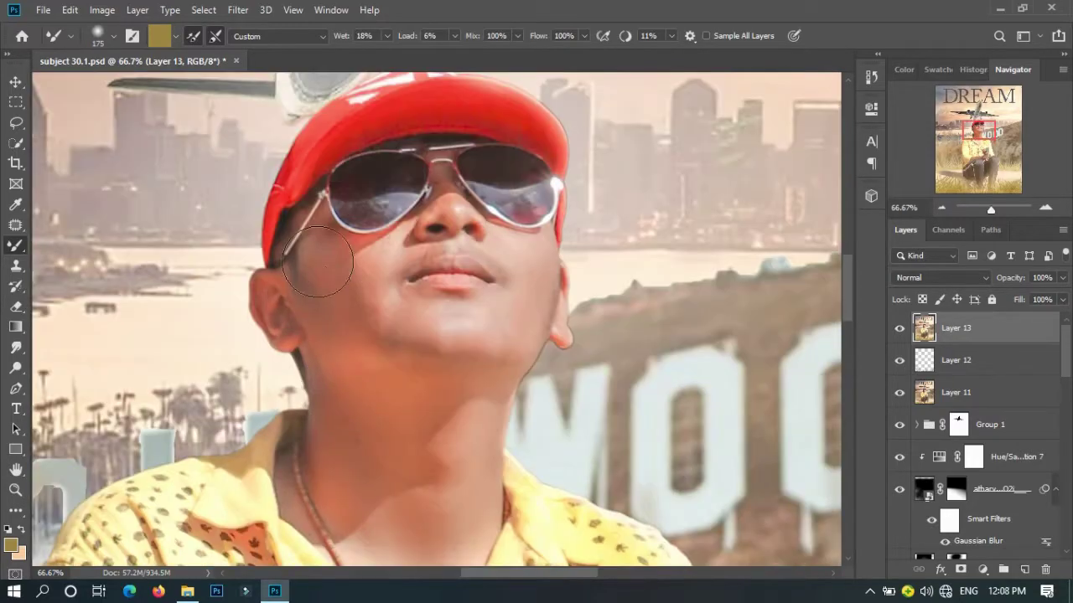
key("bracketleft")
key("bracketleft")
key("bracketleft")
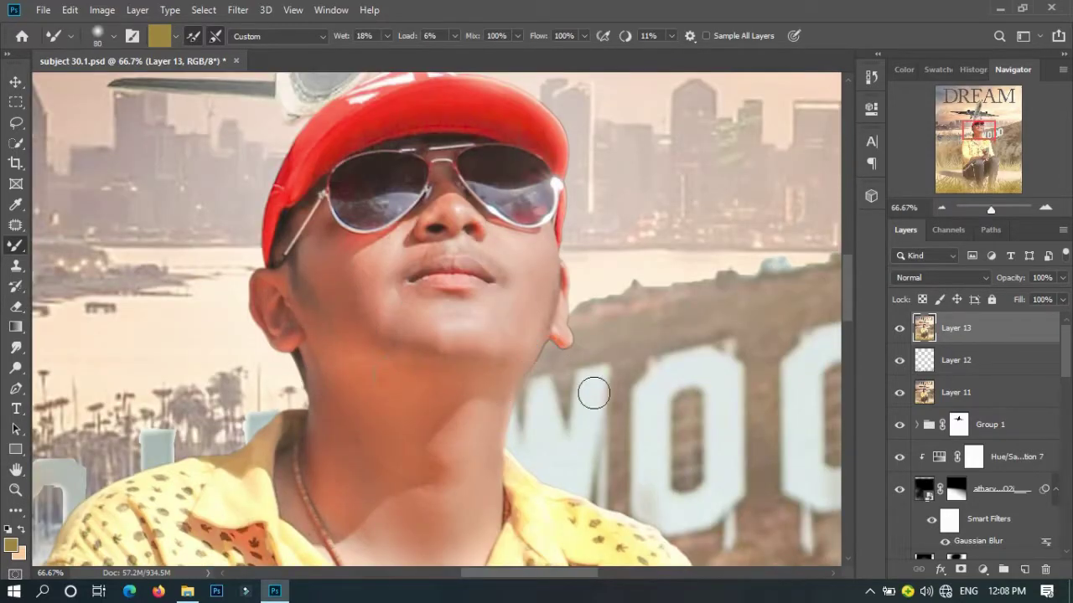
scroll(981, 419, "down", 5)
- Load the subject outline as a selection and heal the chin marks on Layer 11
left_click(925, 429, "ctrl")
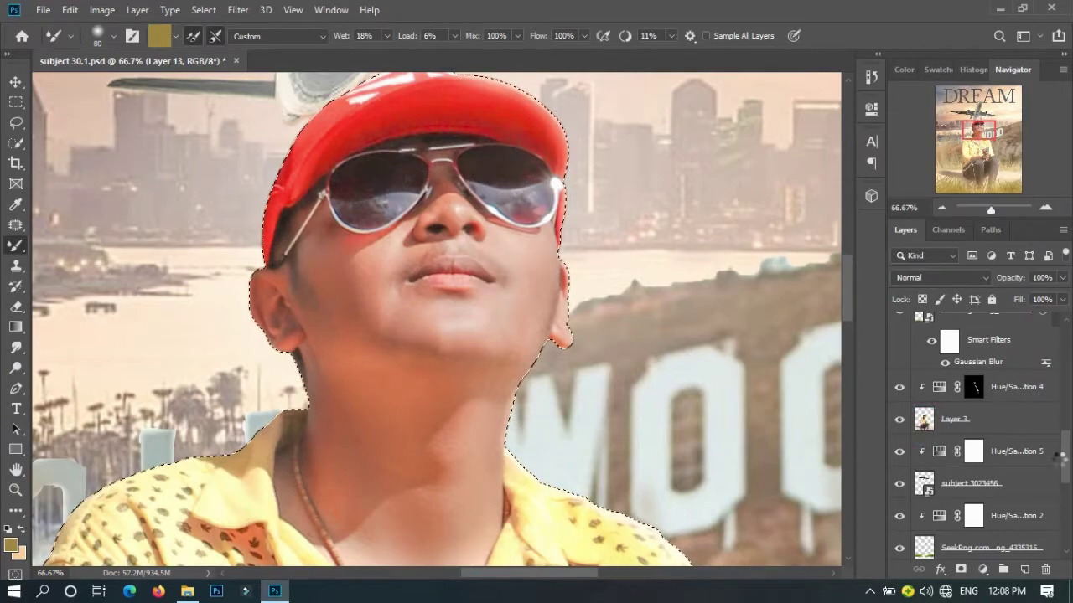
scroll(1067, 359, "down", 3)
scroll(1068, 358, "up", 3)
left_click(955, 361)
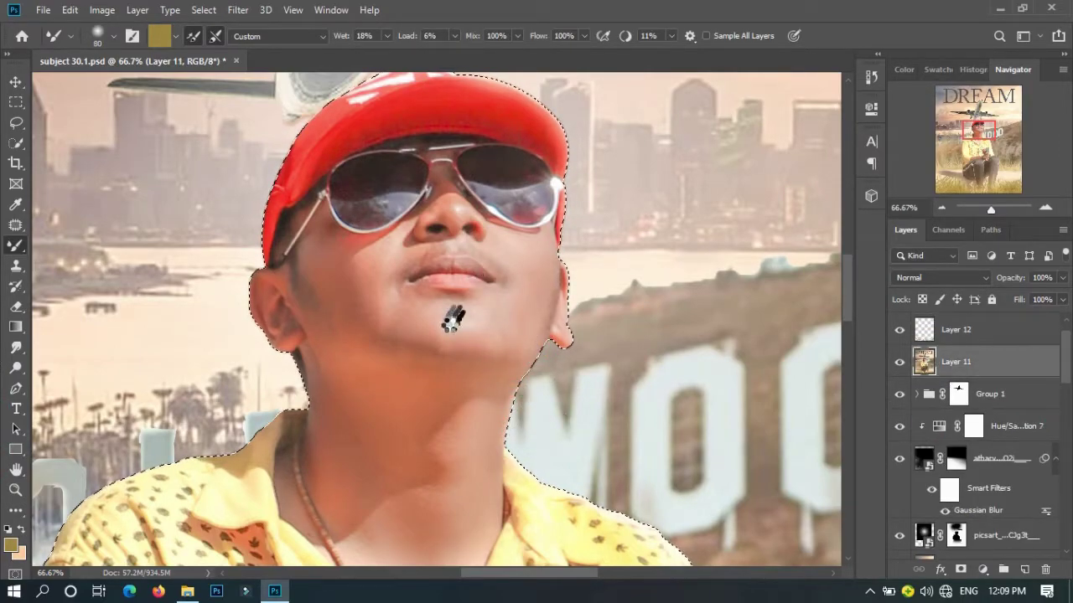
left_click_drag(461, 310, 466, 320)
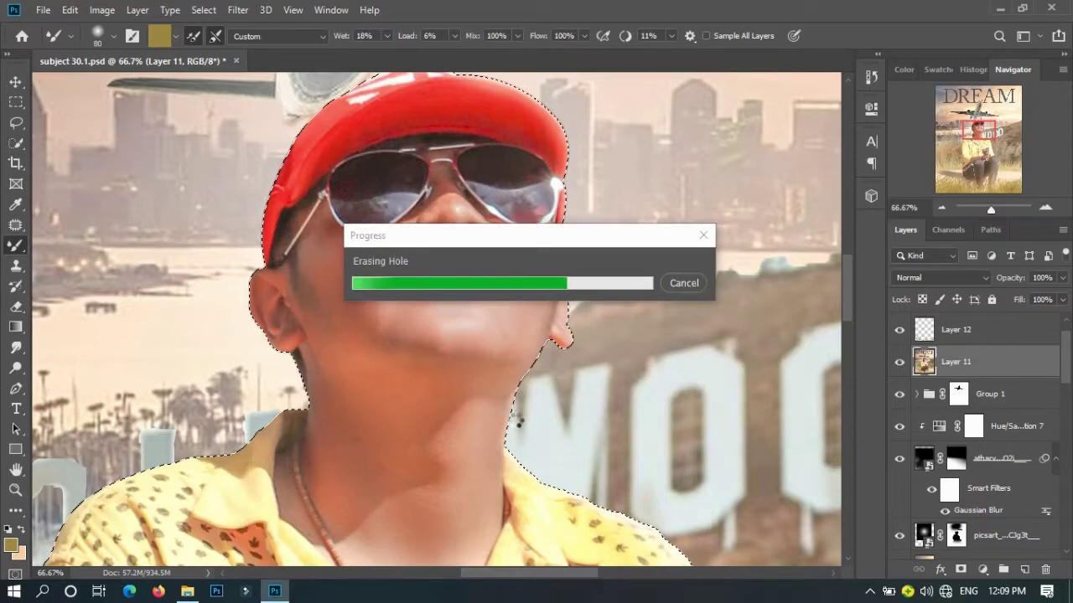
- Deselect the man's outline and fit the whole poster on screen
left_click(203, 10)
left_click(216, 40)
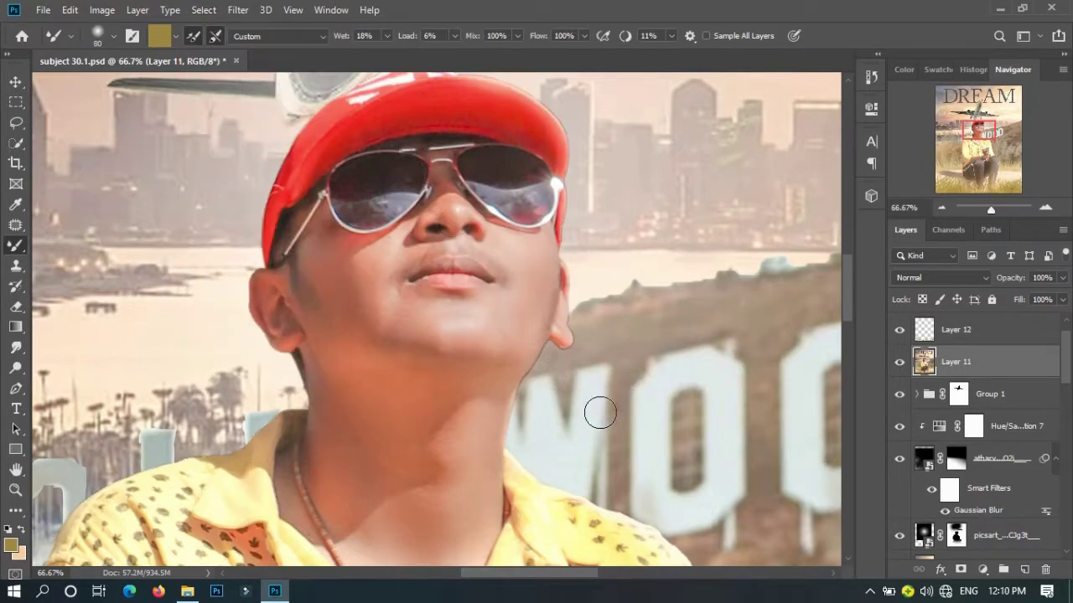
key("ctrl+0")
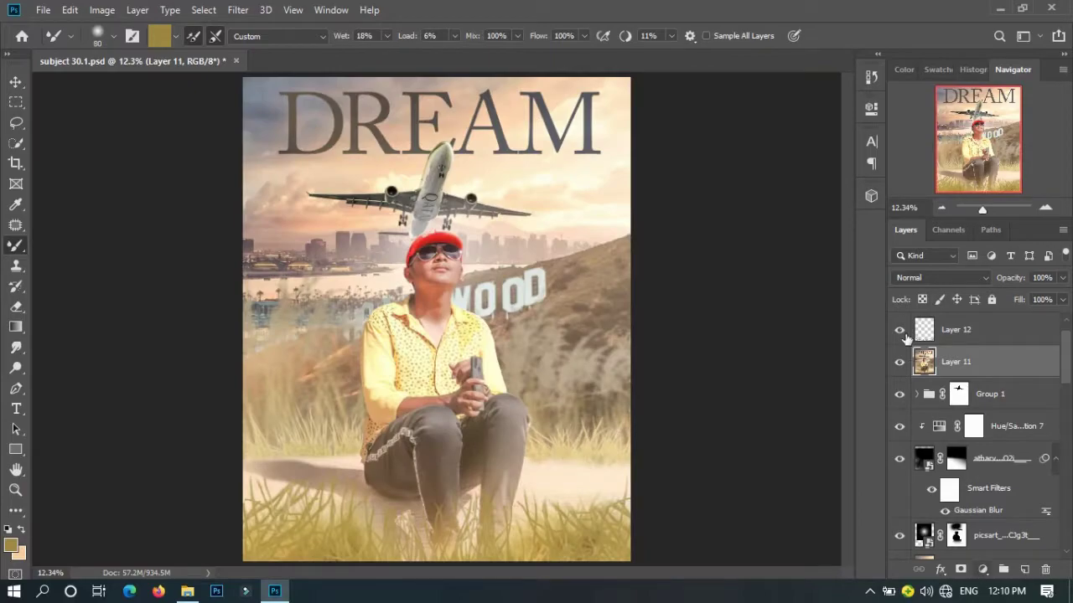
- Add a Curves adjustment layer, lift the curve to brighten, and save
left_click(982, 570)
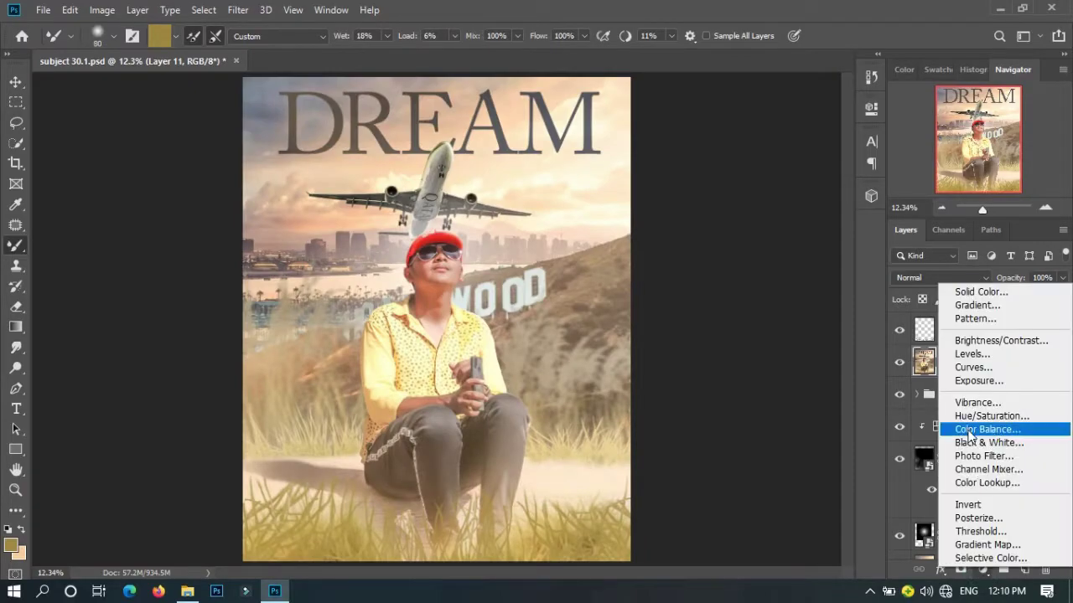
left_click(972, 367)
left_click_drag(738, 282, 738, 259)
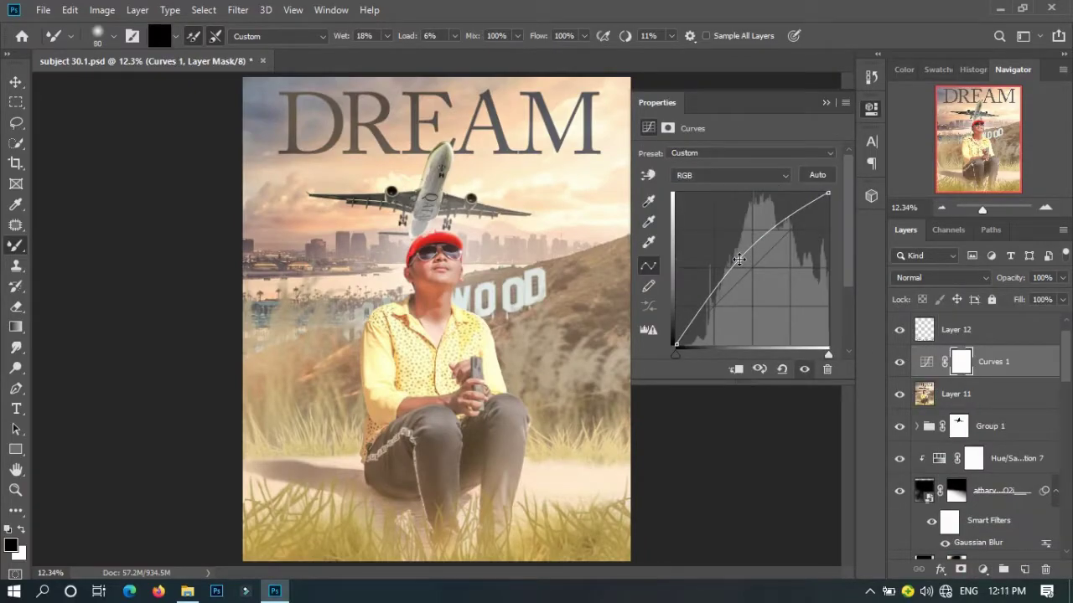
left_click(826, 102)
key("ctrl+s")
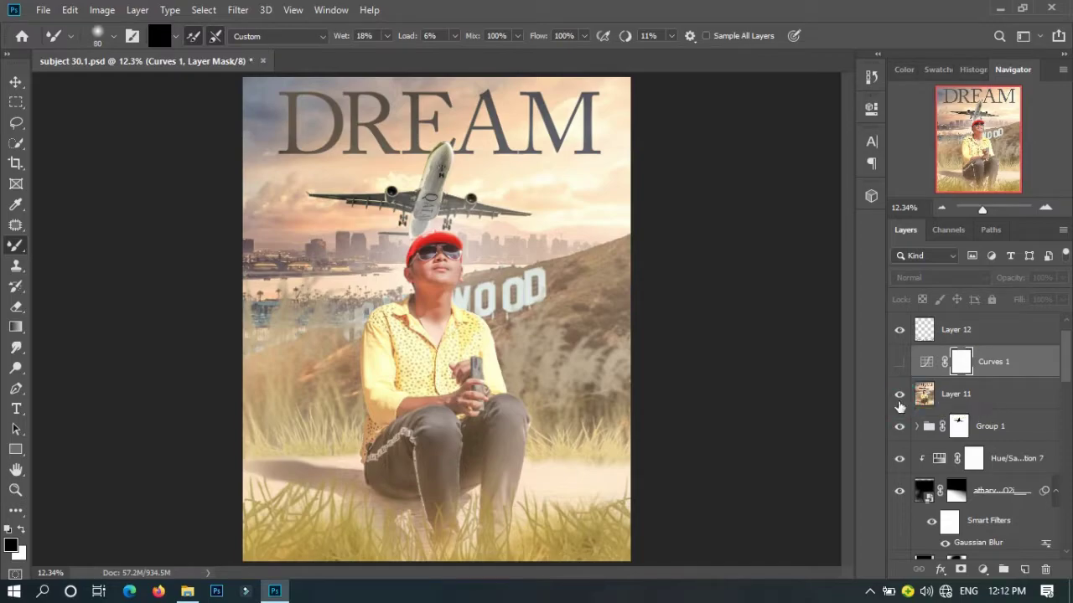
- Move Curves 1 above Layer 12, tweak the adjustments, and undo a trial merge of both adjustment layers
scroll(1067, 403, "down", 5)
scroll(972, 408, "up", 5)
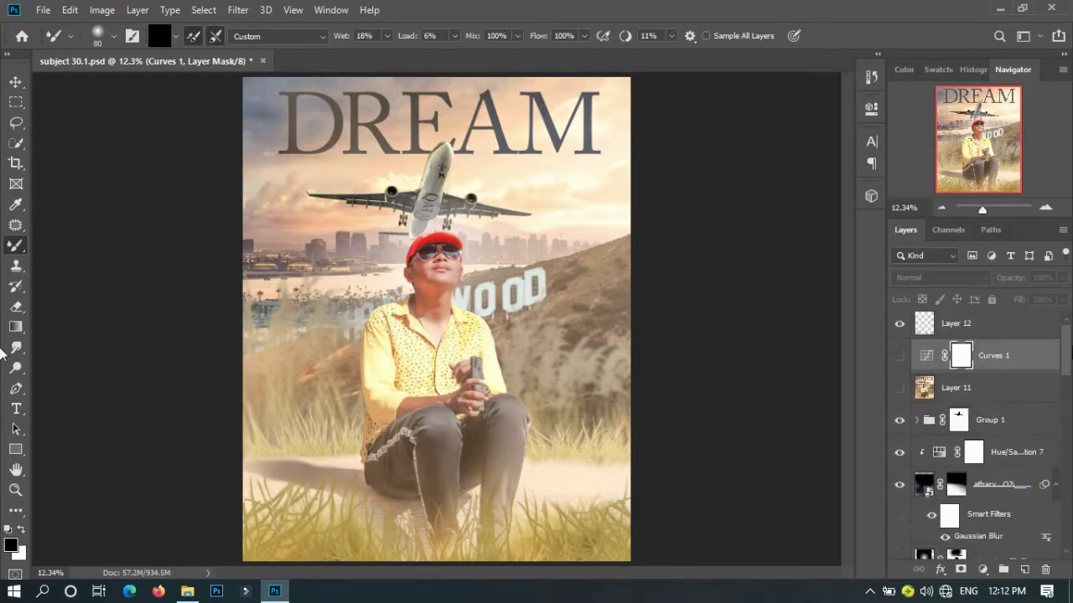
left_click_drag(993, 392, 995, 323)
double_click(924, 328)
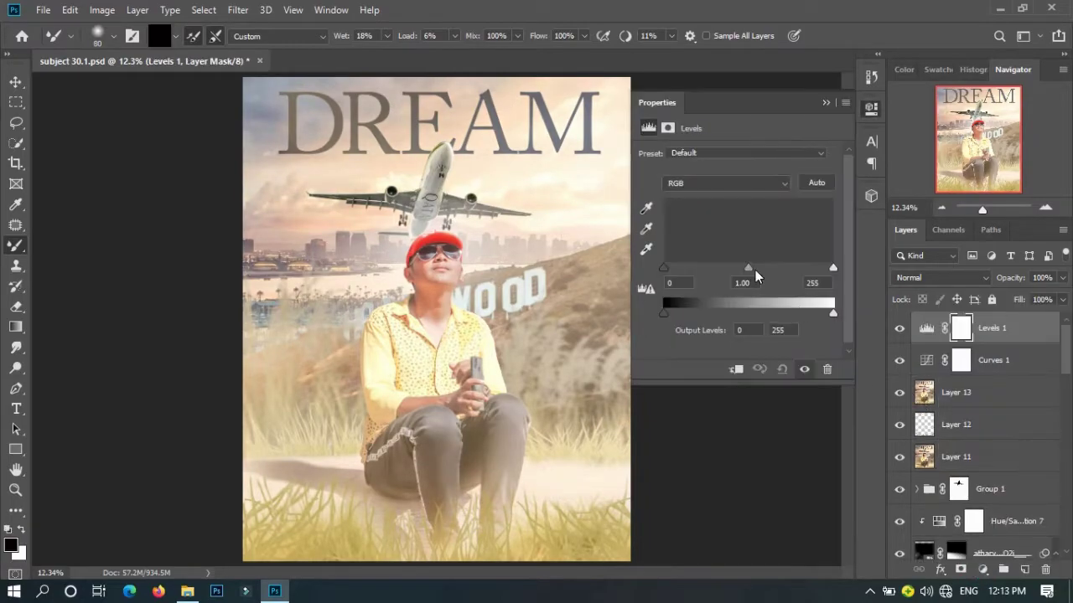
left_click_drag(755, 270, 767, 265)
left_click(879, 338)
left_click(988, 361, "shift")
key("ctrl+e")
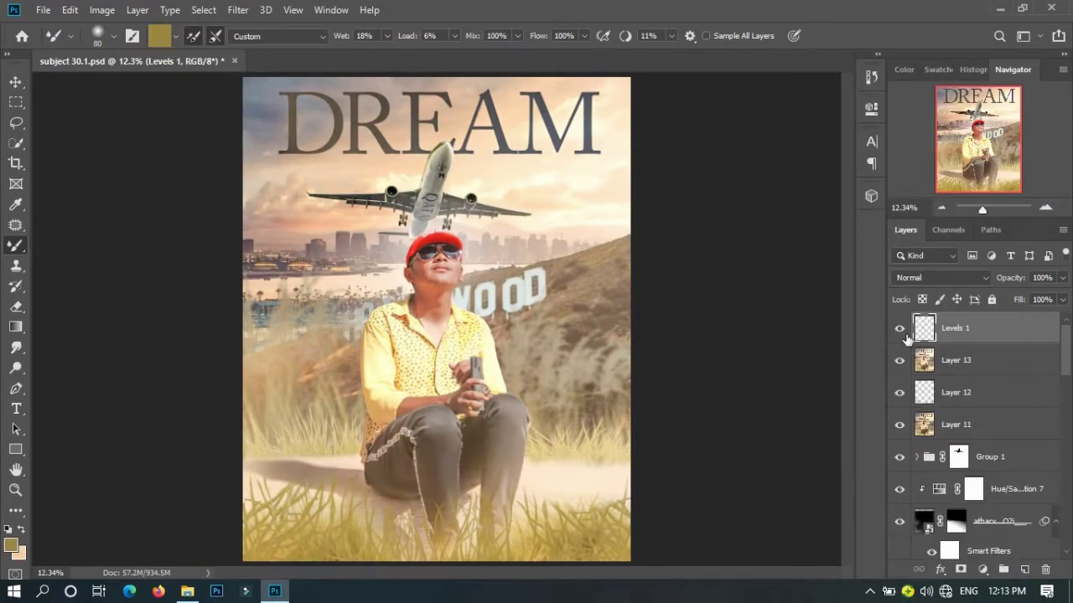
key("ctrl+z")
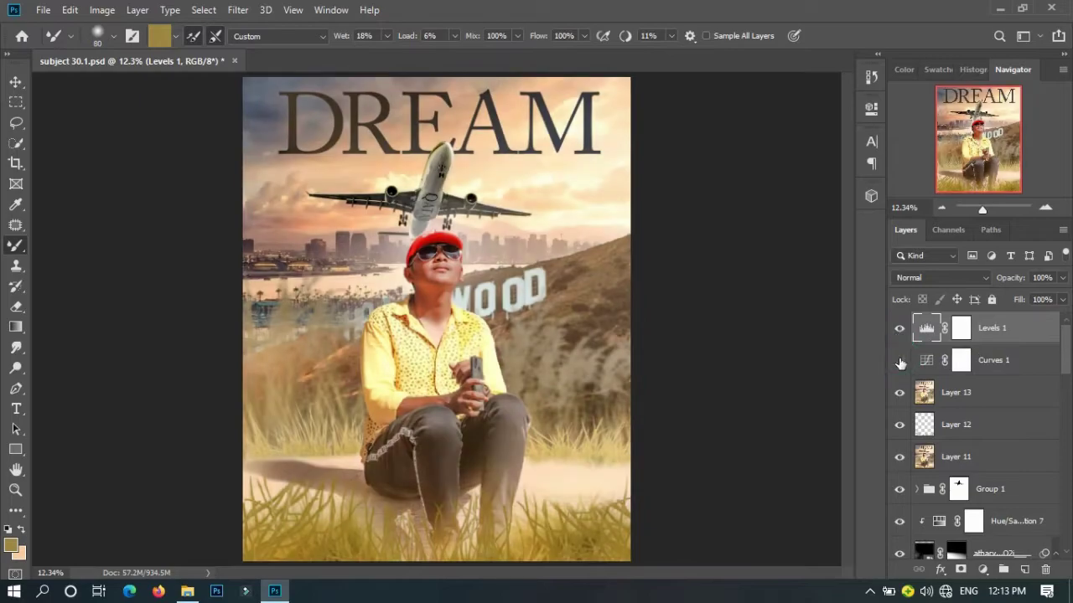
- Invert the Curves 1 mask to black and paint white over the man's face, neck and hands
left_click(960, 360)
key("alt+BackSpace")
key("x")
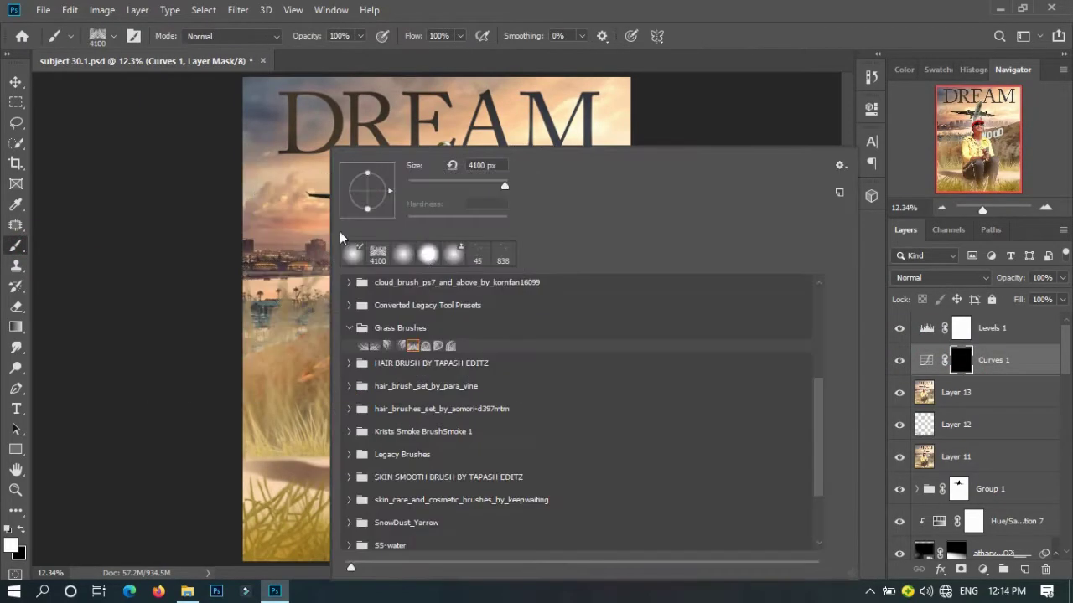
right_click(335, 144)
key("Escape")
key("ctrl+plus")
key("ctrl+plus")
key("ctrl+plus")
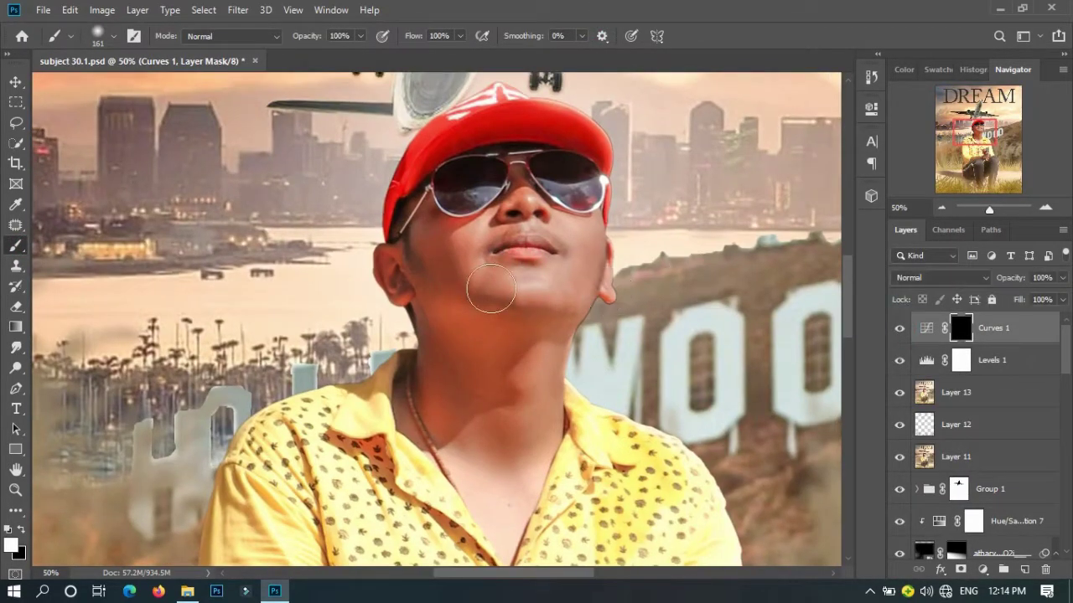
mouse_move(478, 299)
left_mouse_down()
mouse_move(452, 210)
mouse_move(524, 458)
mouse_move(427, 316)
left_mouse_up()
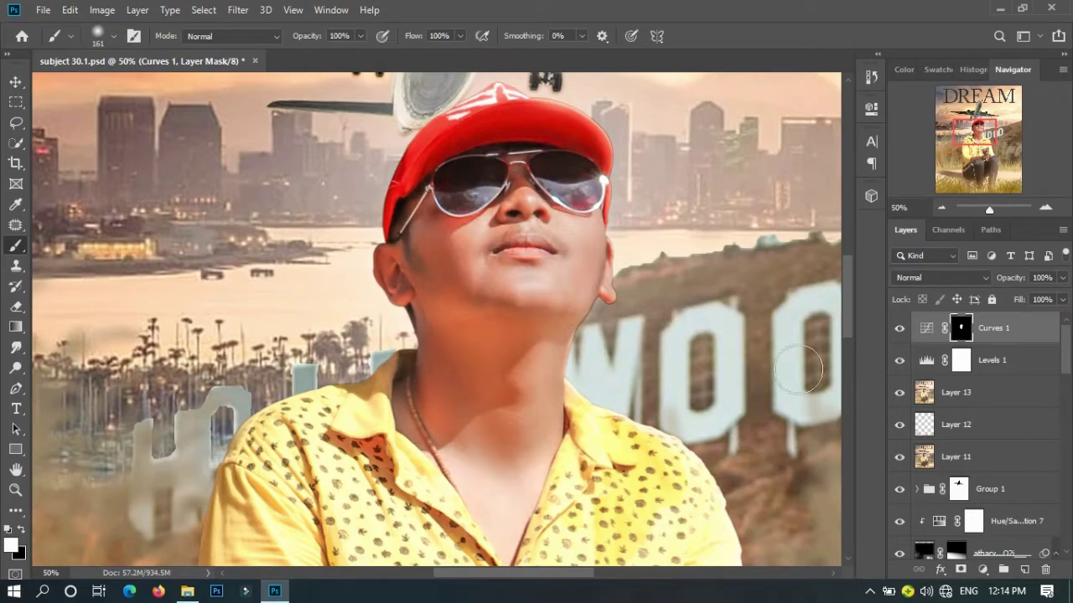
scroll(469, 377, "down", 5)
mouse_move(386, 435)
left_mouse_down()
mouse_move(587, 335)
mouse_move(620, 486)
left_mouse_up()
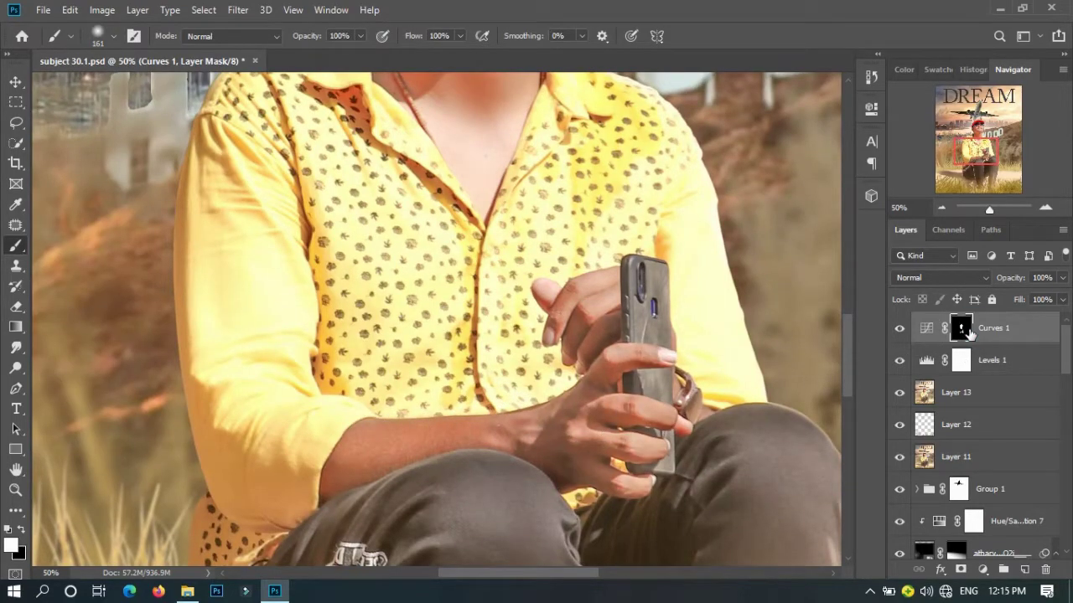
- Copy the Curves 1 mask onto Levels 1, replacing its existing mask
left_click(961, 359, "alt")
left_click(824, 102)
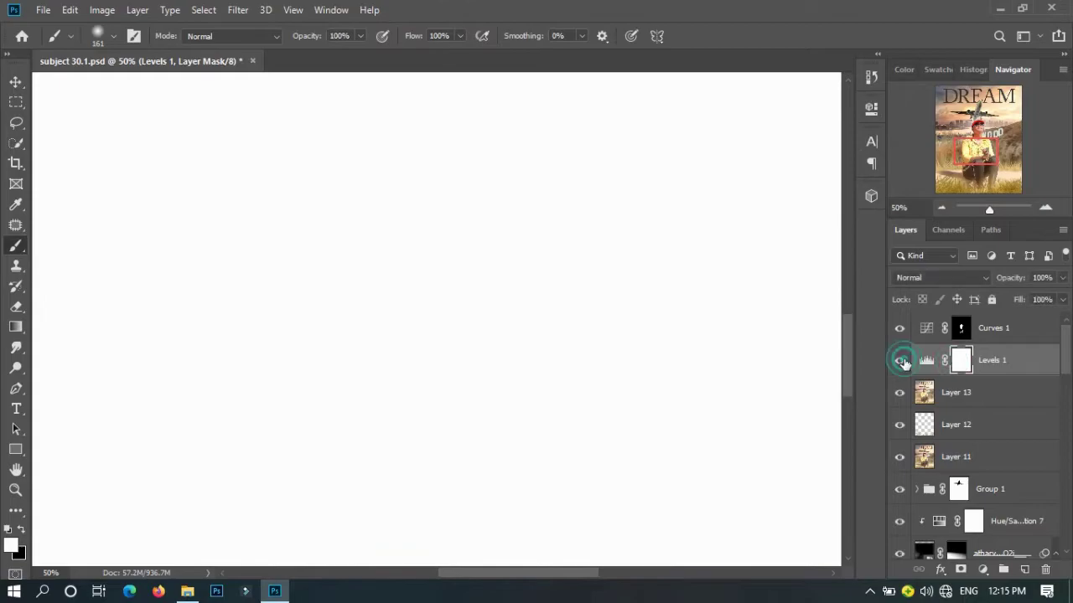
left_click(961, 359, "alt")
left_click_drag(961, 327, 963, 355)
left_click(455, 230)
- Fit the poster on screen, save it, and compare it with Levels 1 off and on
left_click_drag(554, 255, 555, 506)
key("ctrl+0")
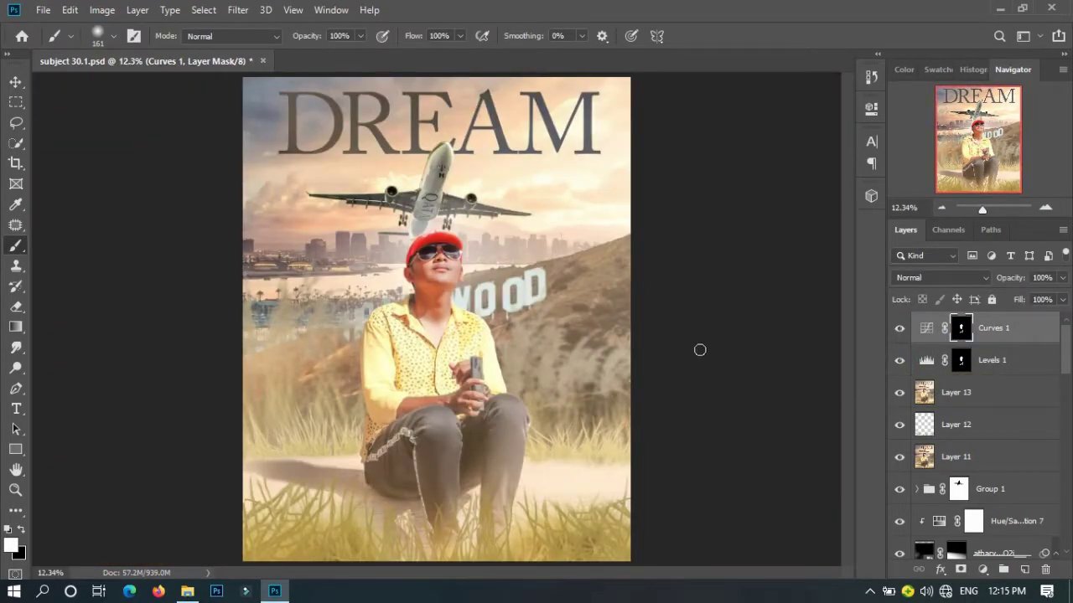
key("ctrl+s")
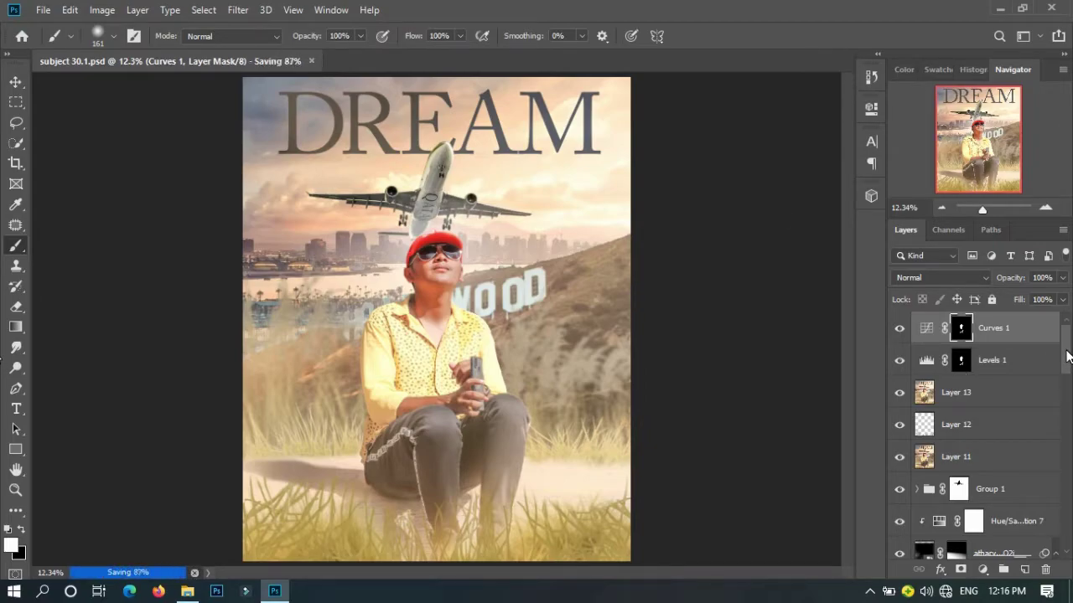
left_click(899, 360)
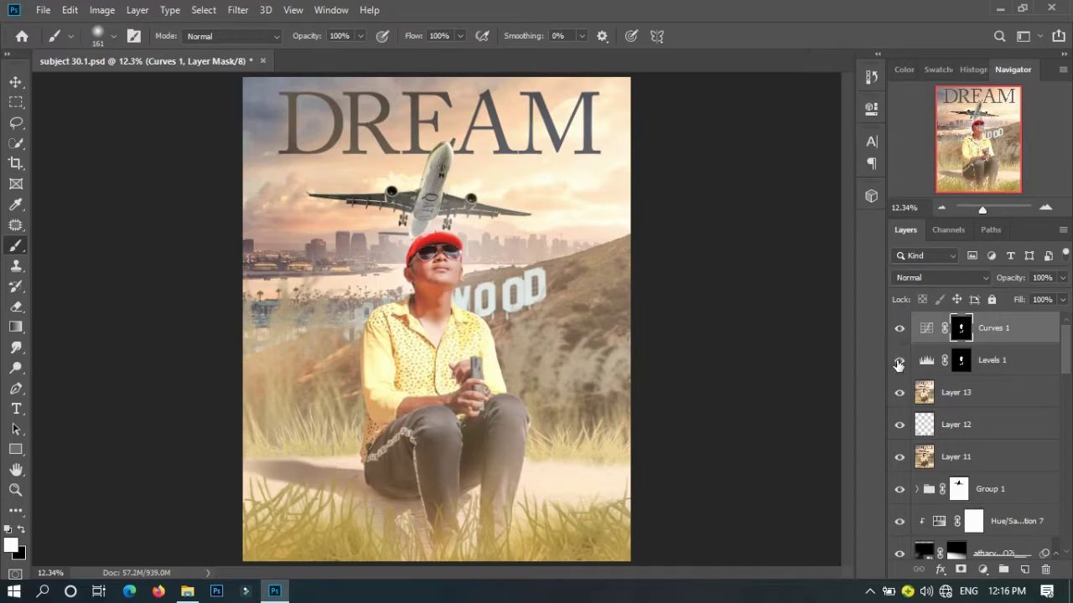
- Move Group 1 to the top of the layer stack and save a copy as JPEG
left_click_drag(993, 488, 1009, 330)
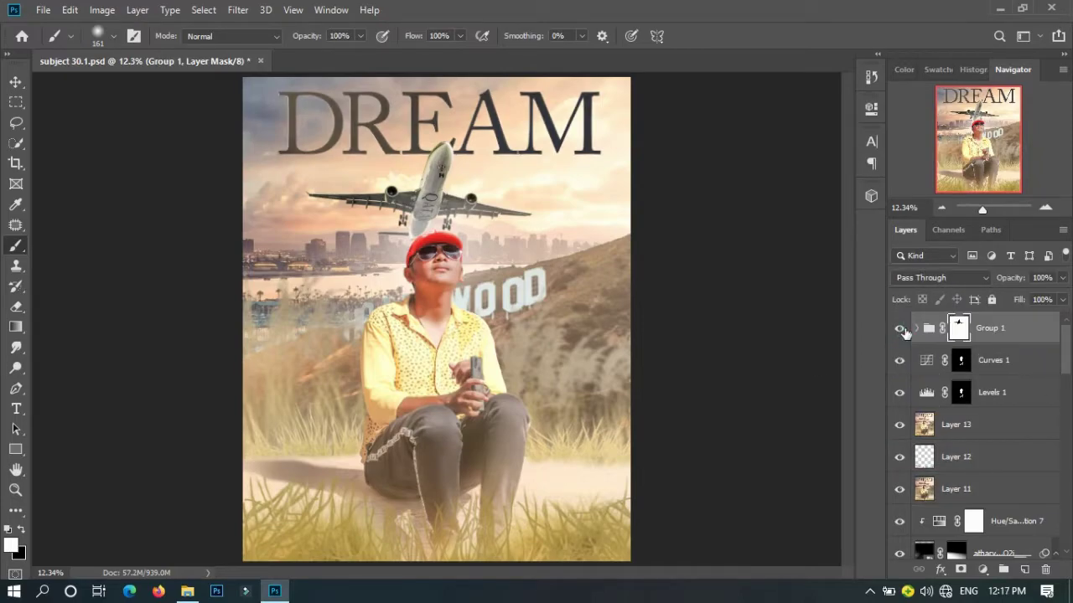
left_click(43, 10)
left_click(92, 186)
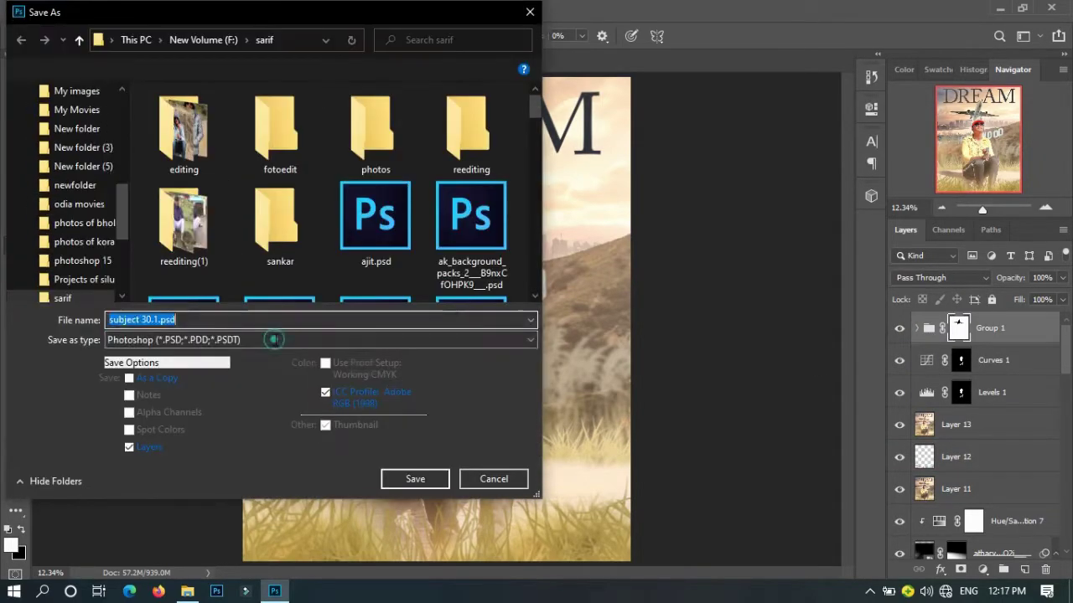
left_click(192, 343)
left_click(192, 452)
left_click(411, 478)
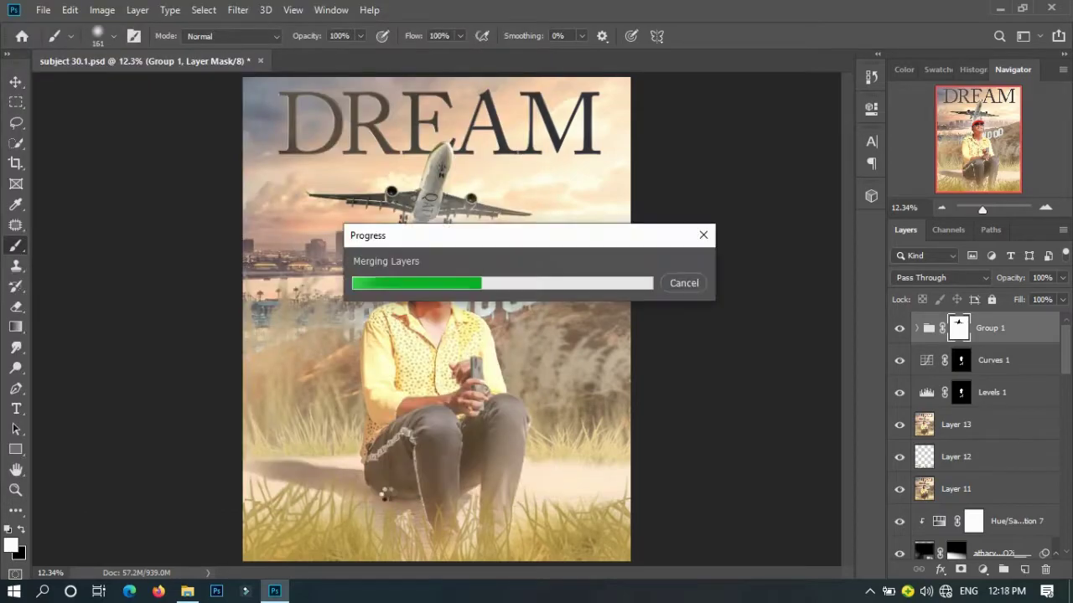
- Accept the JPEG quality options and resave subject 30.1.psd
left_click(618, 132)
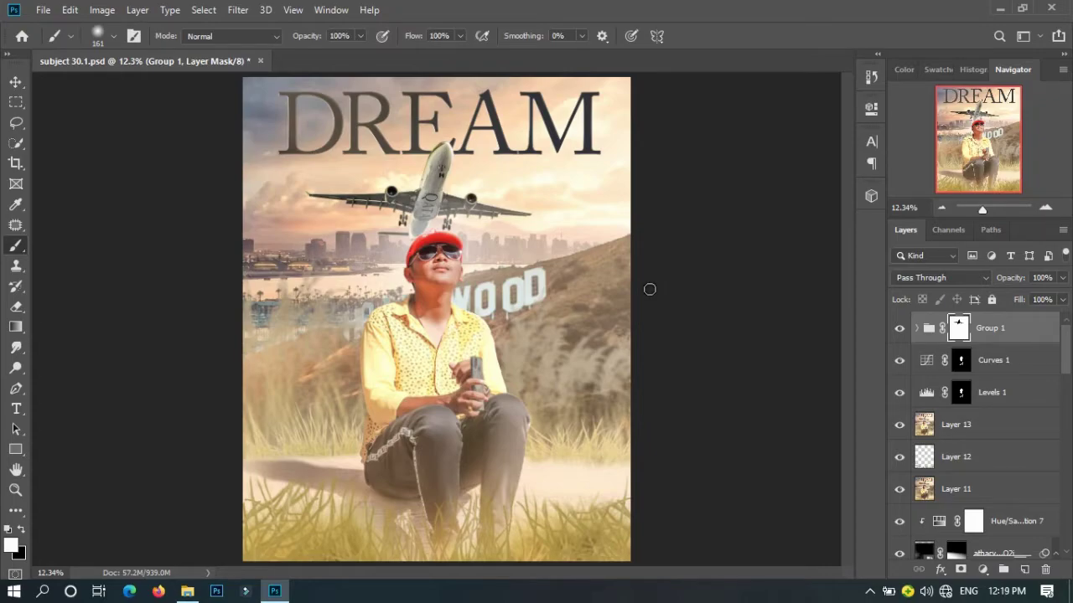
key("ctrl+s")
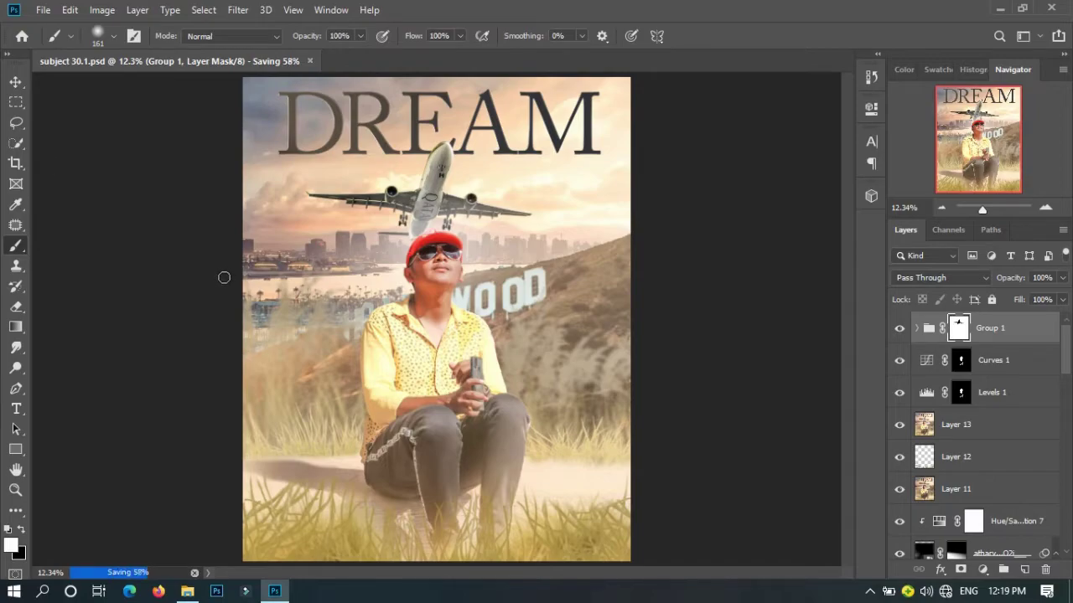
right_click(872, 593)
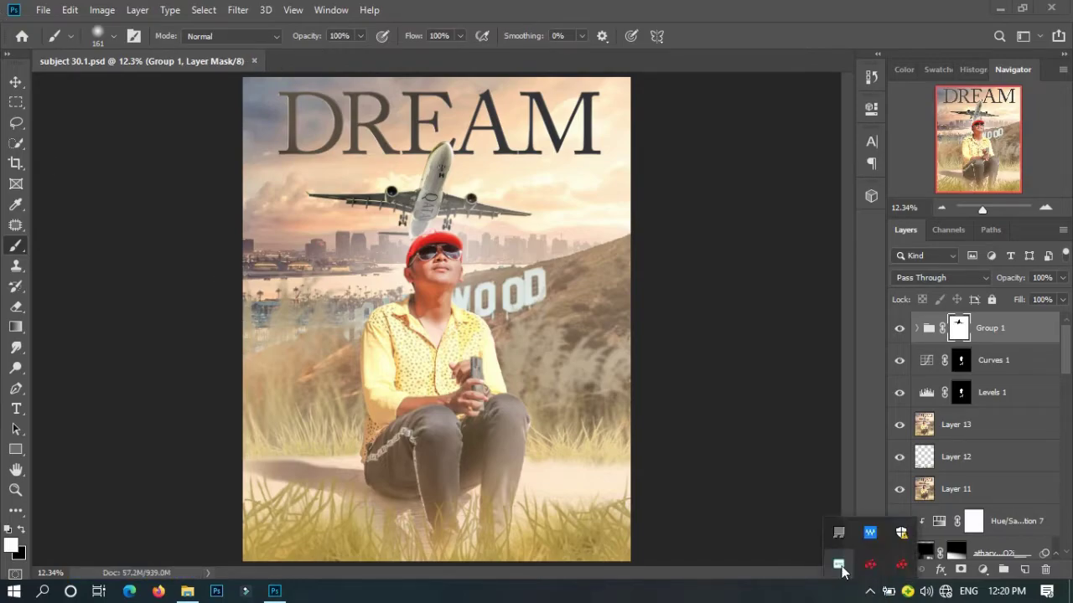
left_click(890, 497)
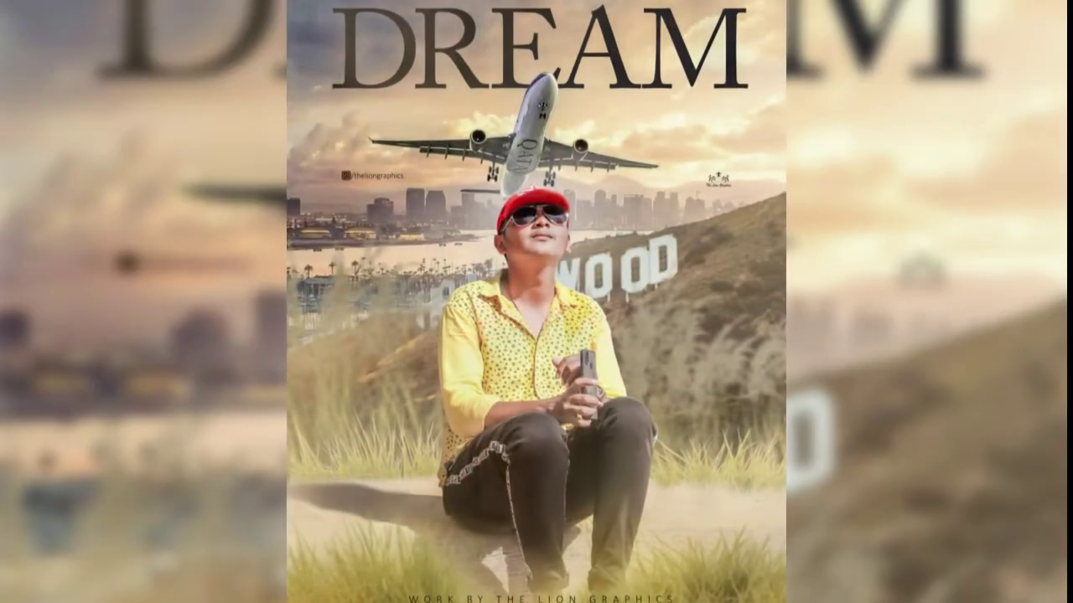